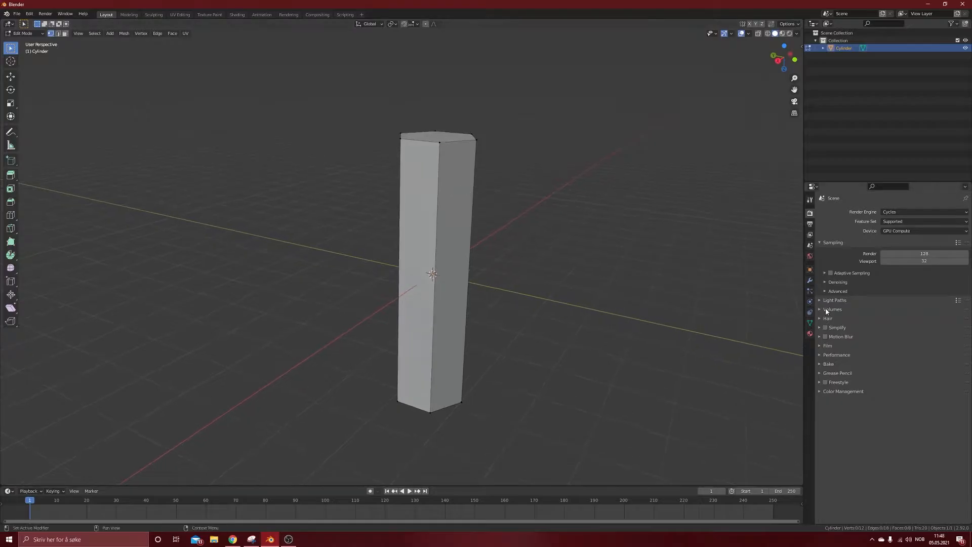
- Add a Subdivision Surface modifier to the cylinder with viewport level 2 and render level 4
{"action": "left_click", "coordinate": [810, 280]}
{"action": "left_click", "coordinate": [835, 211]}
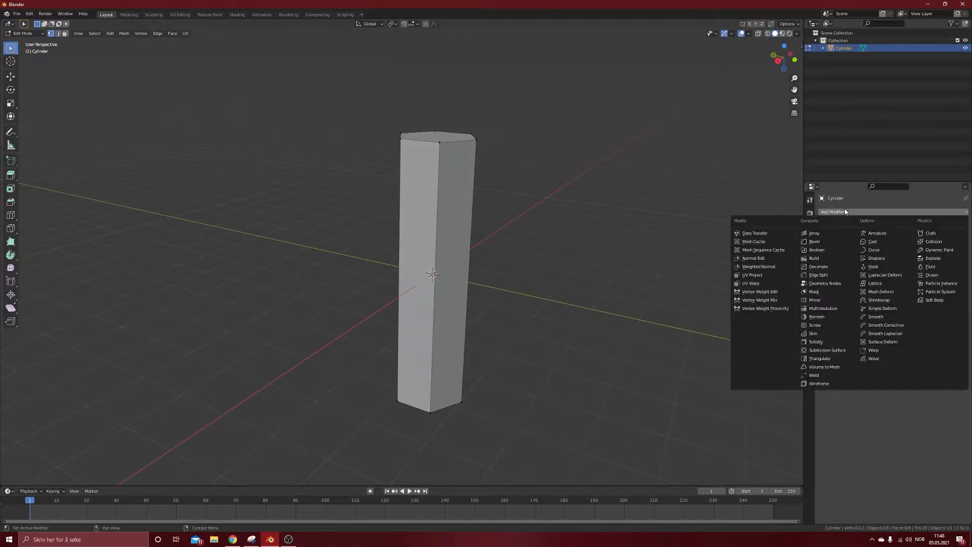
{"action": "left_click", "coordinate": [834, 350]}
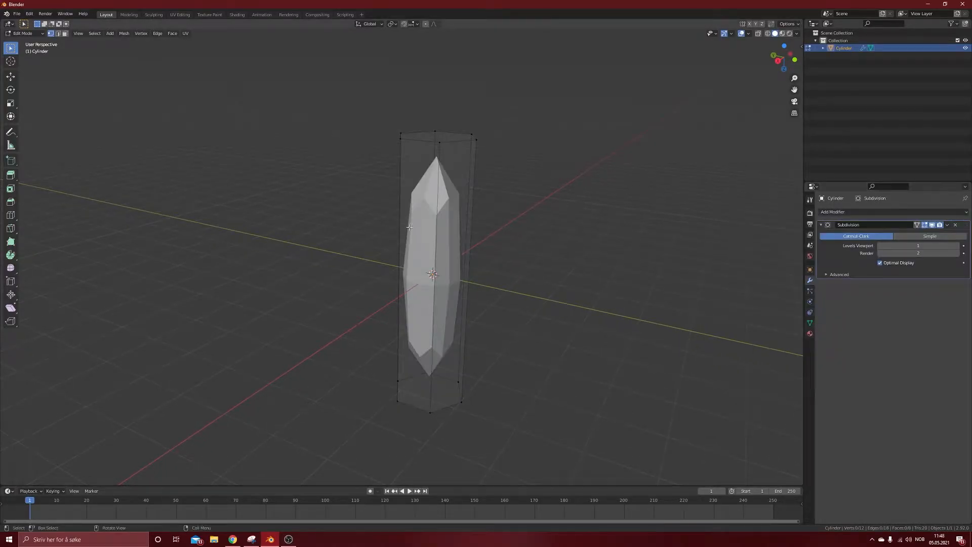
{"action": "left_click", "coordinate": [957, 246]}
{"action": "left_click", "coordinate": [957, 253]}
{"action": "left_click", "coordinate": [957, 254]}
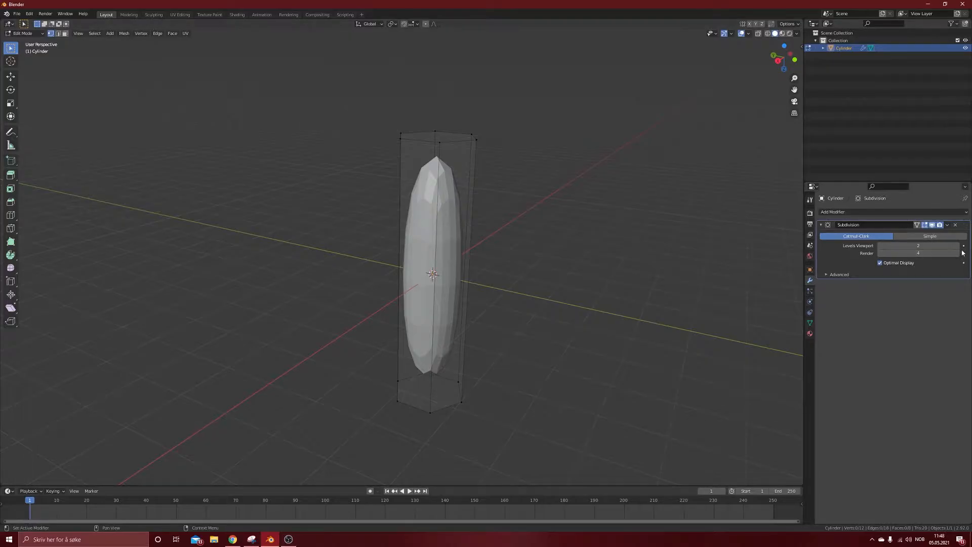
- Add two horizontal loop cuts around the cylinder, sliding one close to the top end and the other close to the bottom end
{"action": "key", "text": "ctrl+r"}
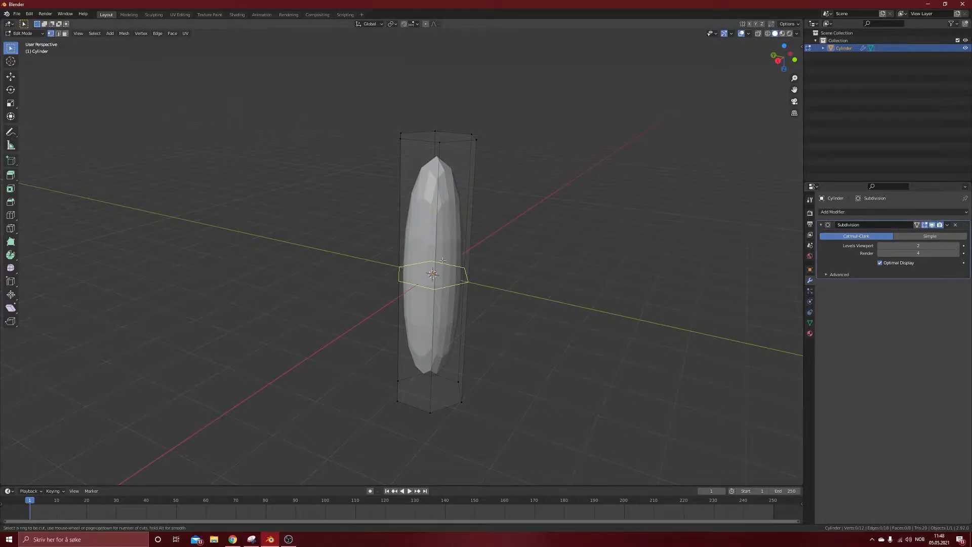
{"action": "left_click", "coordinate": [459, 261]}
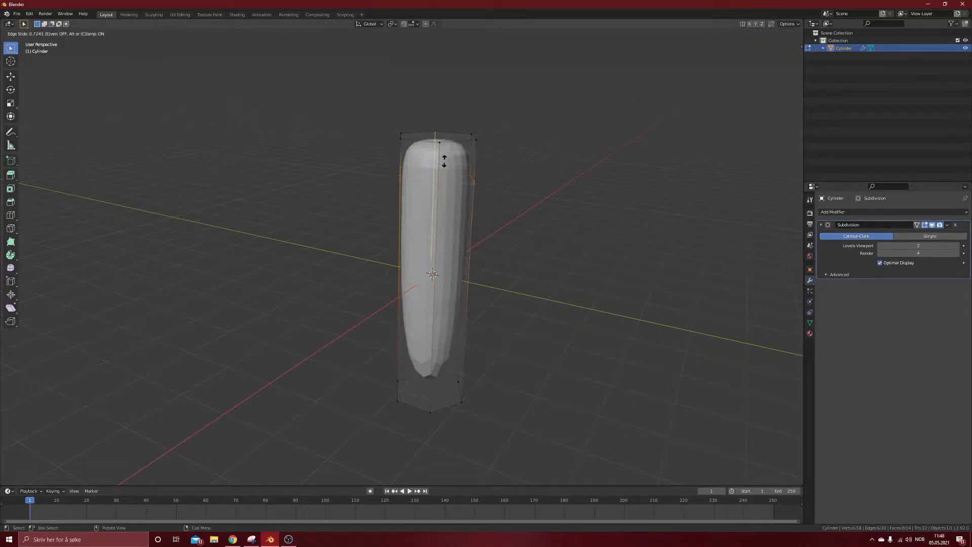
{"action": "left_click", "coordinate": [462, 127]}
{"action": "key", "text": "ctrl+r"}
{"action": "left_click", "coordinate": [428, 355]}
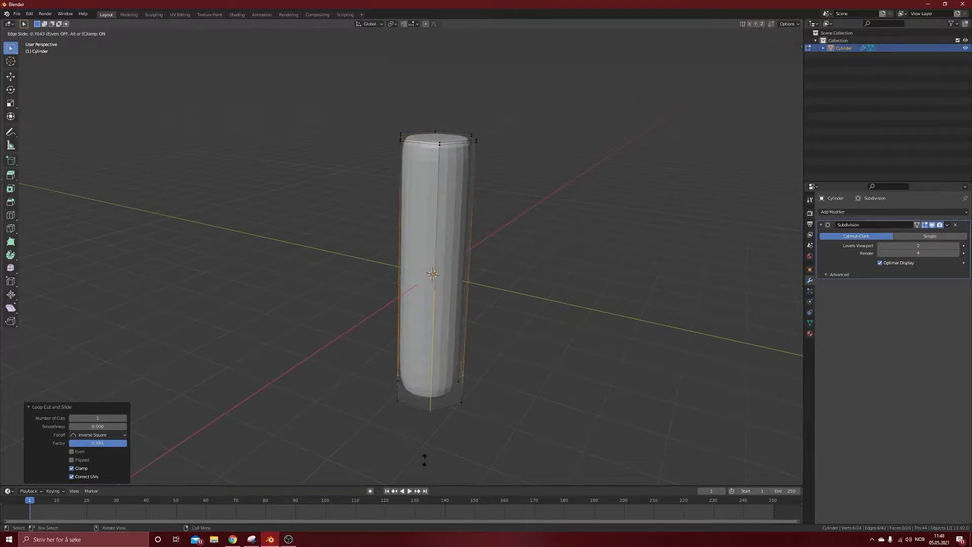
{"action": "left_click", "coordinate": [433, 33]}
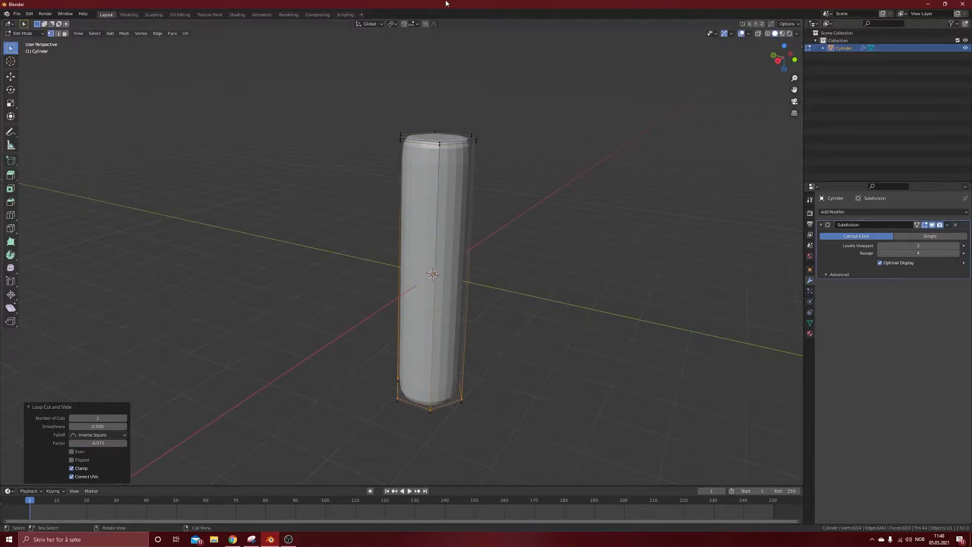
- Try to subdivide the cylinder from a box selection made without X-ray, and undo it
{"action": "middle_click_drag", "start_coordinate": [433, 168], "coordinate": [466, 159]}
{"action": "left_click_drag", "start_coordinate": [559, 77], "coordinate": [278, 437]}
{"action": "right_click", "coordinate": [438, 269]}
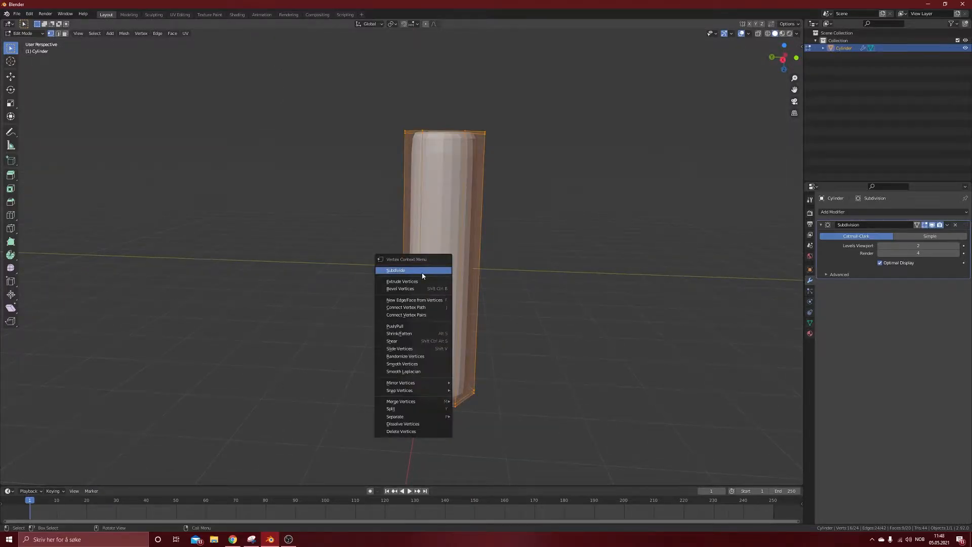
{"action": "left_click", "coordinate": [424, 273]}
{"action": "middle_click_drag", "start_coordinate": [531, 101], "coordinate": [433, 178]}
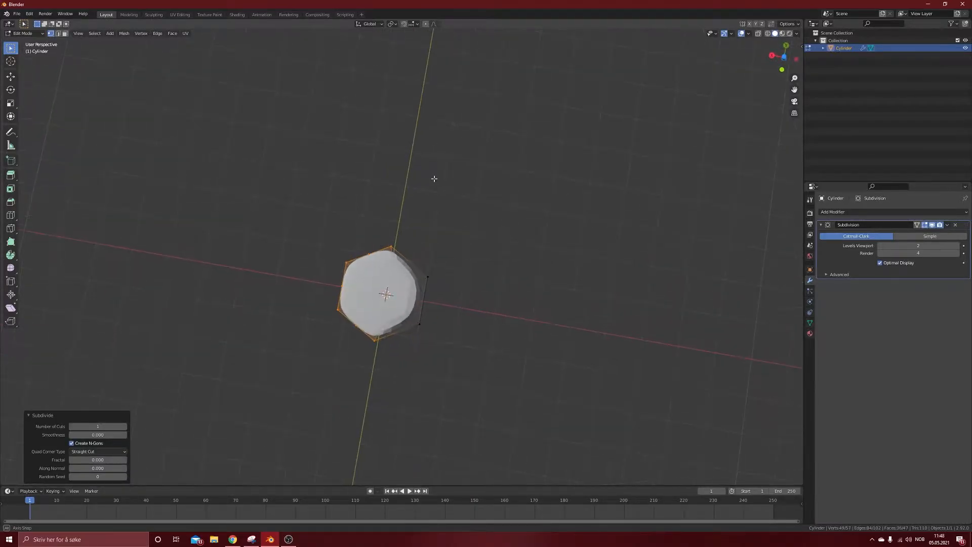
{"action": "key", "text": "ctrl+z"}
- Enable X-ray, select all of the cylinder's vertices and subdivide the mesh twice
{"action": "middle_click_drag", "start_coordinate": [493, 152], "coordinate": [566, 130]}
{"action": "left_click", "coordinate": [758, 34]}
{"action": "left_click_drag", "start_coordinate": [565, 132], "coordinate": [350, 357]}
{"action": "middle_click_drag", "start_coordinate": [387, 326], "coordinate": [400, 277]}
{"action": "right_click", "coordinate": [399, 277]}
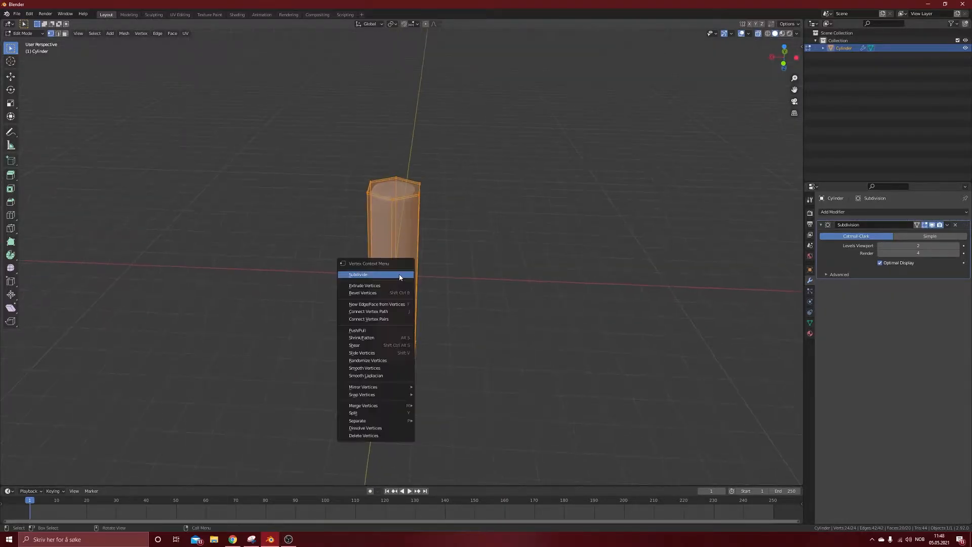
{"action": "left_click", "coordinate": [397, 274]}
{"action": "right_click", "coordinate": [393, 245]}
{"action": "left_click", "coordinate": [392, 245]}
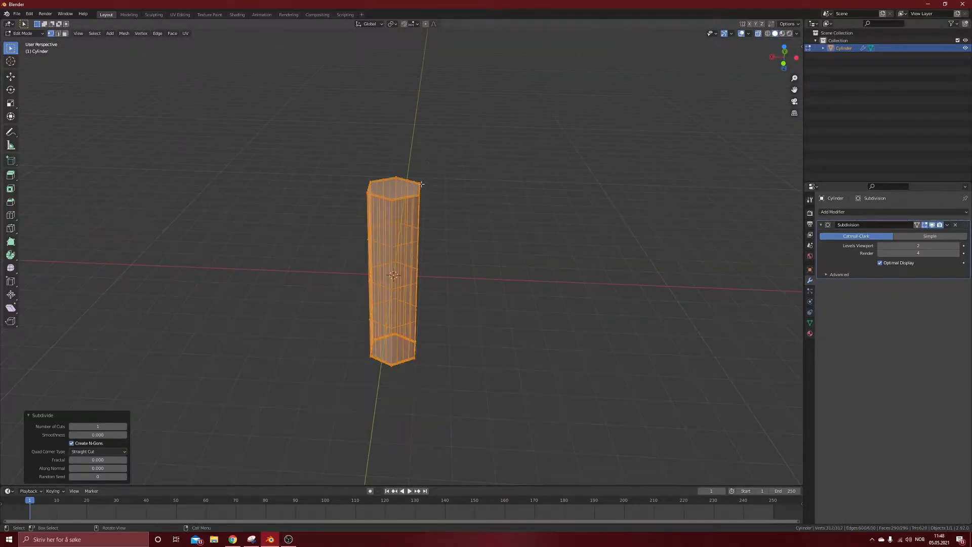
- Turn off X-ray, deselect the mesh and check the subdivided cylinder in Object Mode
{"action": "scroll", "coordinate": [642, 88], "scroll_direction": "up", "scroll_amount": 2}
{"action": "left_click", "coordinate": [758, 33]}
{"action": "middle_click_drag", "start_coordinate": [638, 108], "coordinate": [394, 188]}
{"action": "left_click", "coordinate": [487, 195]}
{"action": "key", "text": "Tab"}
{"action": "key", "text": "Tab"}
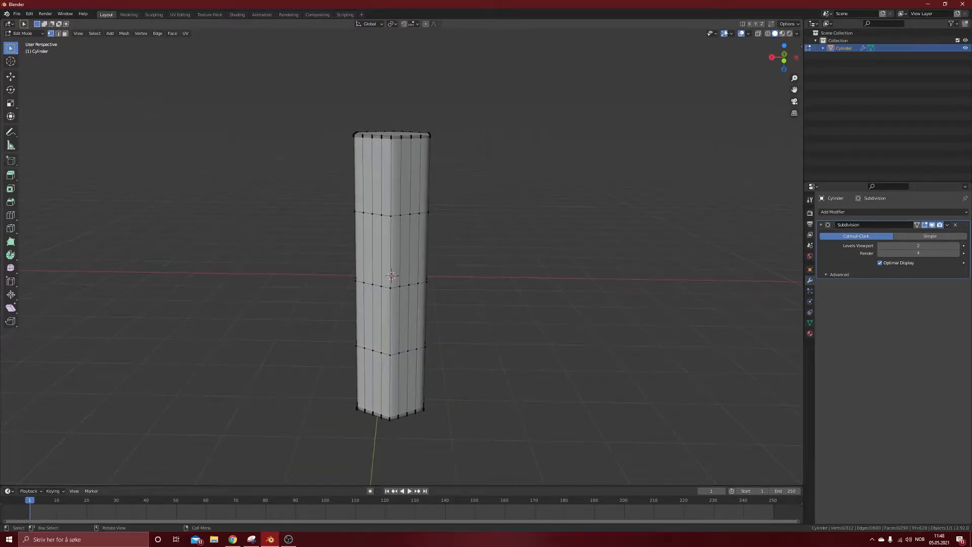
- Try to tilt the cylinder's top vertices by about 9 degrees without X-ray, and undo the rotation
{"action": "left_click_drag", "start_coordinate": [490, 90], "coordinate": [281, 192]}
{"action": "middle_click_drag", "start_coordinate": [365, 119], "coordinate": [390, 122]}
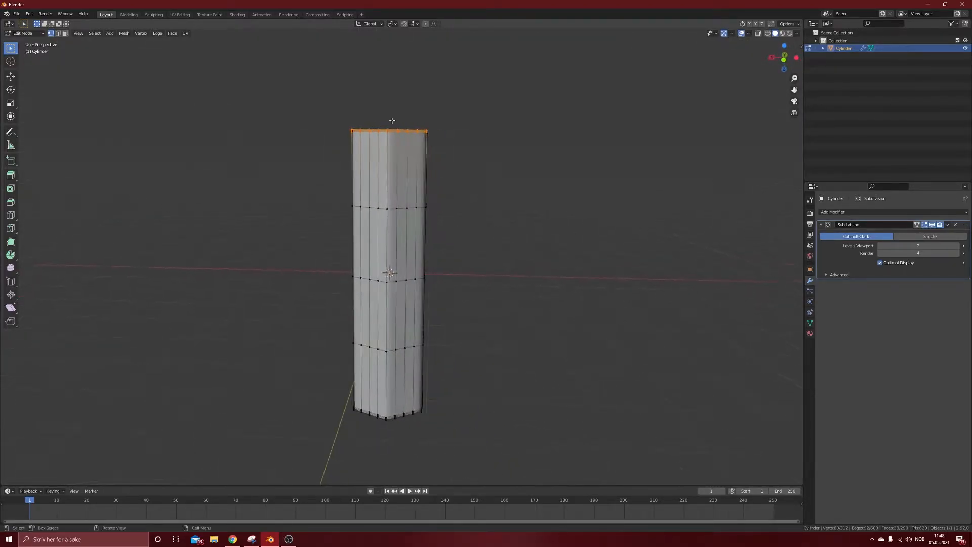
{"action": "key", "text": "r"}
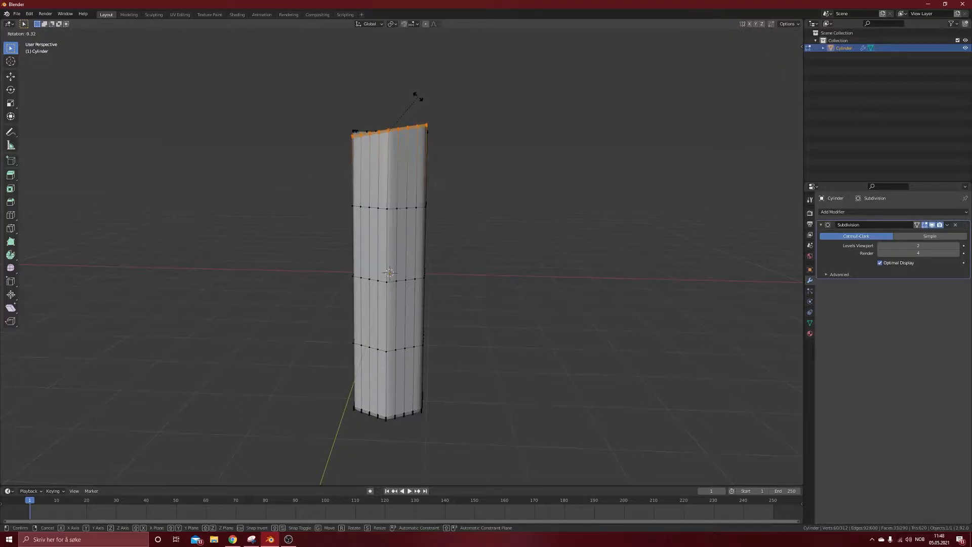
{"action": "left_click", "coordinate": [415, 101]}
{"action": "middle_click_drag", "start_coordinate": [410, 108], "coordinate": [428, 180]}
{"action": "left_click", "coordinate": [501, 235]}
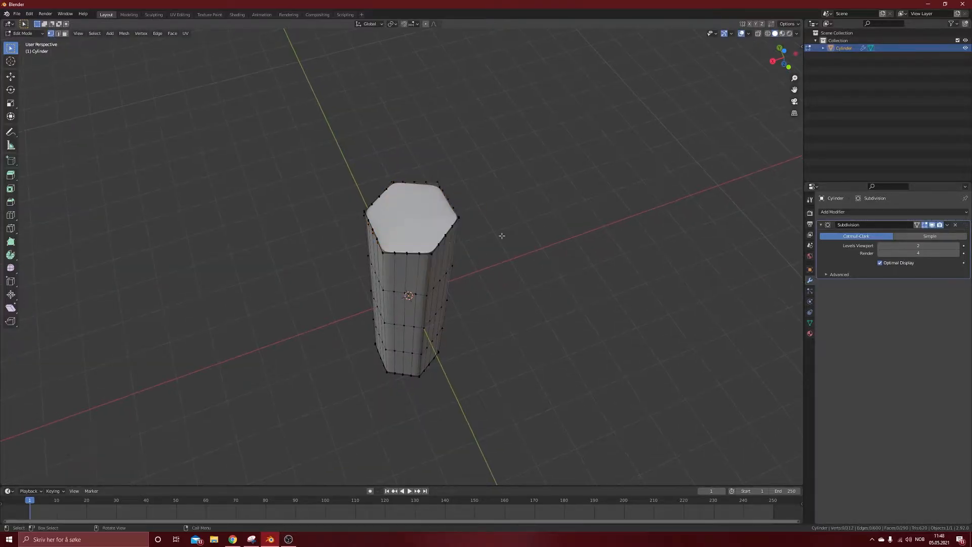
{"action": "middle_click_drag", "start_coordinate": [501, 235], "coordinate": [472, 222]}
{"action": "key", "text": "ctrl+z"}
{"action": "key", "text": "ctrl+z"}
- With X-ray enabled, select all vertices at the cylinder's top end and tilt them by about -15 degrees
{"action": "left_click", "coordinate": [758, 35]}
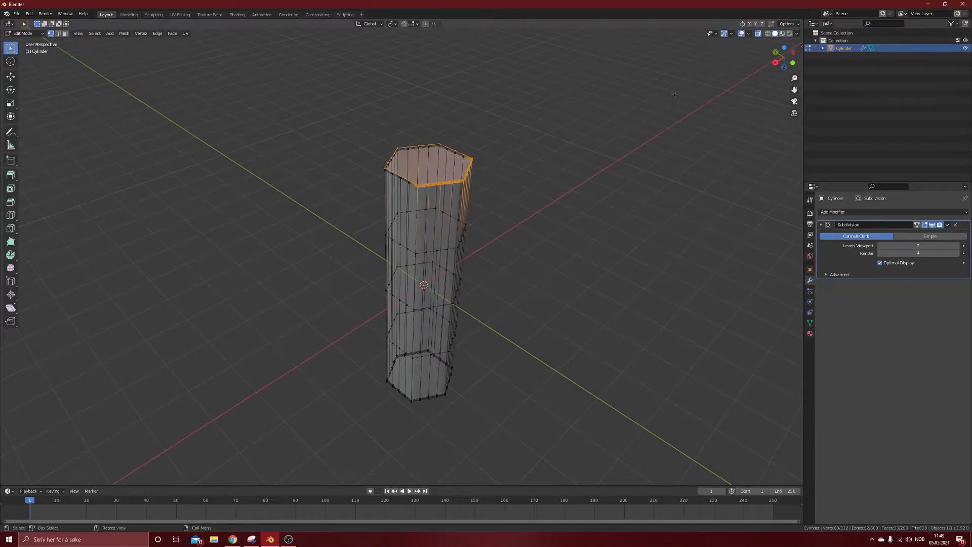
{"action": "middle_click_drag", "start_coordinate": [528, 161], "coordinate": [466, 128]}
{"action": "left_click_drag", "start_coordinate": [504, 87], "coordinate": [336, 169]}
{"action": "middle_click_drag", "start_coordinate": [336, 167], "coordinate": [435, 115]}
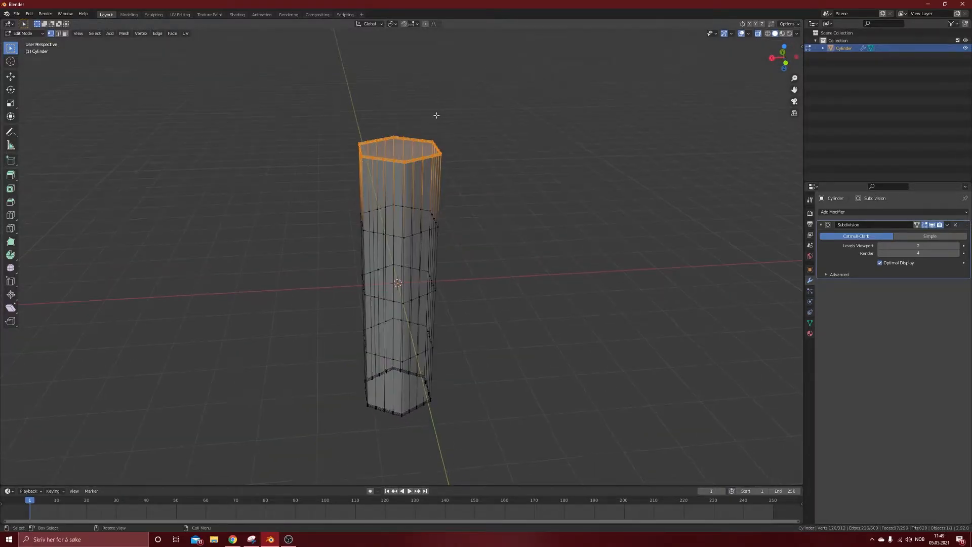
{"action": "key", "text": "r"}
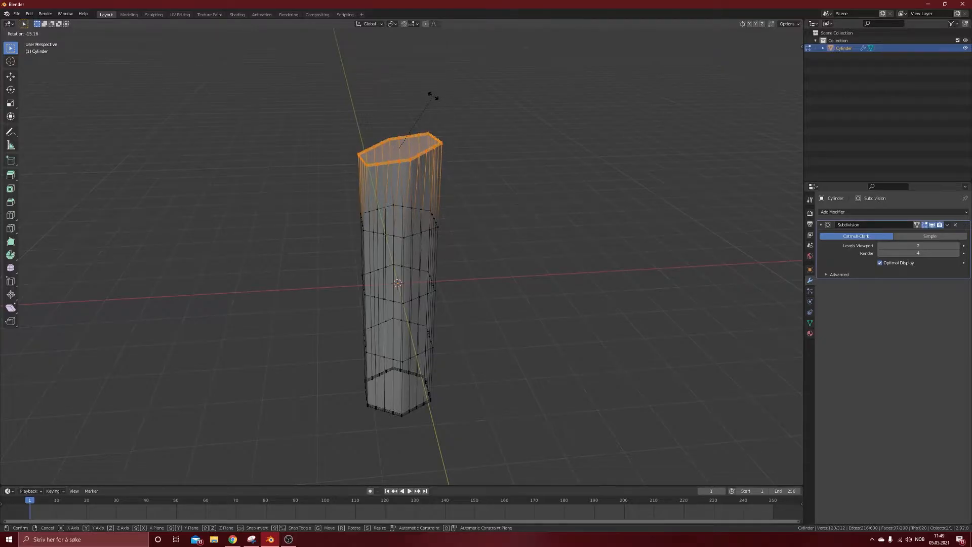
{"action": "left_click", "coordinate": [433, 97]}
- Rotate the cylinder's middle vertex ring very slightly and tilt its bottom end in the opposite direction to the top
{"action": "middle_click_drag", "start_coordinate": [427, 220], "coordinate": [416, 204]}
{"action": "left_click_drag", "start_coordinate": [447, 241], "coordinate": [348, 291]}
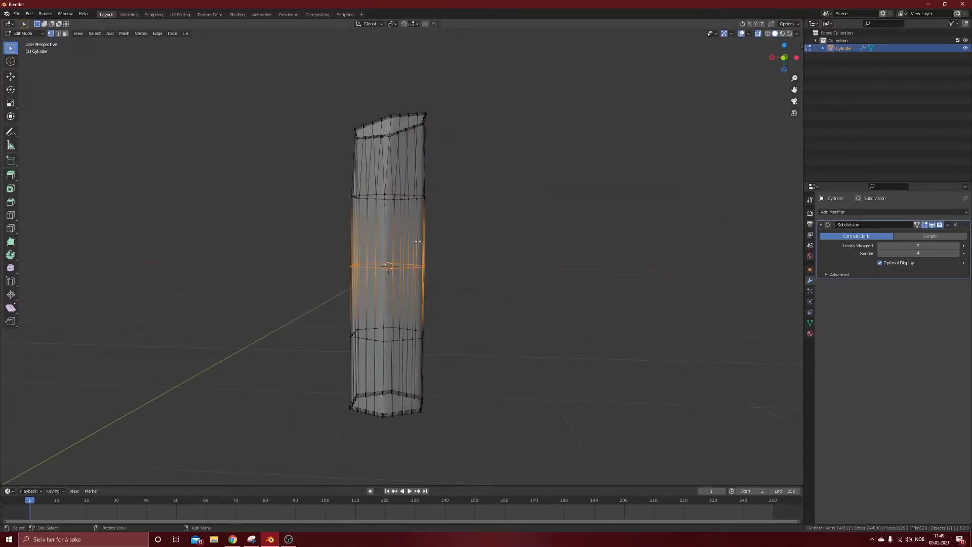
{"action": "key", "text": "r"}
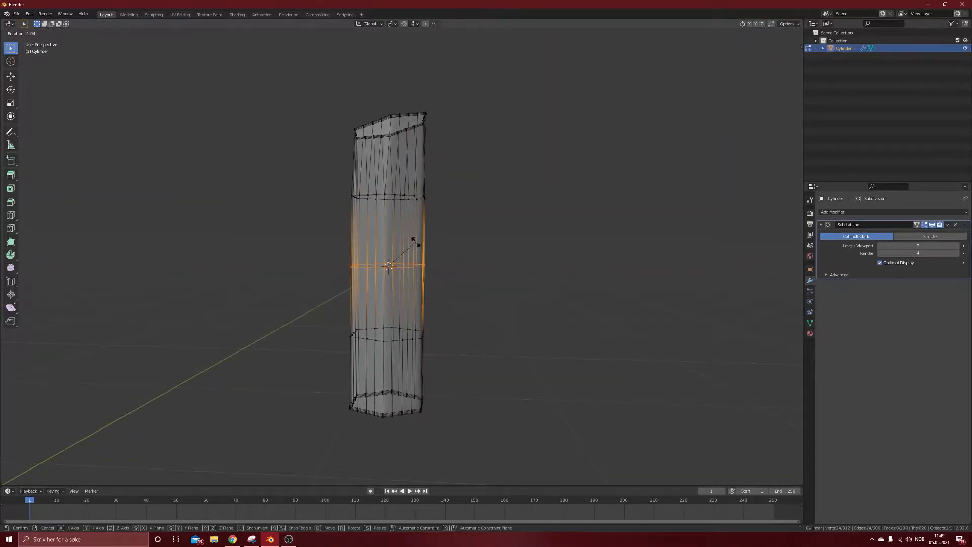
{"action": "left_click", "coordinate": [415, 242]}
{"action": "left_click_drag", "start_coordinate": [423, 383], "coordinate": [344, 423]}
{"action": "key", "text": "r"}
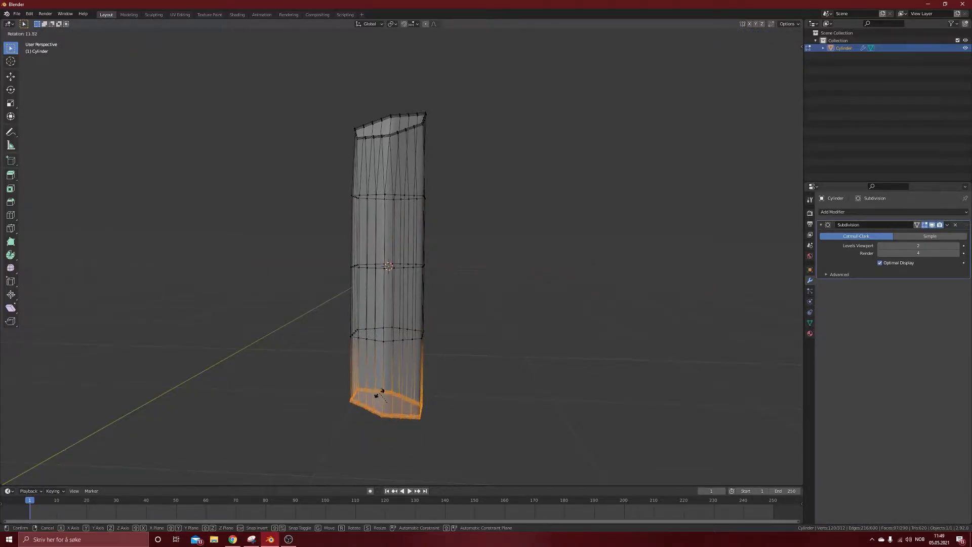
{"action": "left_click", "coordinate": [379, 393]}
{"action": "middle_click_drag", "start_coordinate": [379, 394], "coordinate": [379, 363]}
- Select the vertices along one side of the cylinder's full height, scale them to about 1.029 and check the shape in Object Mode
{"action": "middle_click_drag", "start_coordinate": [437, 145], "coordinate": [449, 150]}
{"action": "left_click_drag", "start_coordinate": [455, 83], "coordinate": [362, 416]}
{"action": "key", "text": "s"}
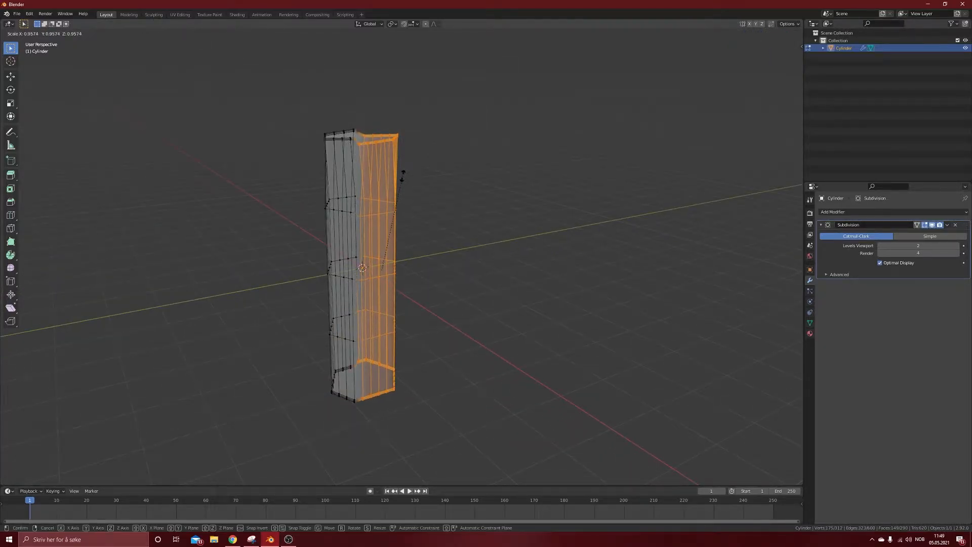
{"action": "left_click", "coordinate": [405, 167]}
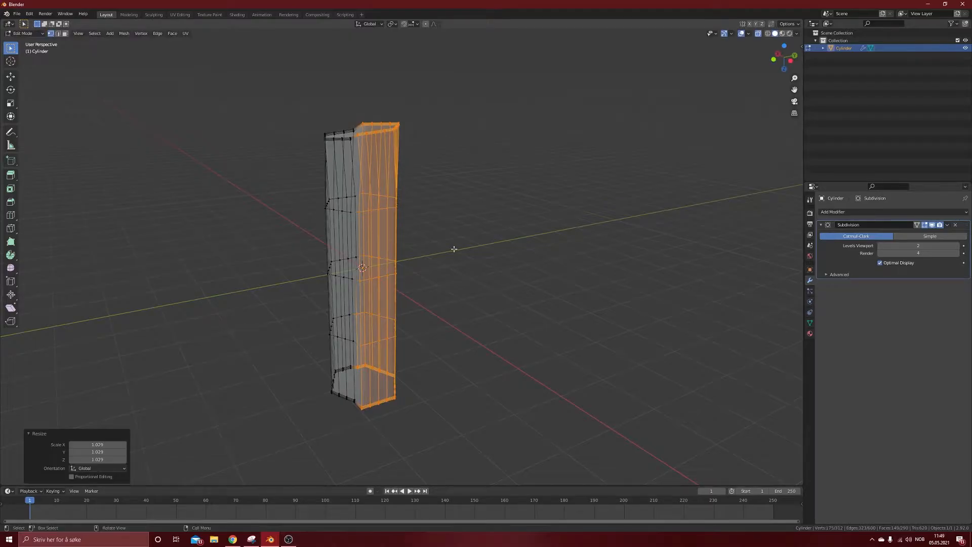
{"action": "key", "text": "Tab"}
{"action": "middle_click_drag", "start_coordinate": [412, 270], "coordinate": [372, 216]}
- Select the cylinder's top face loop and inset it twice, by about 0.2 m and about 0.152 m, returning to Object Mode
{"action": "key", "text": "Tab"}
{"action": "scroll", "coordinate": [372, 216], "scroll_direction": "up", "scroll_amount": 8}
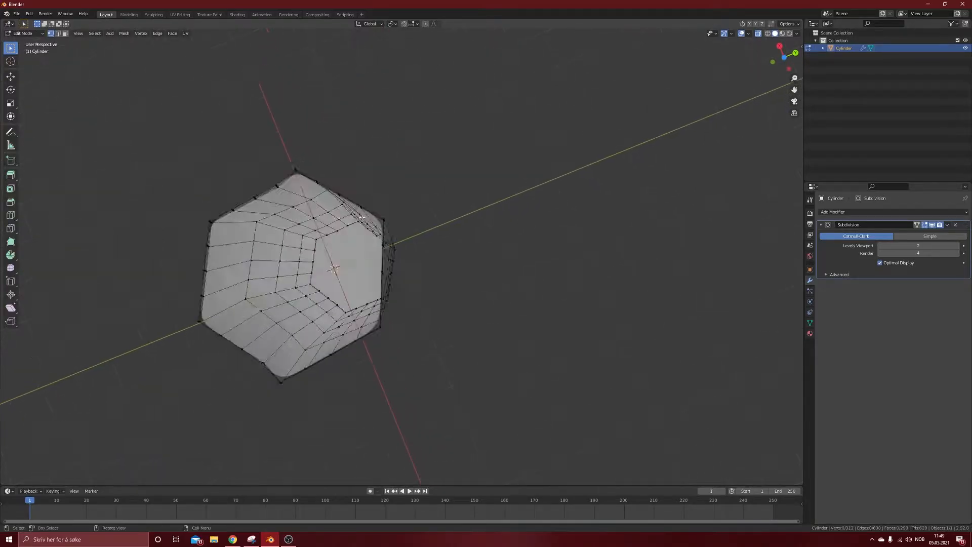
{"action": "left_click", "coordinate": [280, 138], "text": "alt"}
{"action": "middle_click_drag", "start_coordinate": [280, 137], "coordinate": [191, 128]}
{"action": "left_click", "coordinate": [80, 172], "text": "alt"}
{"action": "middle_click_drag", "start_coordinate": [80, 172], "coordinate": [205, 176]}
{"action": "scroll", "coordinate": [205, 175], "scroll_direction": "down", "scroll_amount": 4}
{"action": "key", "text": "i"}
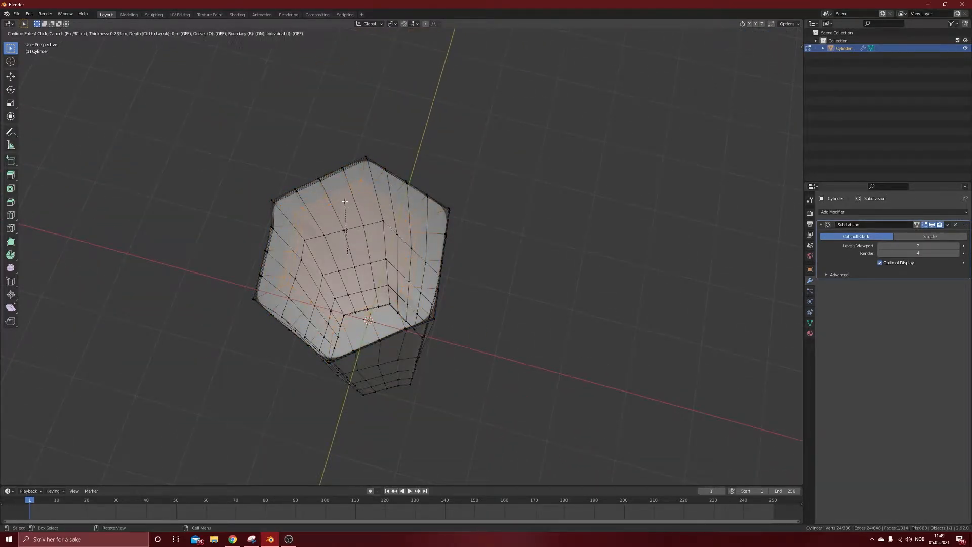
{"action": "left_click", "coordinate": [345, 195]}
{"action": "key", "text": "i"}
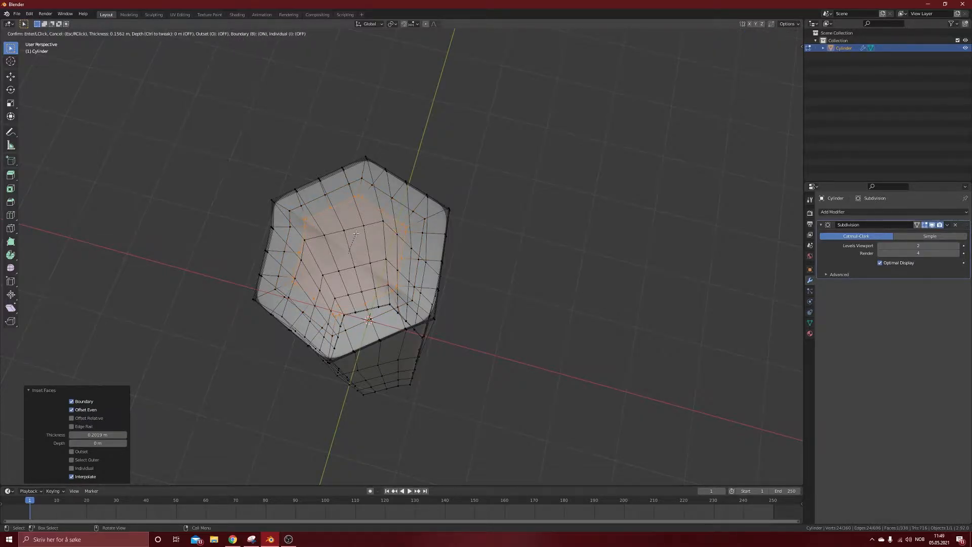
{"action": "left_click", "coordinate": [309, 216]}
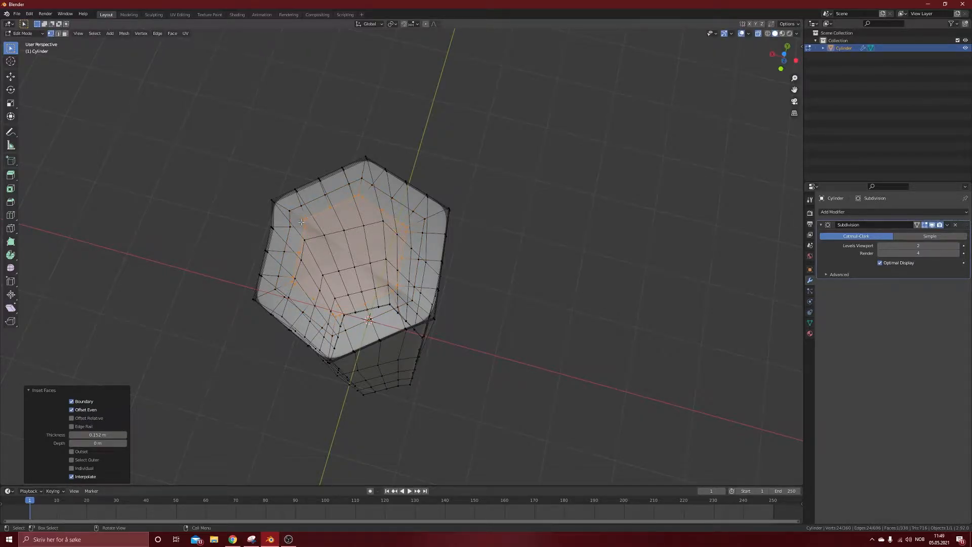
{"action": "middle_click_drag", "start_coordinate": [302, 222], "coordinate": [350, 219]}
{"action": "key", "text": "Tab"}
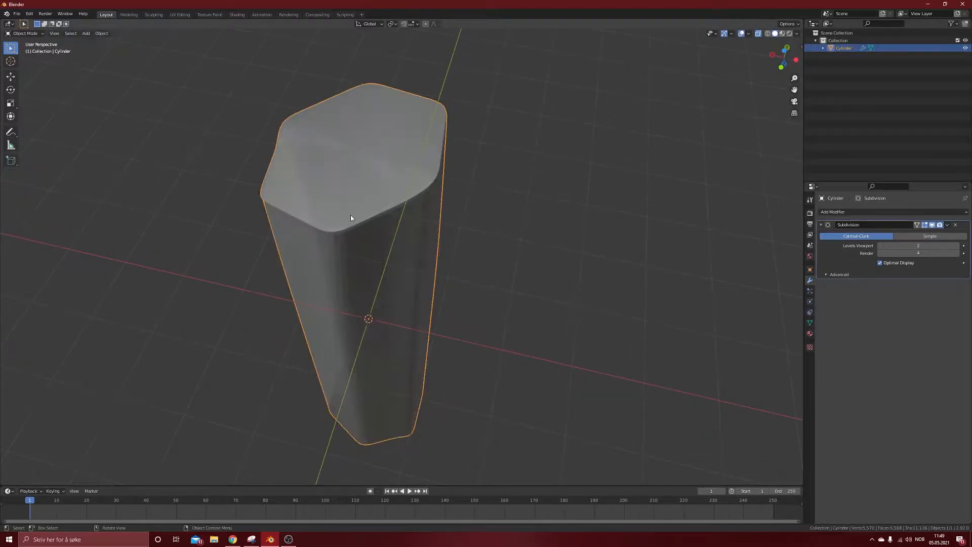
- Examine the shading of the crystal's end face and sides from close up and from several angles
{"action": "right_click", "coordinate": [353, 160]}
{"action": "key", "text": "Escape"}
{"action": "middle_click_drag", "start_coordinate": [332, 275], "coordinate": [393, 220]}
{"action": "scroll", "coordinate": [423, 224], "scroll_direction": "up", "scroll_amount": 4}
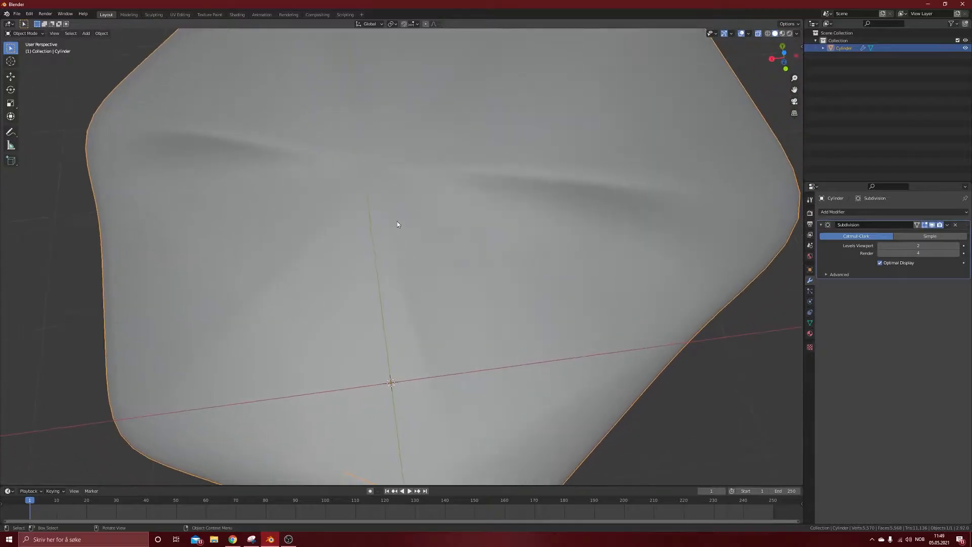
{"action": "scroll", "coordinate": [393, 220], "scroll_direction": "down", "scroll_amount": 5}
{"action": "middle_click_drag", "start_coordinate": [525, 206], "coordinate": [444, 234]}
{"action": "middle_click_drag", "start_coordinate": [416, 317], "coordinate": [425, 235]}
{"action": "scroll", "coordinate": [425, 234], "scroll_direction": "down", "scroll_amount": 2}
{"action": "middle_click_drag", "start_coordinate": [358, 274], "coordinate": [421, 276]}
{"action": "left_click", "coordinate": [573, 240]}
{"action": "middle_click_drag", "start_coordinate": [377, 205], "coordinate": [363, 253]}
{"action": "scroll", "coordinate": [417, 199], "scroll_direction": "down", "scroll_amount": 3}
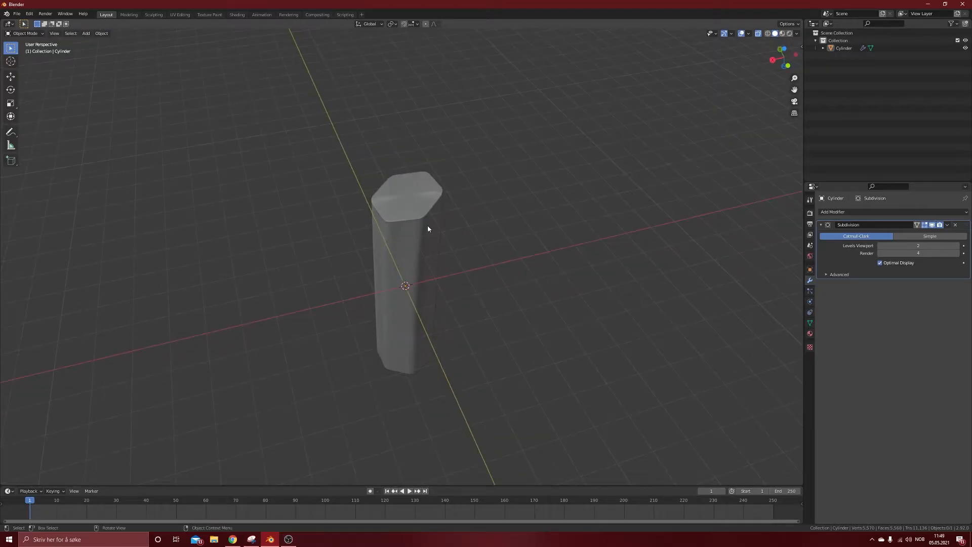
- Turn off X-ray display and deselect the crystal
{"action": "left_click", "coordinate": [408, 224]}
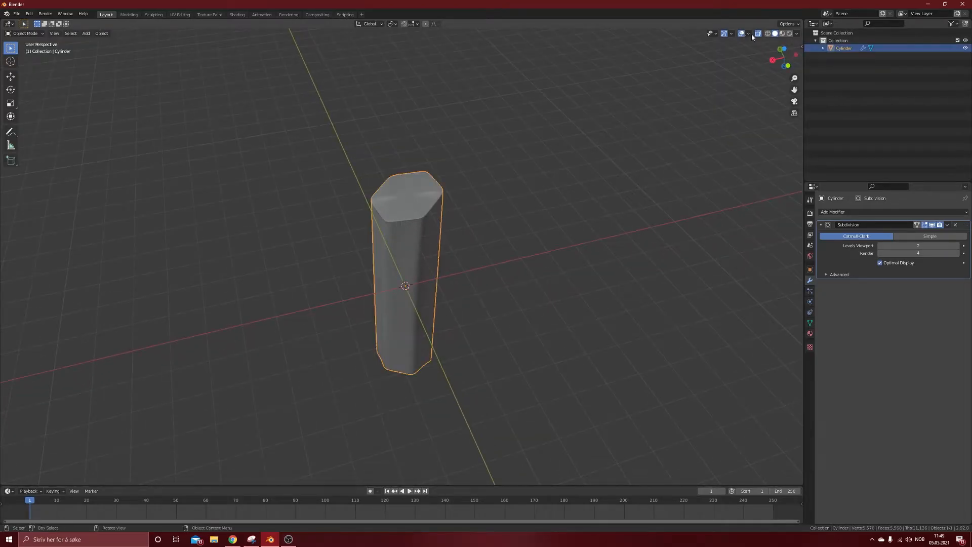
{"action": "left_click", "coordinate": [449, 252]}
{"action": "middle_click_drag", "start_coordinate": [449, 252], "coordinate": [532, 233]}
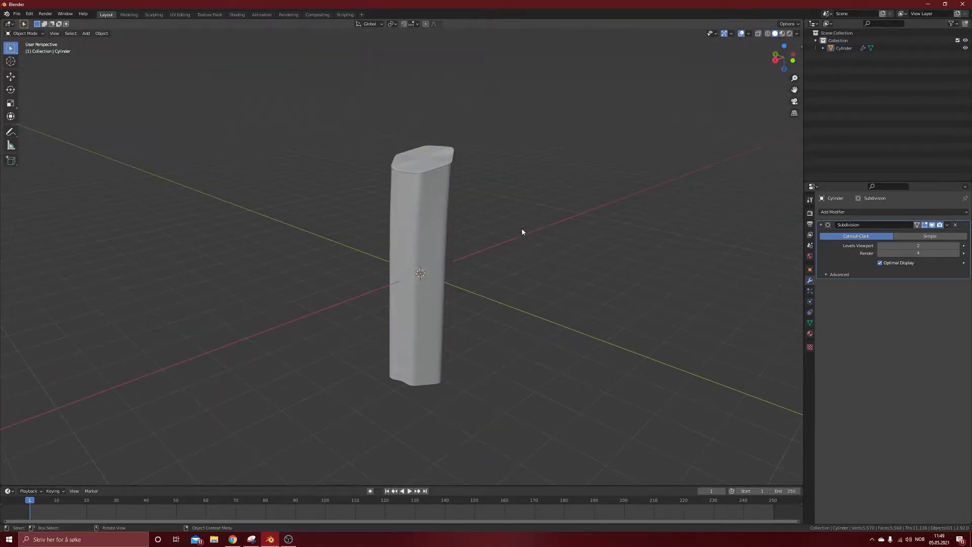
- Open the save dialog and cancel it, and enlarge the timeline area to about half the window height
{"action": "key", "text": "ctrl+s"}
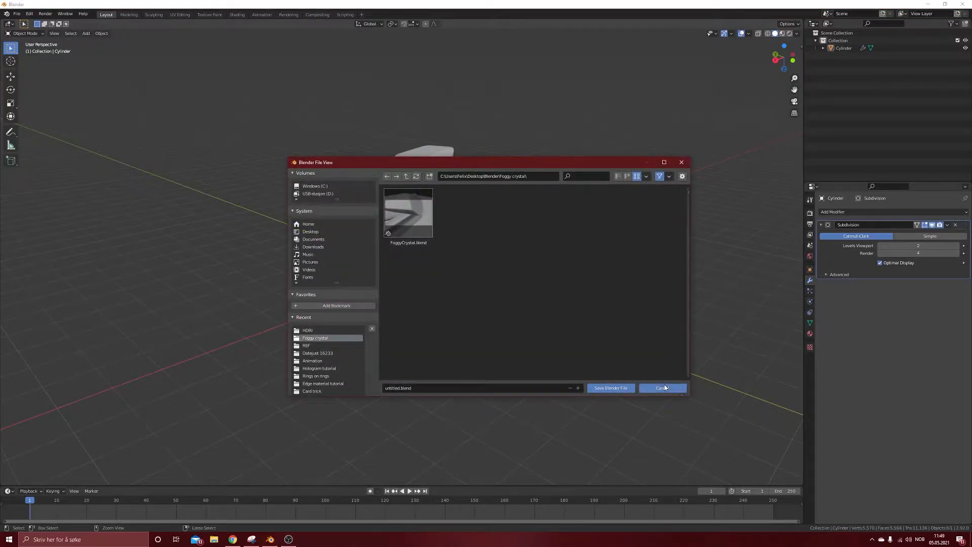
{"action": "left_click", "coordinate": [663, 388]}
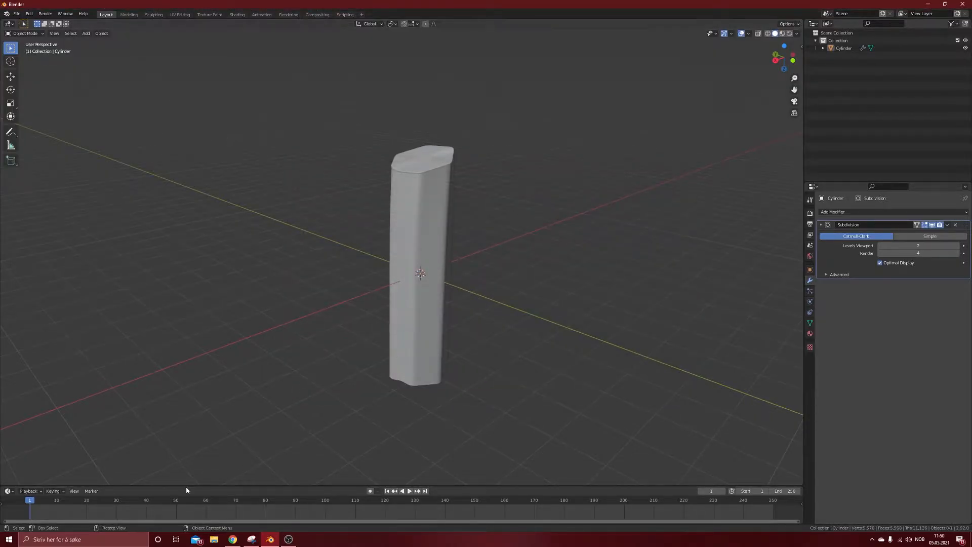
{"action": "left_click_drag", "start_coordinate": [185, 486], "coordinate": [184, 302]}
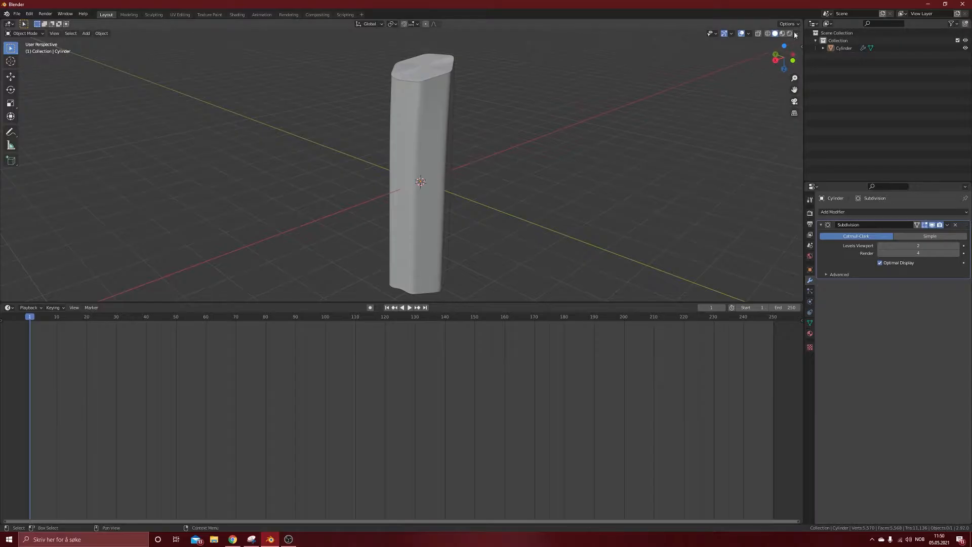
- Switch the viewport to rendered shading and turn the timeline area into a Shader Editor
{"action": "key", "text": "z"}
{"action": "key", "text": "8"}
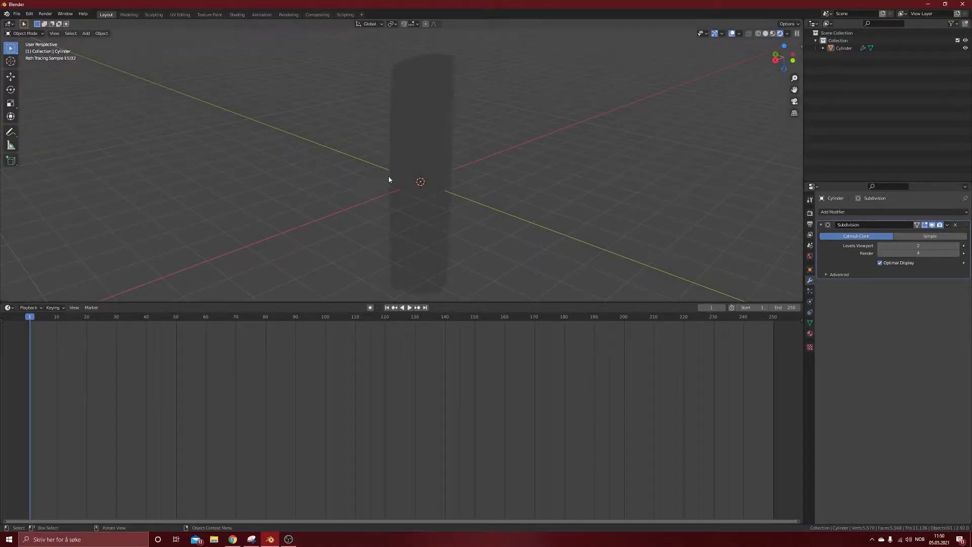
{"action": "left_click", "coordinate": [10, 307]}
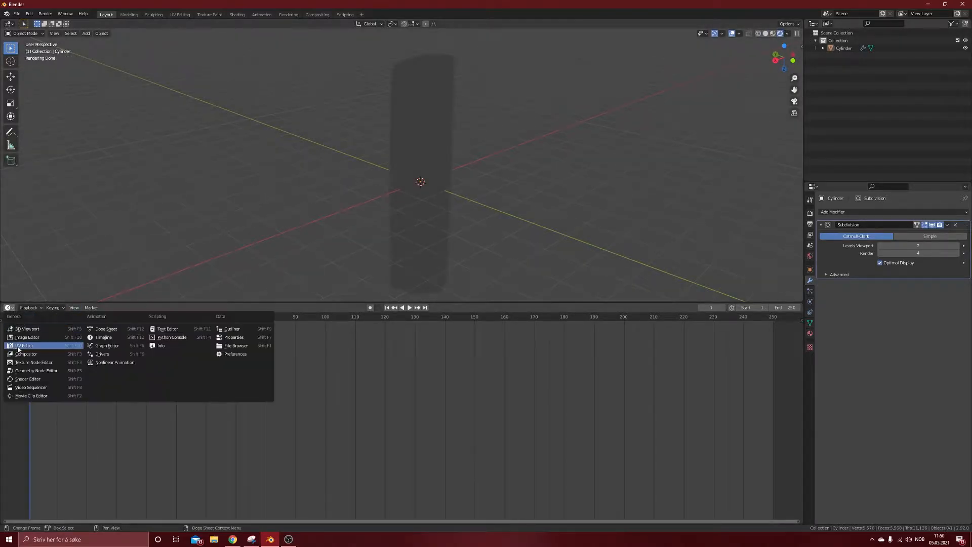
{"action": "left_click", "coordinate": [32, 383]}
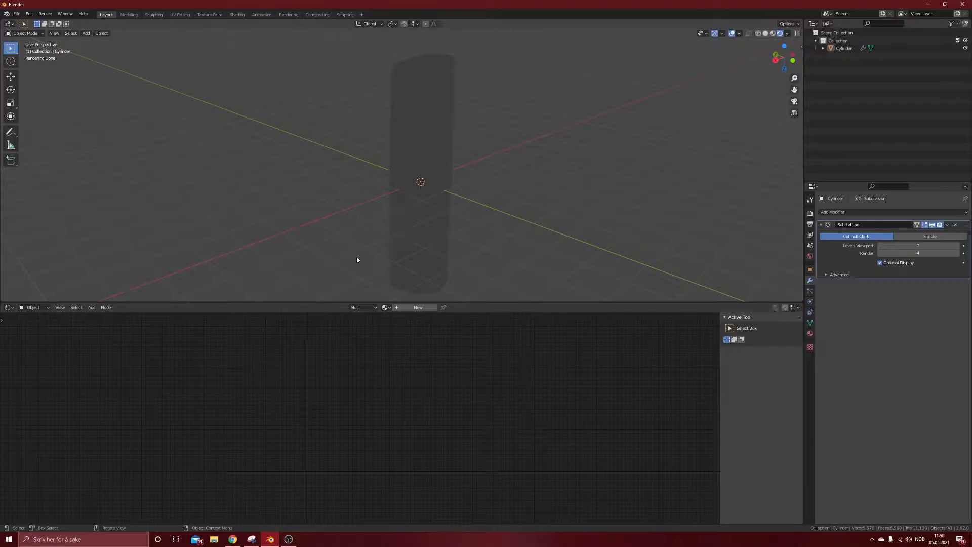
- Create a new material for the crystal and enlarge the Shader Editor area to slightly more than half the window height
{"action": "left_click", "coordinate": [426, 114]}
{"action": "left_click", "coordinate": [418, 308]}
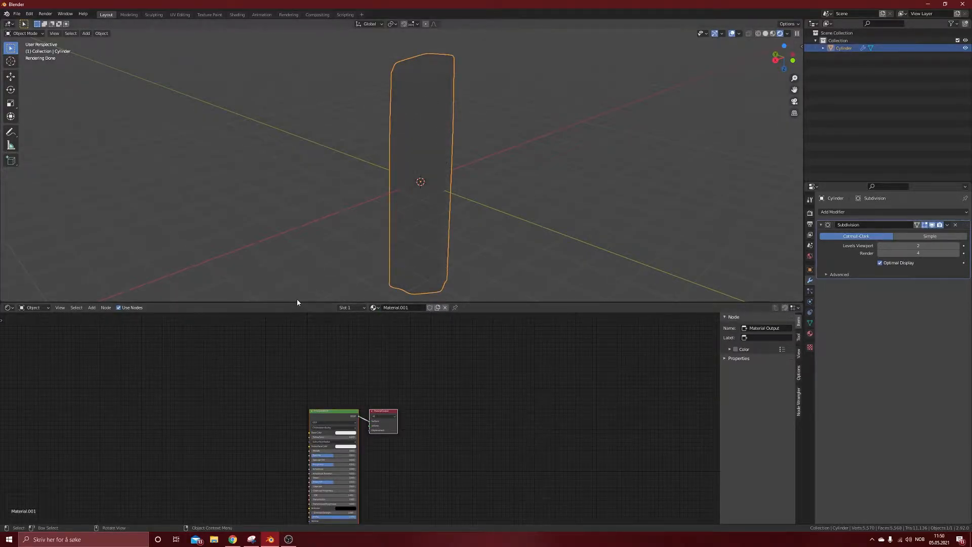
{"action": "left_click_drag", "start_coordinate": [296, 303], "coordinate": [311, 247]}
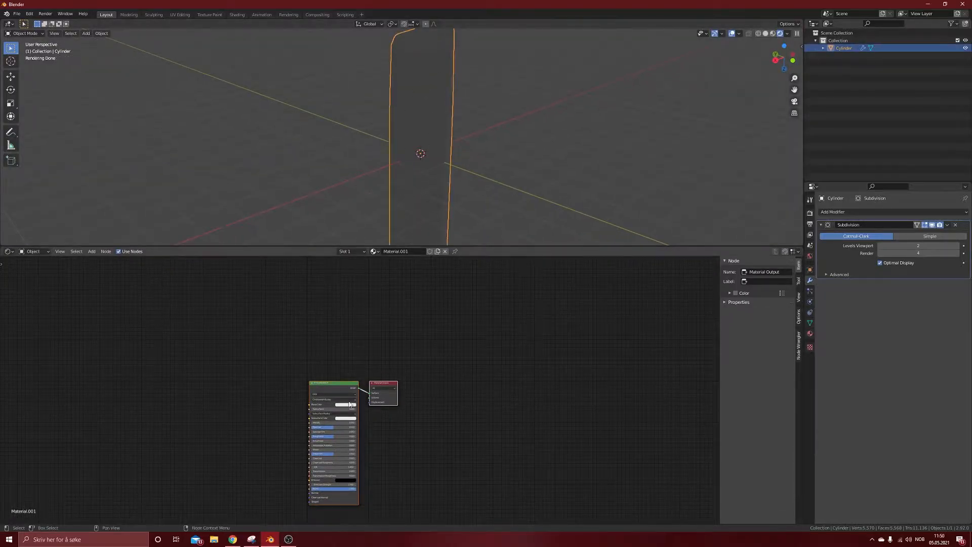
- Disable Scene Lights and Scene World in the rendered viewport shading so the crystal is lit by the built-in HDRI
{"action": "left_click", "coordinate": [786, 34]}
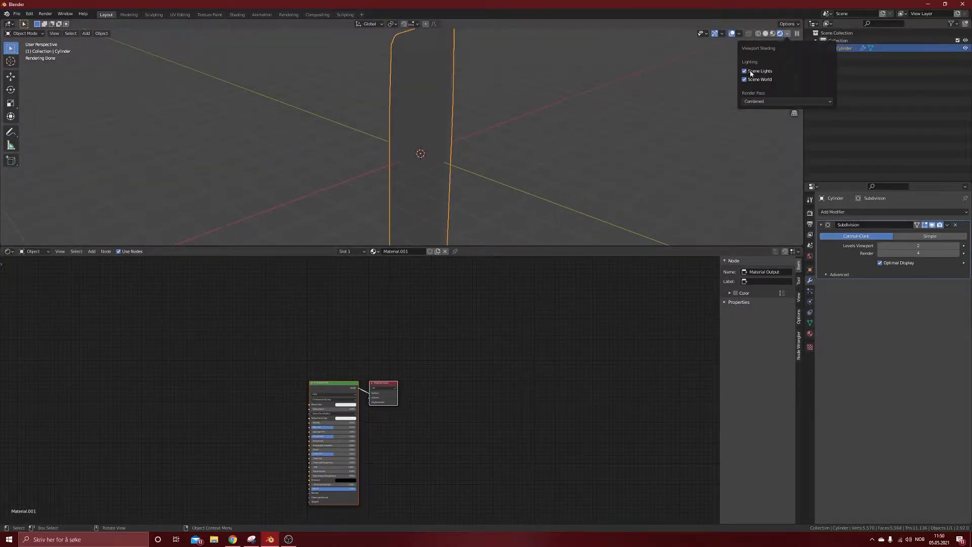
{"action": "left_click", "coordinate": [751, 73]}
{"action": "left_click", "coordinate": [751, 80]}
{"action": "left_click", "coordinate": [496, 121]}
{"action": "scroll", "coordinate": [429, 142], "scroll_direction": "up", "scroll_amount": 1}
{"action": "scroll", "coordinate": [436, 141], "scroll_direction": "down", "scroll_amount": 2}
{"action": "left_click", "coordinate": [788, 34]}
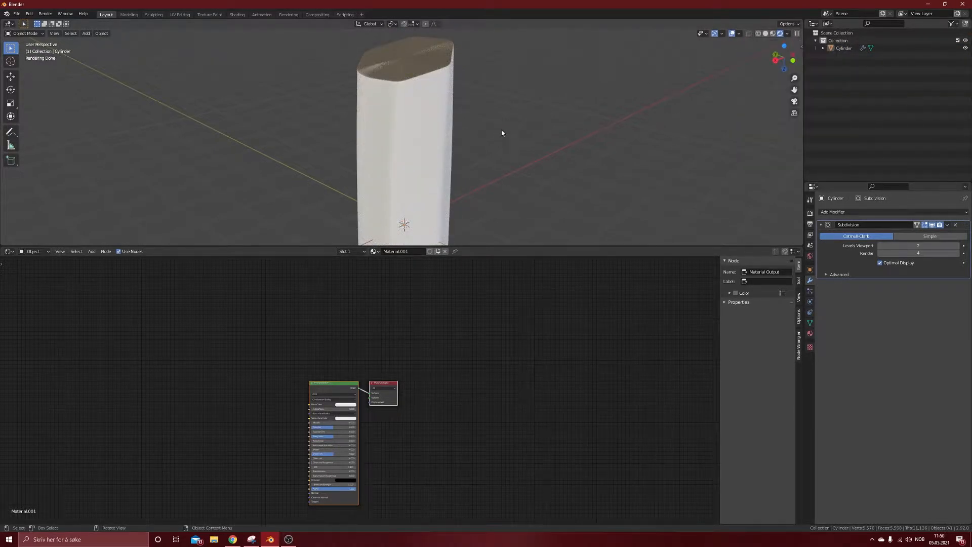
{"action": "middle_click_drag", "start_coordinate": [411, 165], "coordinate": [431, 126]}
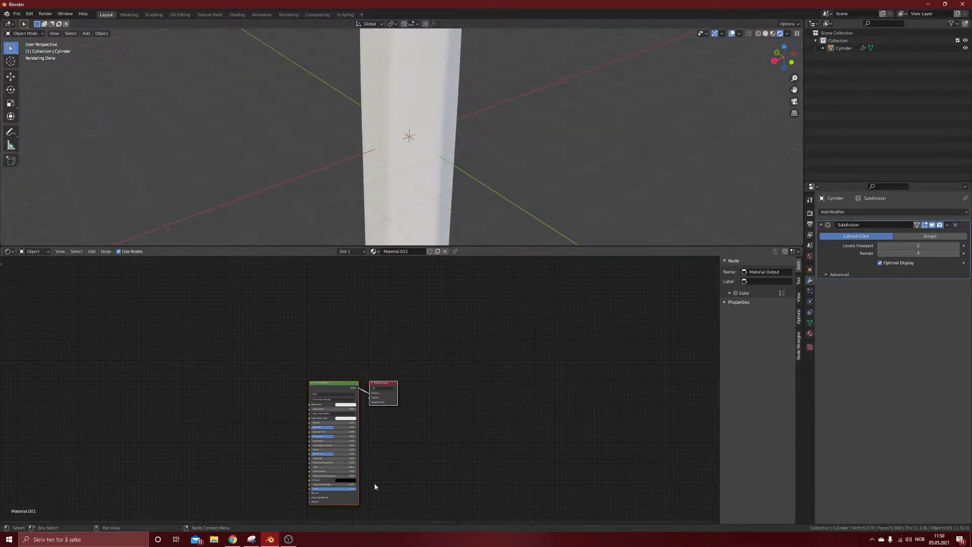
- Set the Principled BSDF's Transmission to 1.000 and check the glassy crystal from several angles
{"action": "left_click_drag", "start_coordinate": [327, 473], "coordinate": [357, 472]}
{"action": "middle_click_drag", "start_coordinate": [424, 169], "coordinate": [381, 137]}
{"action": "scroll", "coordinate": [397, 108], "scroll_direction": "up", "scroll_amount": 5}
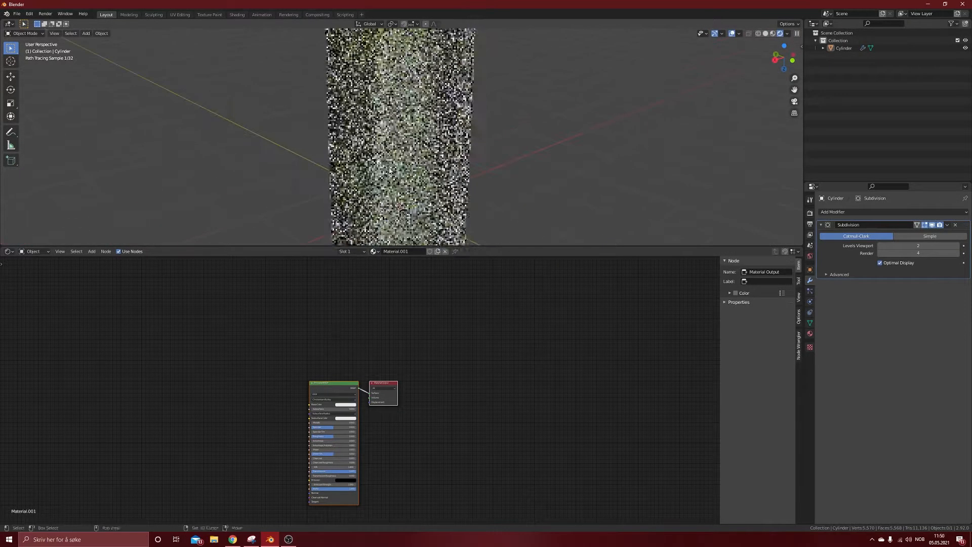
{"action": "scroll", "coordinate": [398, 121], "scroll_direction": "down", "scroll_amount": 3}
{"action": "middle_click_drag", "start_coordinate": [399, 98], "coordinate": [404, 86]}
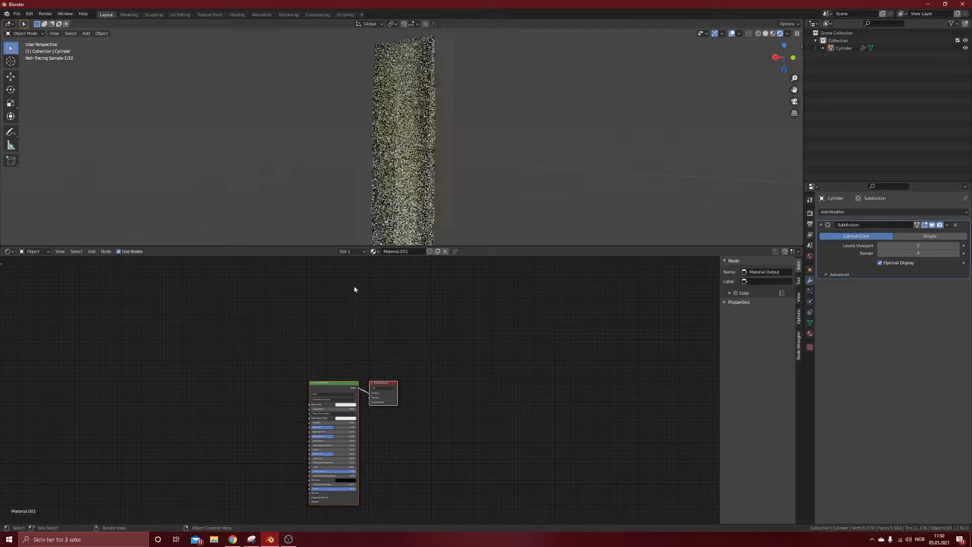
- Add a Noise Texture with connected Mapping and Texture Coordinate nodes, and place the group closer to the Principled BSDF
{"action": "key", "text": "shift+a"}
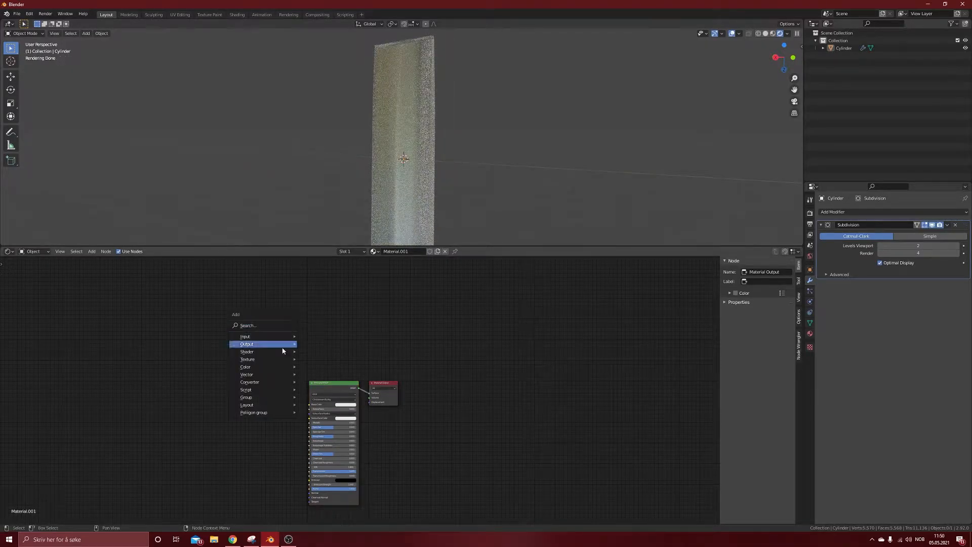
{"action": "mouse_move", "coordinate": [283, 359]}
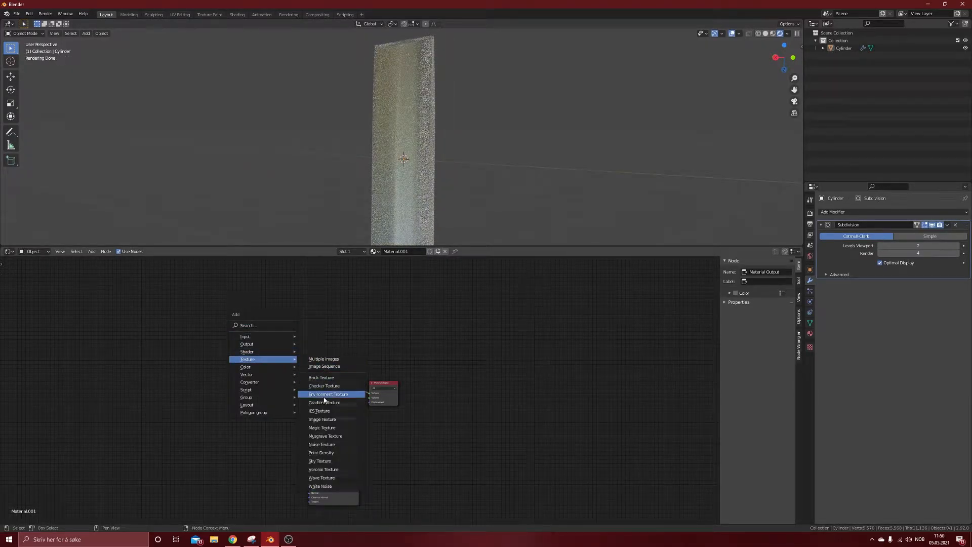
{"action": "left_click", "coordinate": [329, 444]}
{"action": "left_click", "coordinate": [135, 349]}
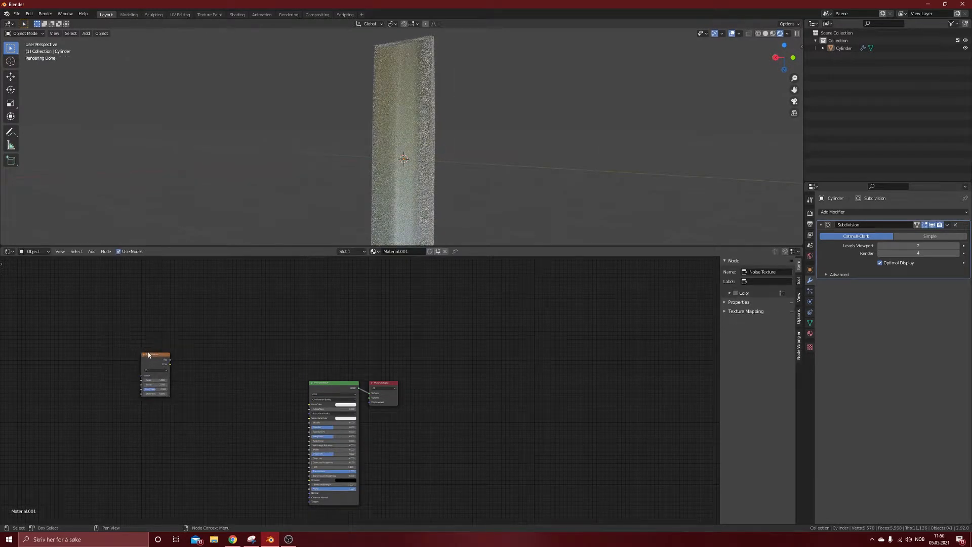
{"action": "left_click", "coordinate": [156, 358]}
{"action": "key", "text": "ctrl+t"}
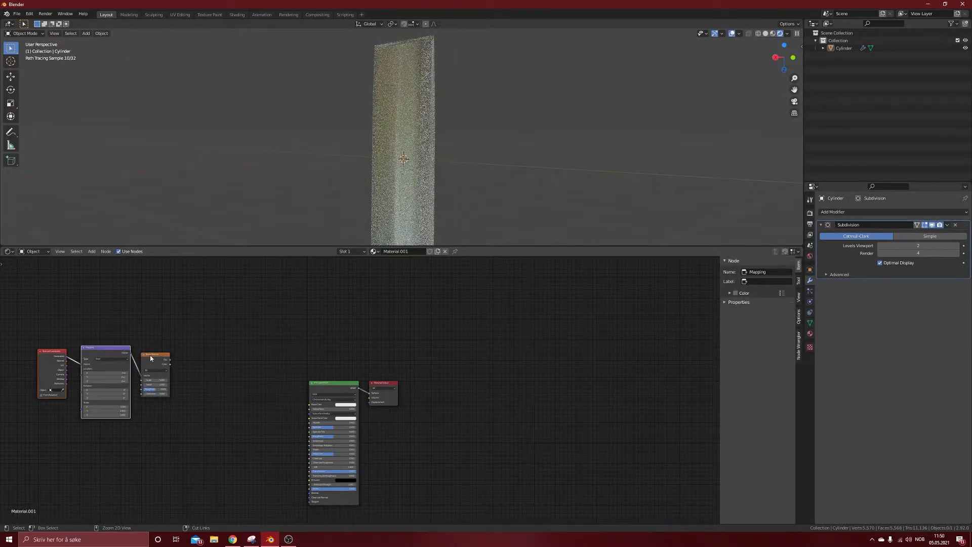
{"action": "left_click_drag", "start_coordinate": [196, 314], "coordinate": [31, 451]}
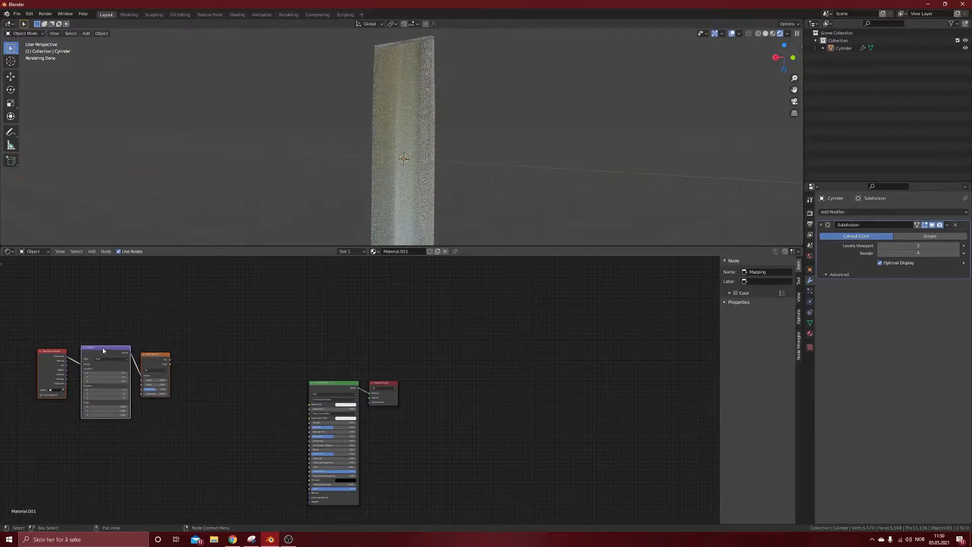
{"action": "left_click_drag", "start_coordinate": [103, 349], "coordinate": [148, 381]}
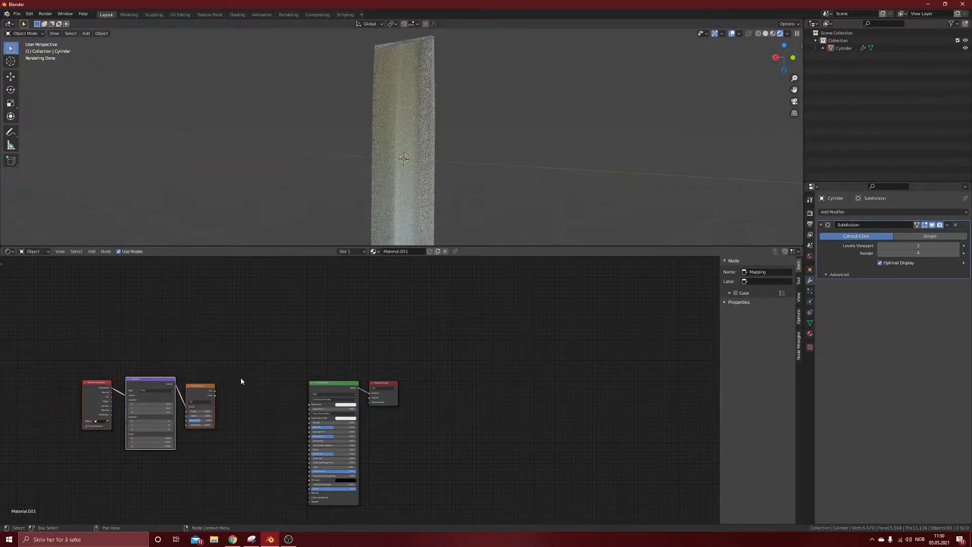
{"action": "left_click", "coordinate": [244, 355]}
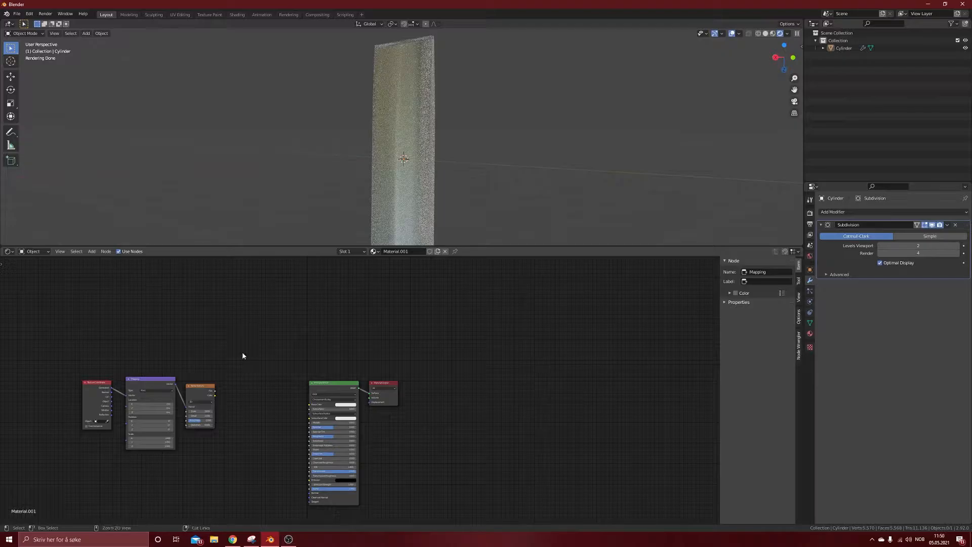
- Add a ColorRamp fed by the Noise Texture's Fac output and connect its Color output to the Principled BSDF's Roughness
{"action": "key", "text": "shift+a"}
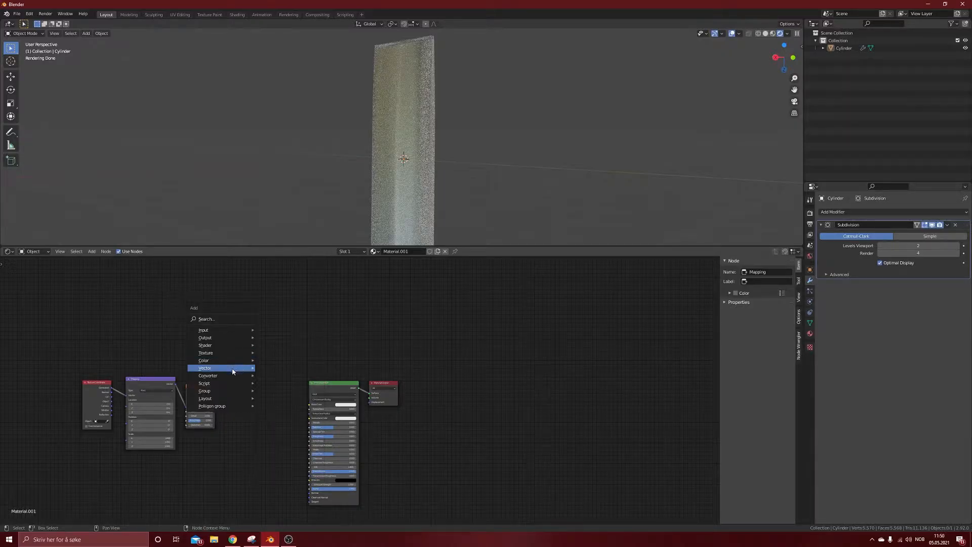
{"action": "left_click", "coordinate": [277, 392]}
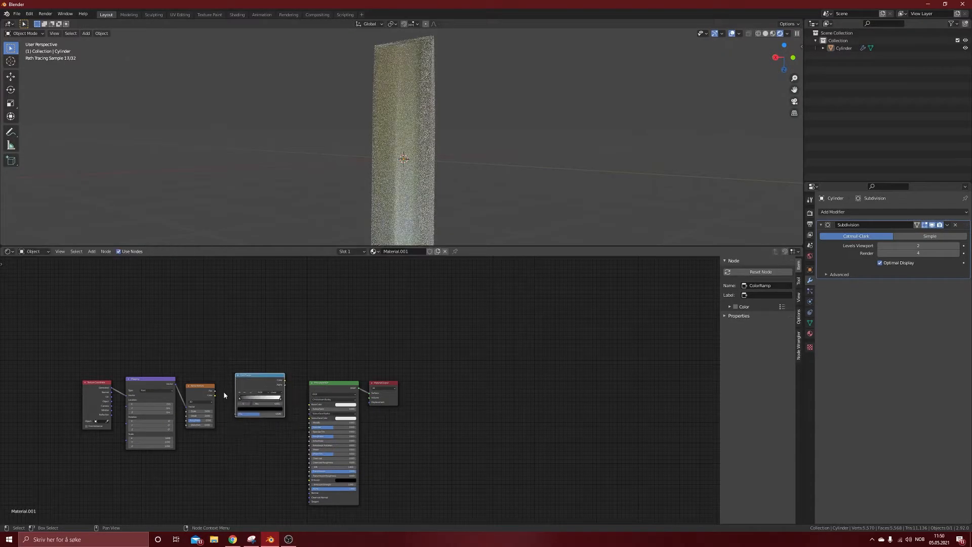
{"action": "left_click_drag", "start_coordinate": [215, 393], "coordinate": [236, 414]}
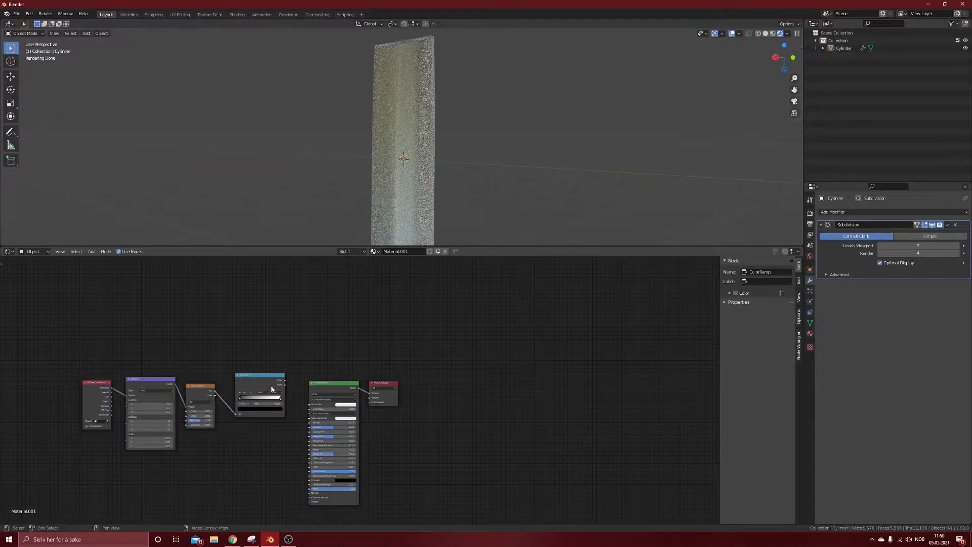
{"action": "left_click_drag", "start_coordinate": [284, 382], "coordinate": [309, 436]}
- Show the render properties and enlarge the 3D viewport for a close view of the crystal's surface
{"action": "scroll", "coordinate": [405, 147], "scroll_direction": "up", "scroll_amount": 4}
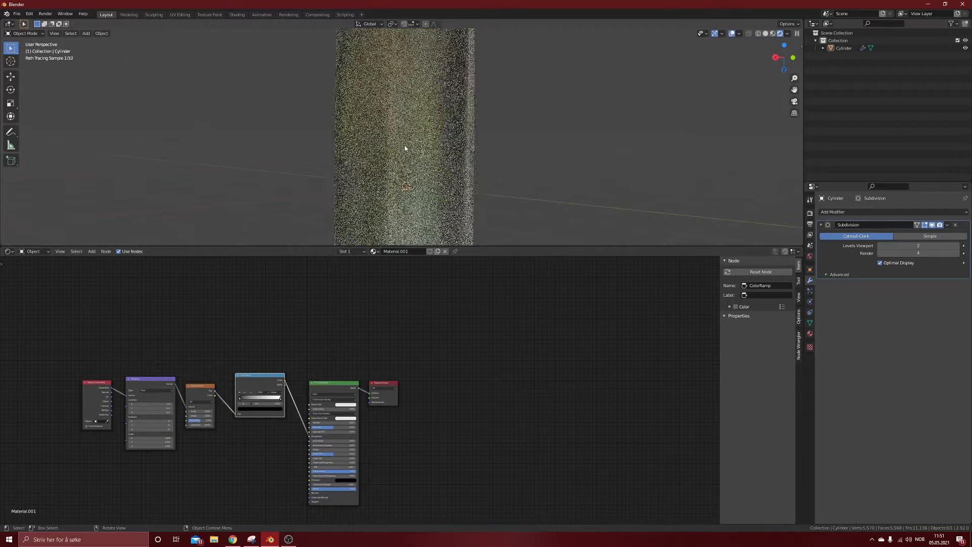
{"action": "middle_click_drag", "start_coordinate": [408, 146], "coordinate": [466, 148]}
{"action": "scroll", "coordinate": [408, 146], "scroll_direction": "up", "scroll_amount": 5}
{"action": "left_click", "coordinate": [810, 213]}
{"action": "left_click_drag", "start_coordinate": [455, 246], "coordinate": [456, 334]}
- Connect the Texture Coordinate's Object output to the Mapping node's Vector input
{"action": "middle_click_drag", "start_coordinate": [212, 455], "coordinate": [244, 436]}
{"action": "left_click_drag", "start_coordinate": [143, 426], "coordinate": [159, 423]}
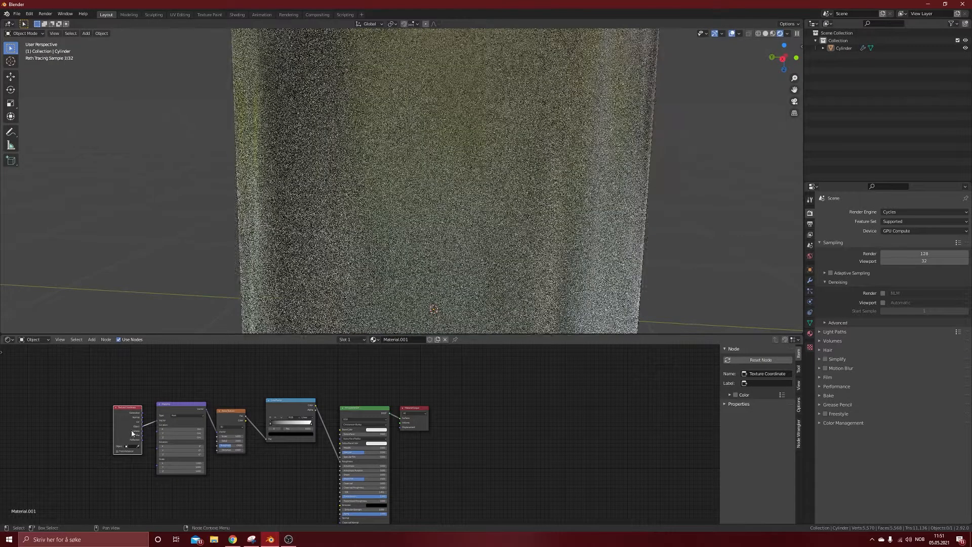
{"action": "scroll", "coordinate": [140, 430], "scroll_direction": "up", "scroll_amount": 2}
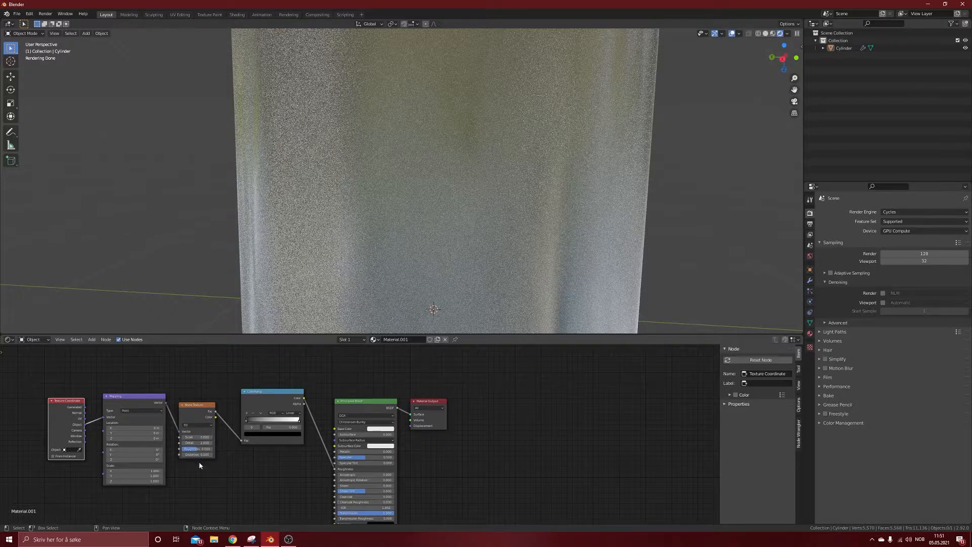
- Set the Noise Texture's Detail to 16 and lower its Roughness, checking the effect on the whole crystal
{"action": "left_click_drag", "start_coordinate": [195, 450], "coordinate": [242, 443]}
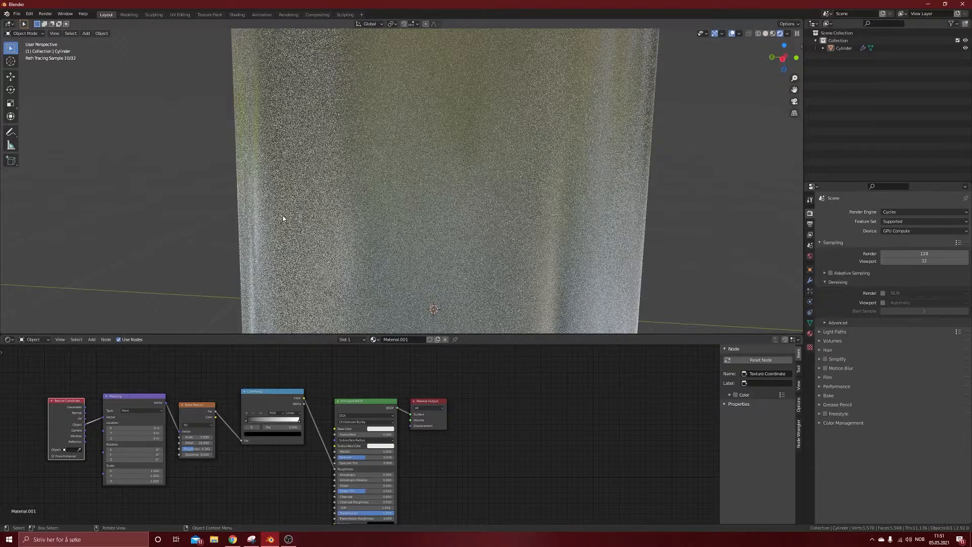
{"action": "scroll", "coordinate": [312, 205], "scroll_direction": "down", "scroll_amount": 5}
{"action": "scroll", "coordinate": [324, 206], "scroll_direction": "down", "scroll_amount": 4}
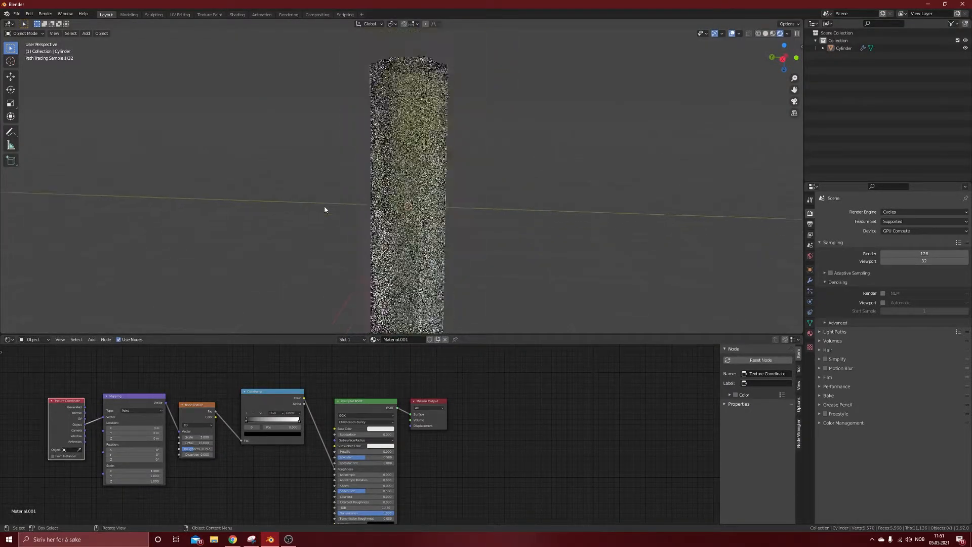
{"action": "middle_click_drag", "start_coordinate": [354, 238], "coordinate": [354, 217]}
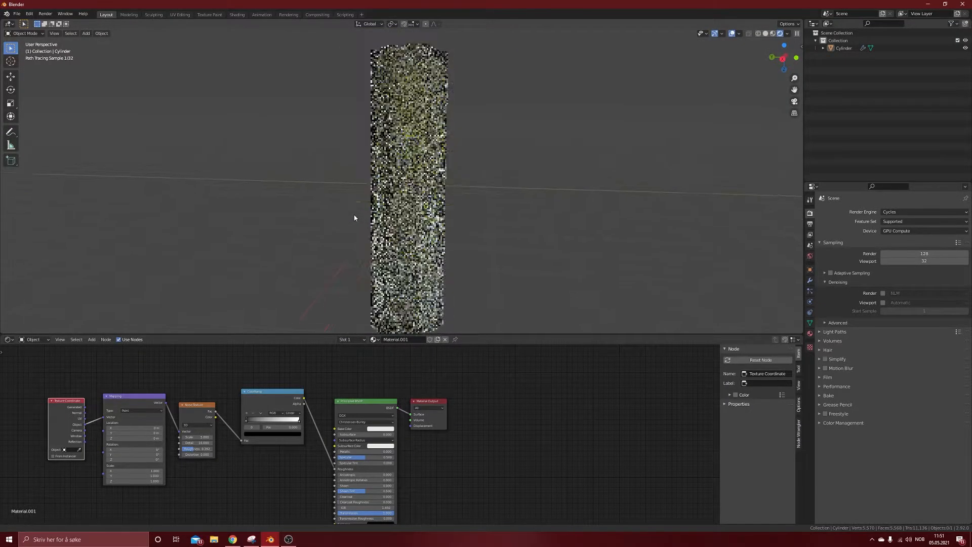
- Move the ColorRamp's black stop about a third of the way along, check the crystal, and shift the node slightly lower
{"action": "left_click_drag", "start_coordinate": [247, 421], "coordinate": [263, 424]}
{"action": "left_click_drag", "start_coordinate": [267, 424], "coordinate": [269, 425]}
{"action": "middle_click_drag", "start_coordinate": [453, 214], "coordinate": [436, 124]}
{"action": "scroll", "coordinate": [396, 206], "scroll_direction": "up", "scroll_amount": 5}
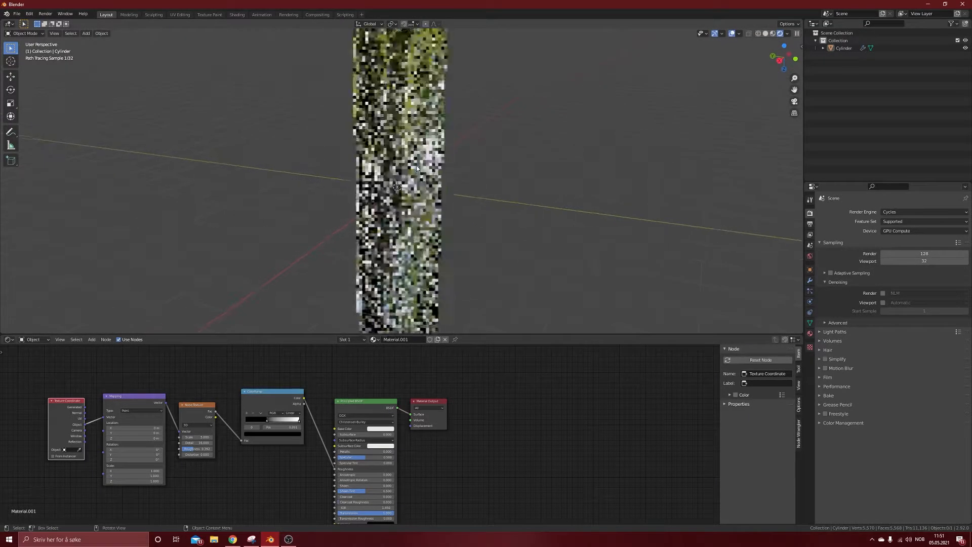
{"action": "middle_click_drag", "start_coordinate": [396, 207], "coordinate": [440, 201]}
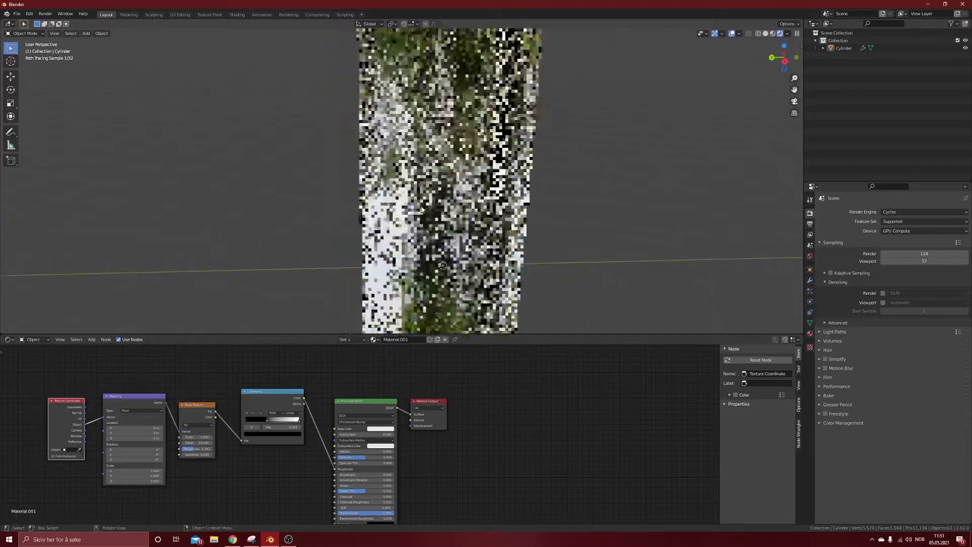
{"action": "scroll", "coordinate": [446, 198], "scroll_direction": "down", "scroll_amount": 3}
{"action": "middle_click_drag", "start_coordinate": [546, 179], "coordinate": [491, 158], "text": "shift"}
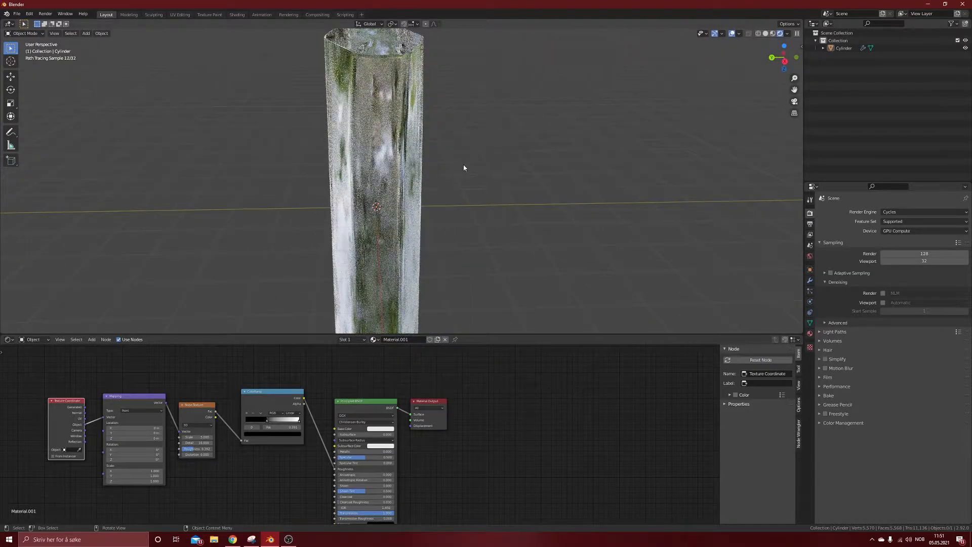
{"action": "scroll", "coordinate": [307, 409], "scroll_direction": "down", "scroll_amount": 1}
{"action": "middle_click_drag", "start_coordinate": [307, 409], "coordinate": [388, 362]}
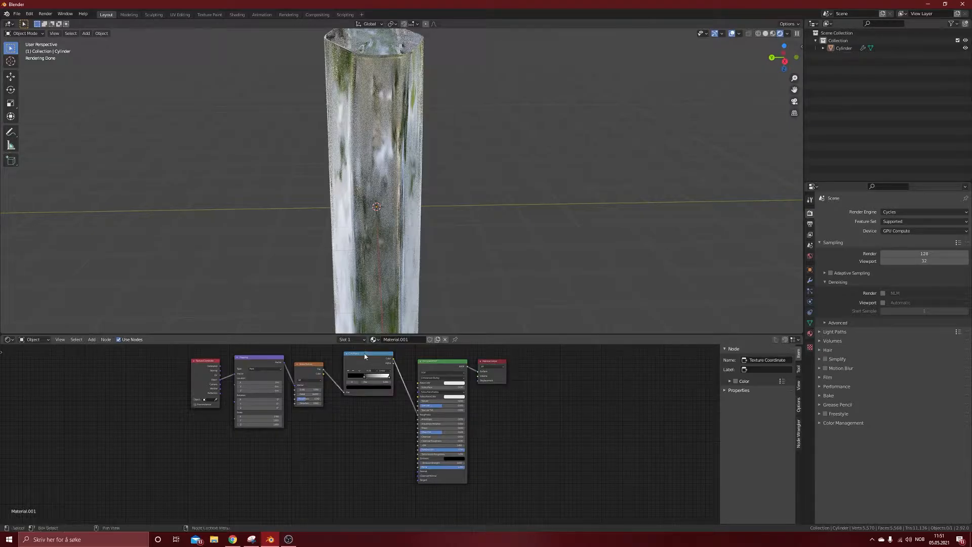
{"action": "left_click_drag", "start_coordinate": [364, 356], "coordinate": [365, 376]}
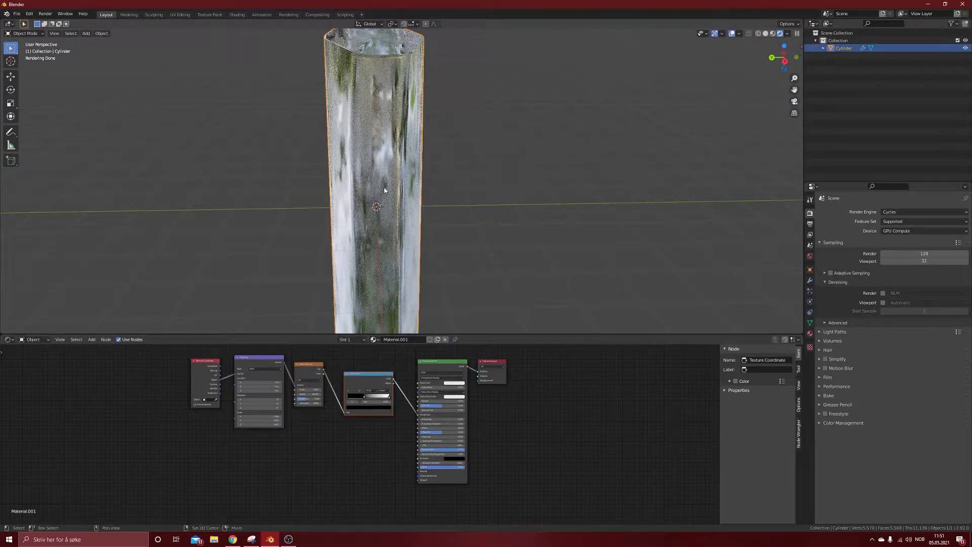
- Duplicate the crystal in place and scale the copy to about 0.121 in X and Y, leaving Z unscaled
{"action": "key", "text": "shift+d"}
{"action": "right_click", "coordinate": [390, 163]}
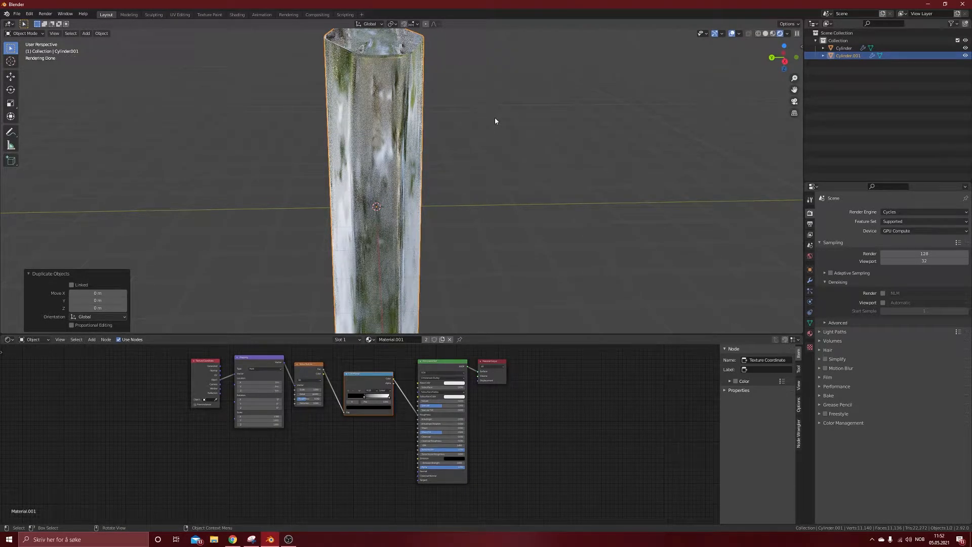
{"action": "key", "text": "s"}
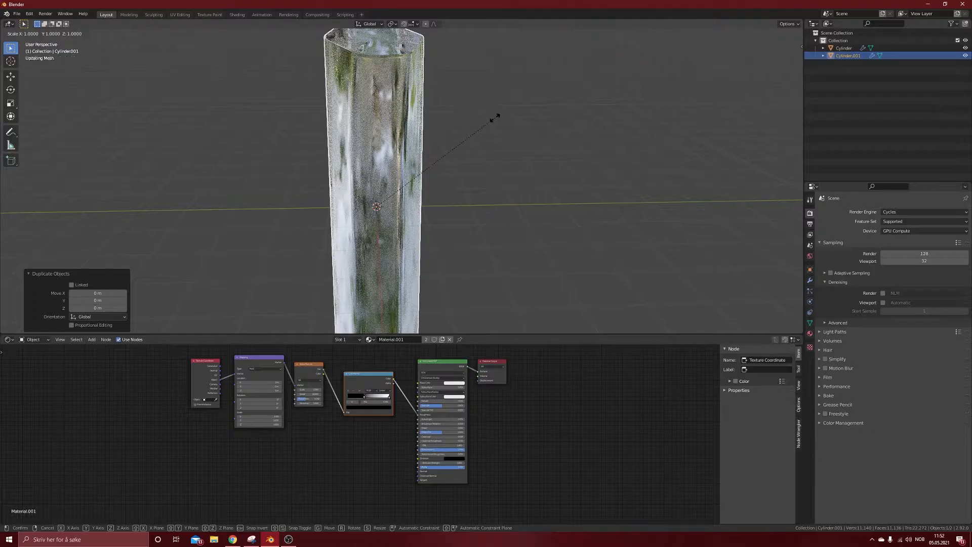
{"action": "key", "text": "shift+z"}
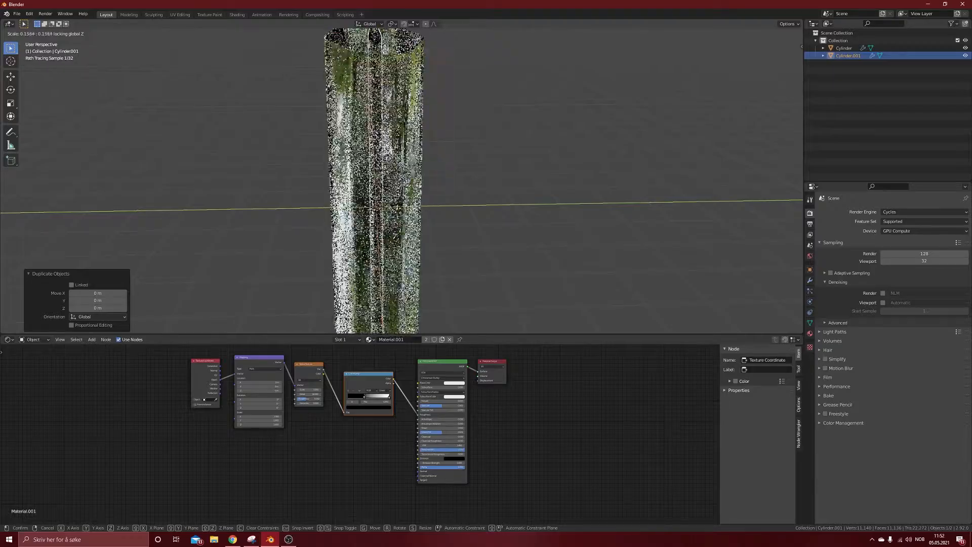
{"action": "left_click", "coordinate": [407, 111]}
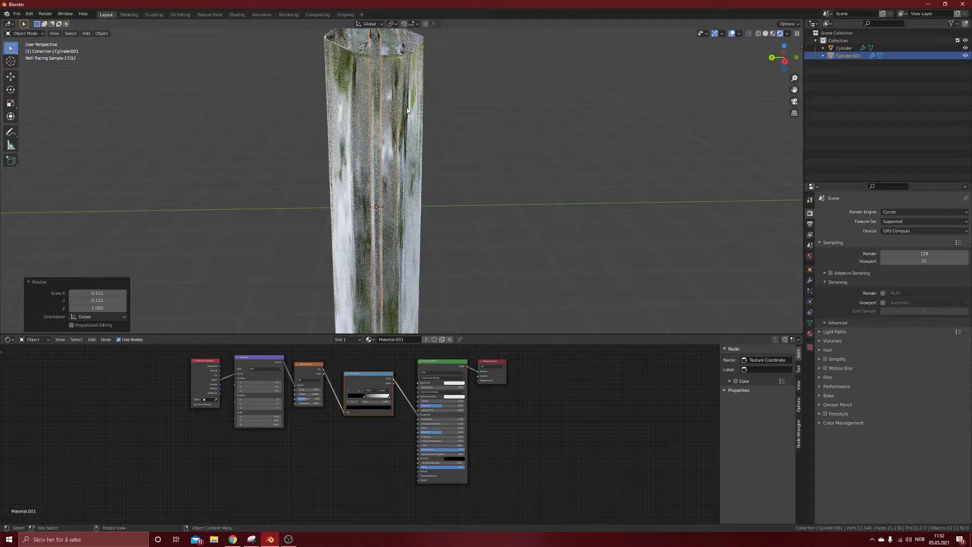
- Shorten the inner core along Z to about 0.859 so it ends inside the outer crystal
{"action": "key", "text": "s"}
{"action": "key", "text": "z"}
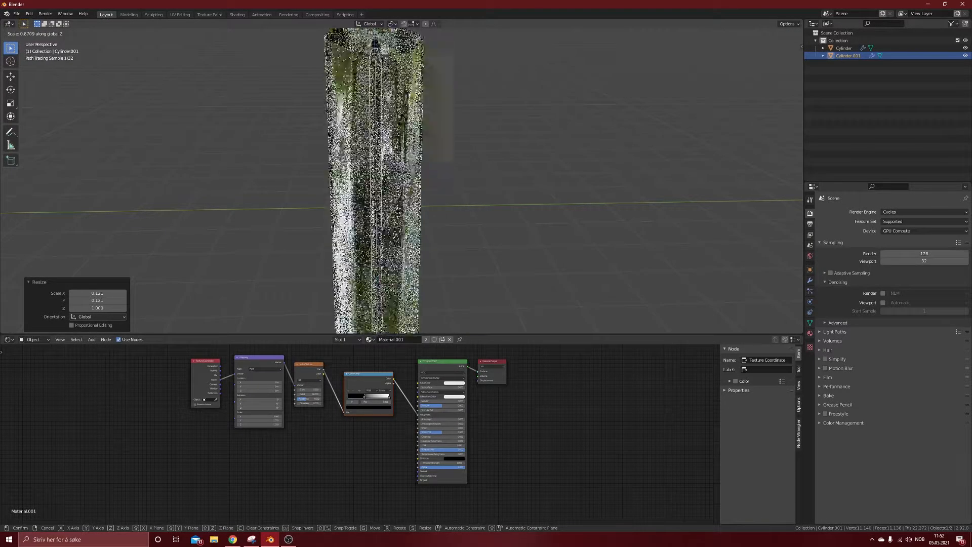
{"action": "left_click", "coordinate": [379, 36]}
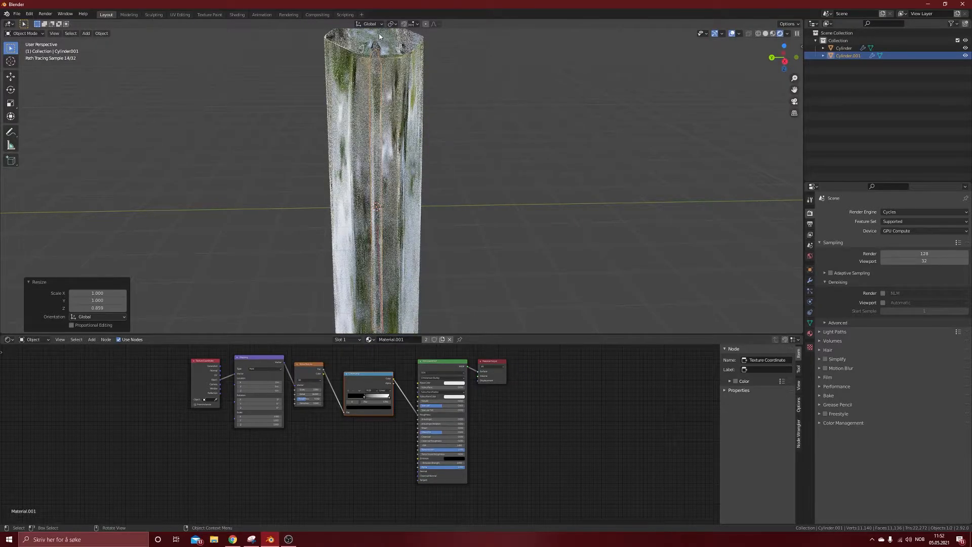
{"action": "scroll", "coordinate": [389, 70], "scroll_direction": "down", "scroll_amount": 3}
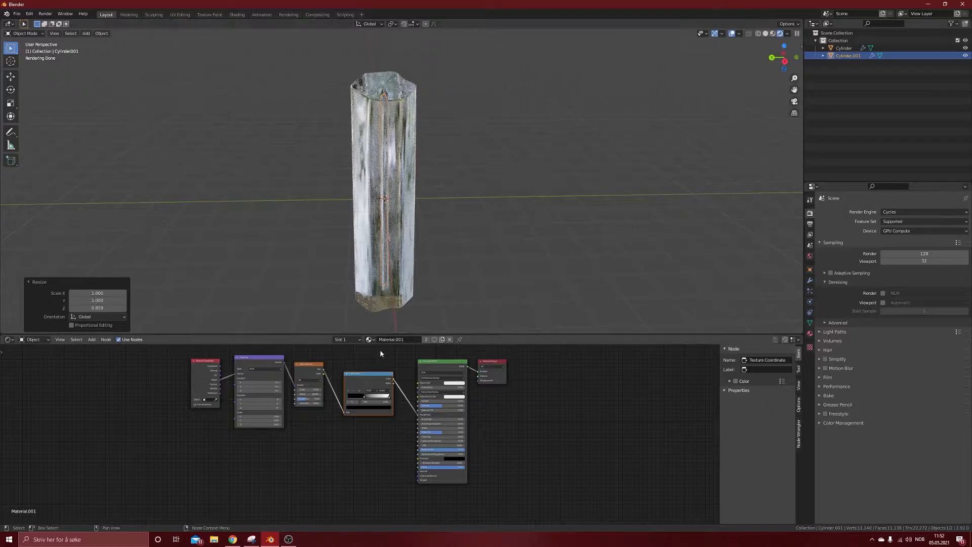
- Give the inner core its own copy of the crystal material and delete the noise roughness nodes from it
{"action": "left_click", "coordinate": [427, 339]}
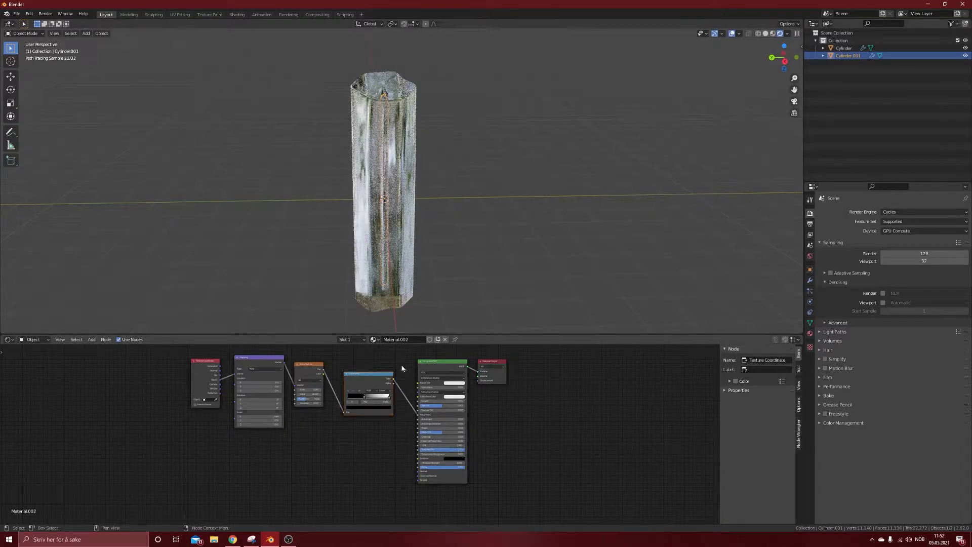
{"action": "left_click_drag", "start_coordinate": [402, 365], "coordinate": [157, 467]}
{"action": "key", "text": "Delete"}
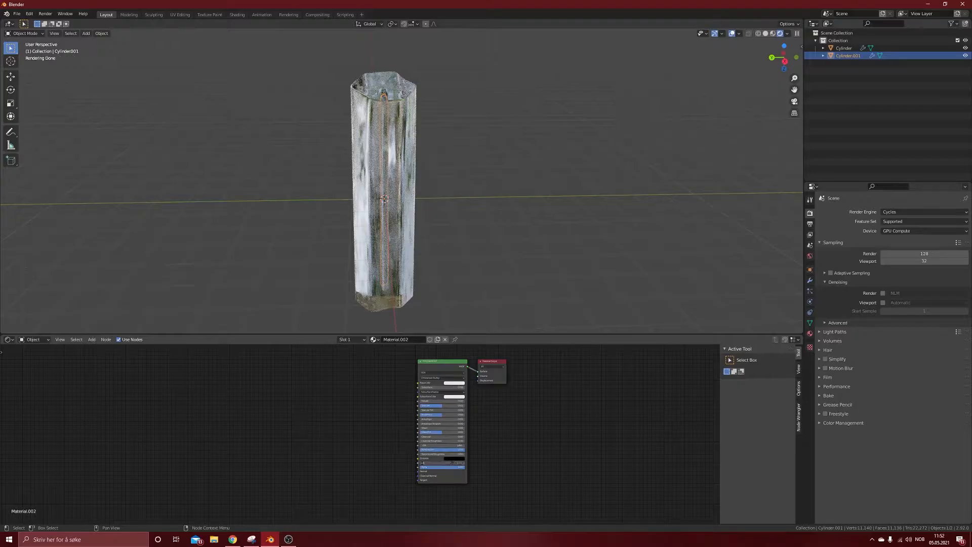
- Set the Emission color of the core's Principled BSDF to bright red
{"action": "left_click", "coordinate": [454, 459]}
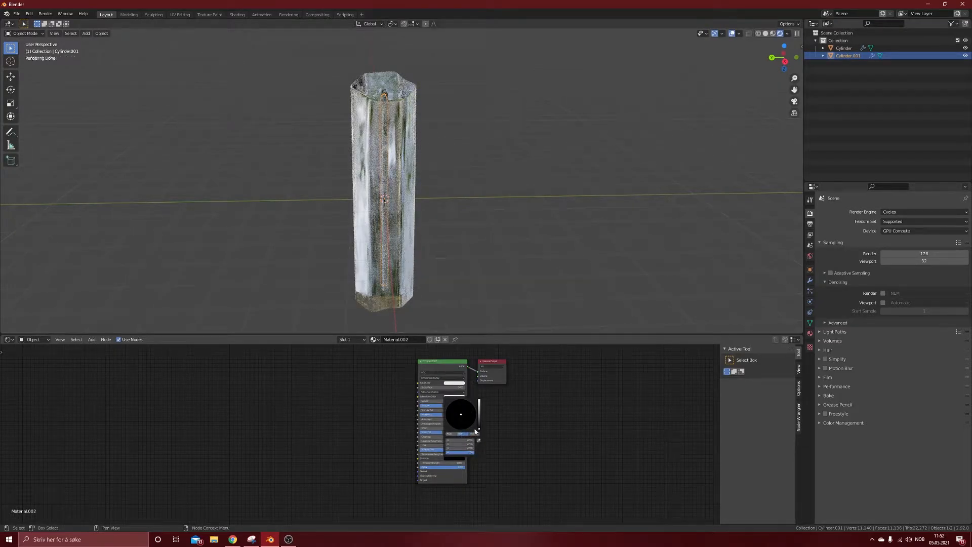
{"action": "mouse_move", "coordinate": [479, 431]}
{"action": "left_mouse_down"}
{"action": "mouse_move", "coordinate": [479, 401]}
{"action": "mouse_move", "coordinate": [470, 429]}
{"action": "left_mouse_up"}
{"action": "left_click", "coordinate": [463, 423]}
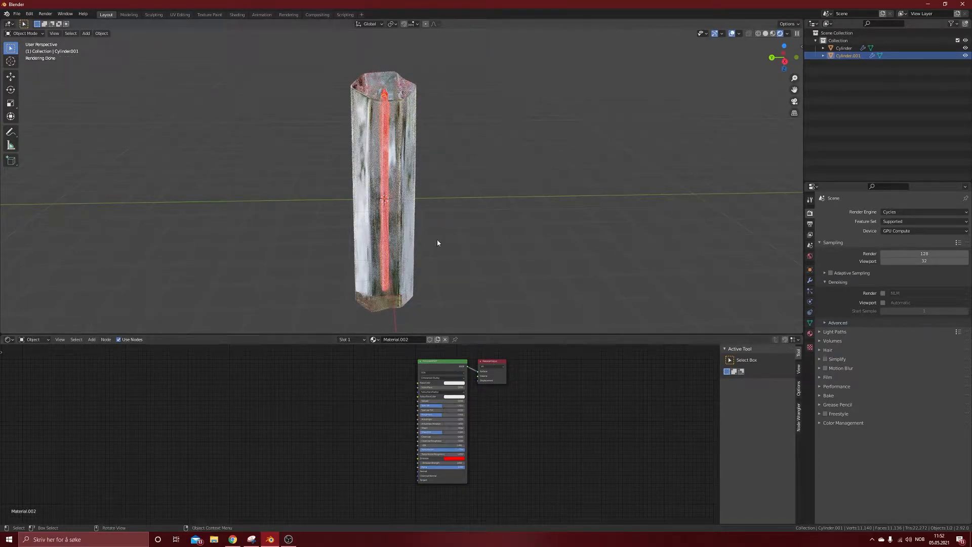
- Light the rendered viewport with the scene world instead of the preview HDRI
{"action": "left_click", "coordinate": [787, 33]}
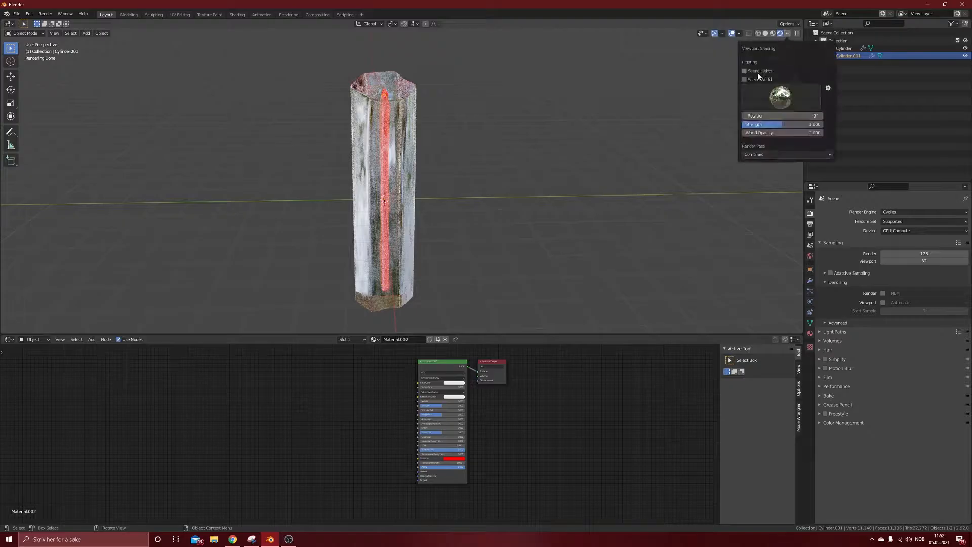
{"action": "left_click", "coordinate": [750, 74]}
{"action": "scroll", "coordinate": [417, 220], "scroll_direction": "up", "scroll_amount": 6}
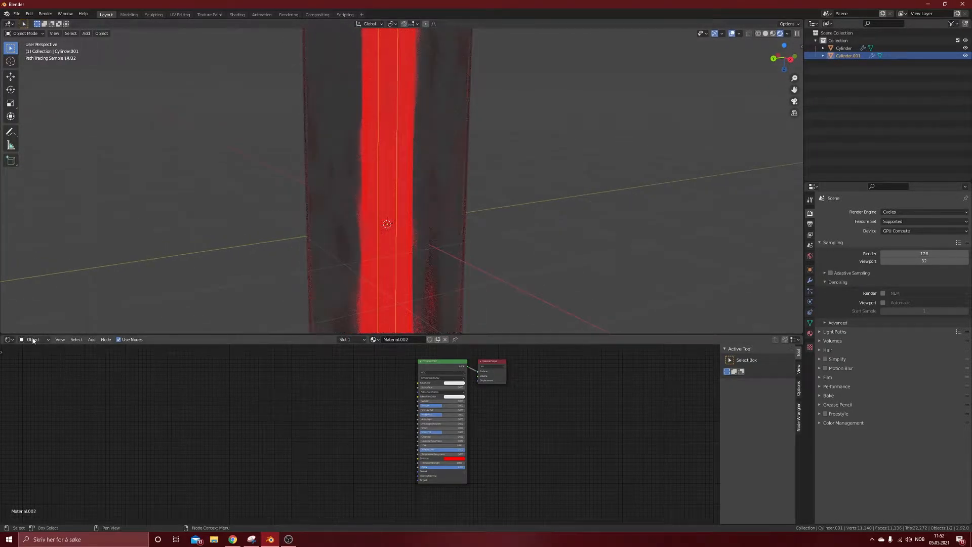
- Switch the shader editor to the World nodes and slightly brighten the Background color, checking the glowing core from several angles
{"action": "left_click", "coordinate": [33, 358]}
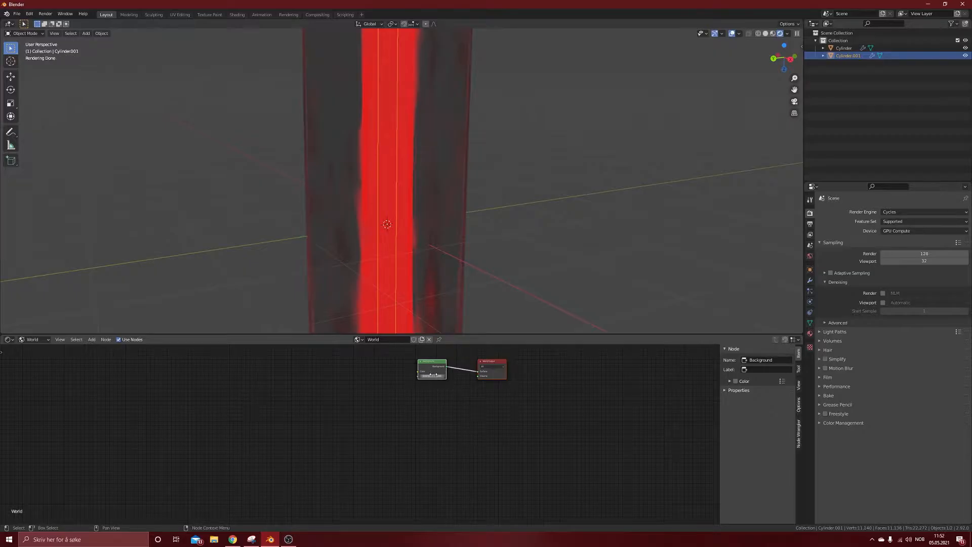
{"action": "left_click", "coordinate": [436, 373]}
{"action": "left_click_drag", "start_coordinate": [469, 337], "coordinate": [469, 332]}
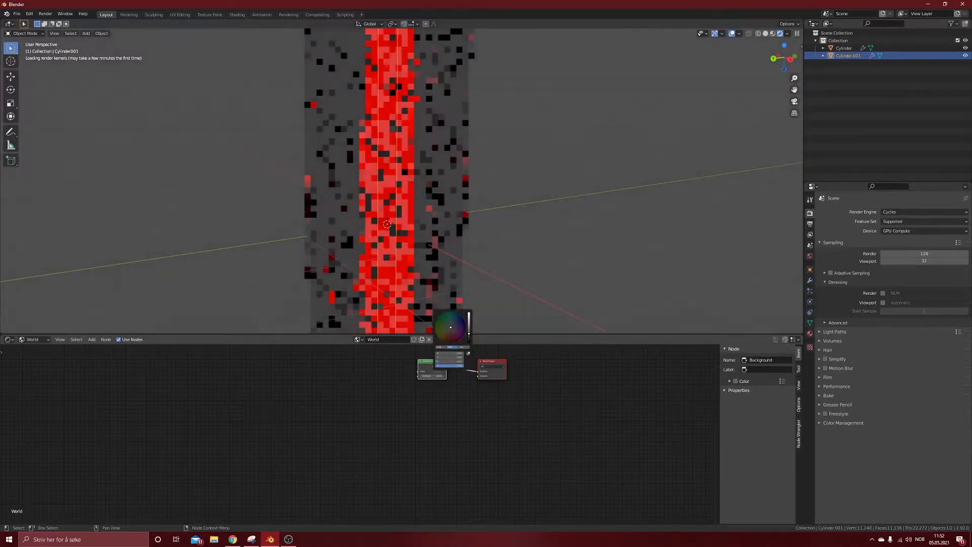
{"action": "scroll", "coordinate": [349, 243], "scroll_direction": "up", "scroll_amount": 2}
{"action": "scroll", "coordinate": [349, 245], "scroll_direction": "up", "scroll_amount": 3}
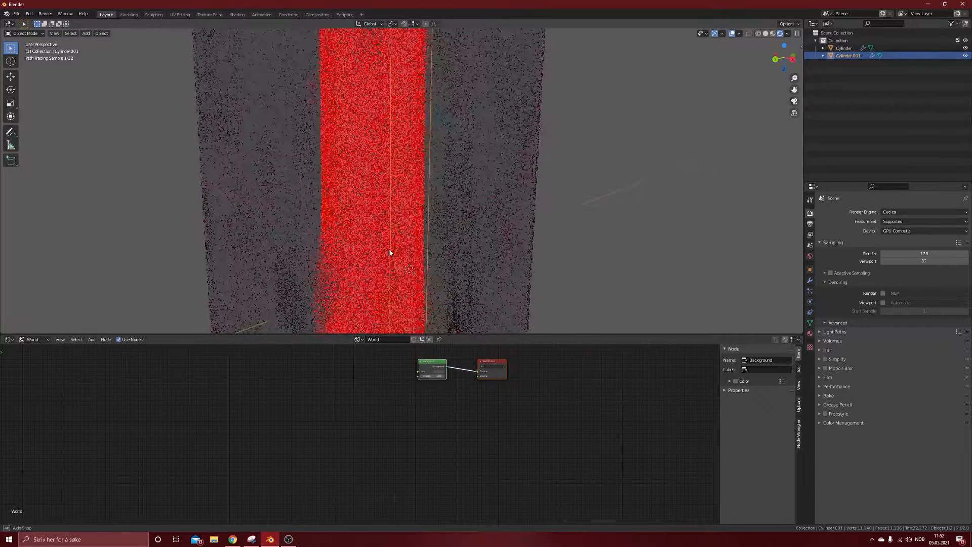
{"action": "middle_click_drag", "start_coordinate": [388, 254], "coordinate": [399, 253]}
{"action": "scroll", "coordinate": [399, 254], "scroll_direction": "down", "scroll_amount": 3}
{"action": "left_click", "coordinate": [440, 375]}
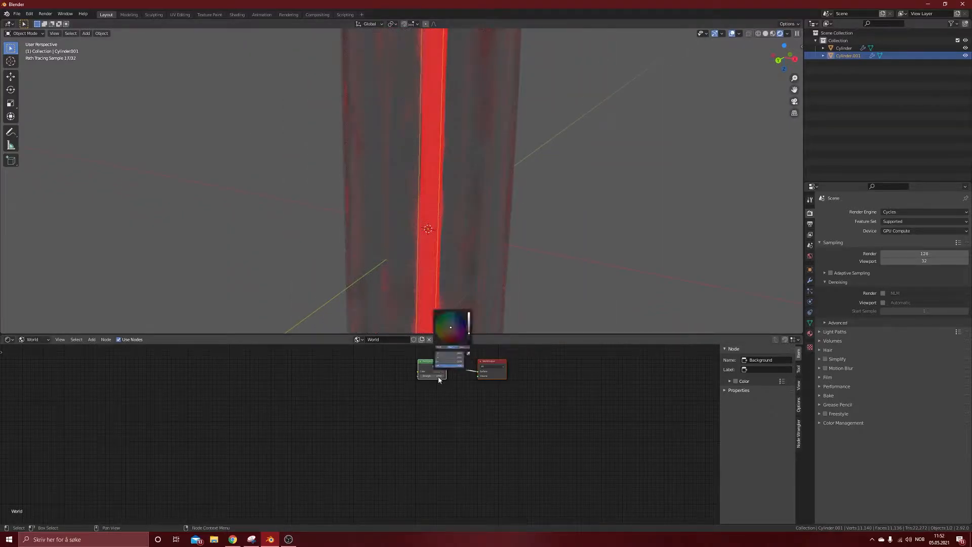
{"action": "scroll", "coordinate": [452, 220], "scroll_direction": "down", "scroll_amount": 5}
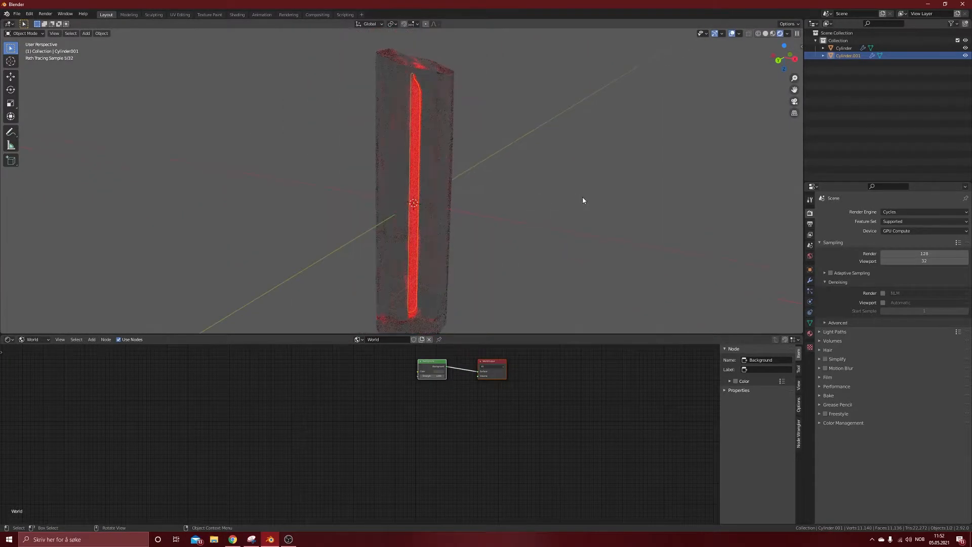
{"action": "left_click", "coordinate": [582, 199]}
{"action": "middle_click_drag", "start_coordinate": [478, 201], "coordinate": [414, 184]}
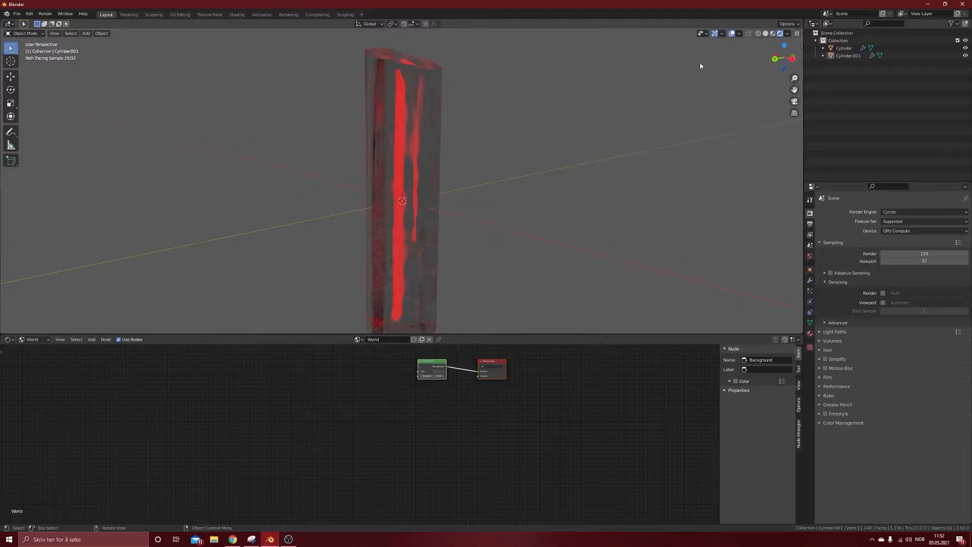
- Return the shader editor to object materials and select the outer crystal
{"action": "left_click", "coordinate": [31, 339]}
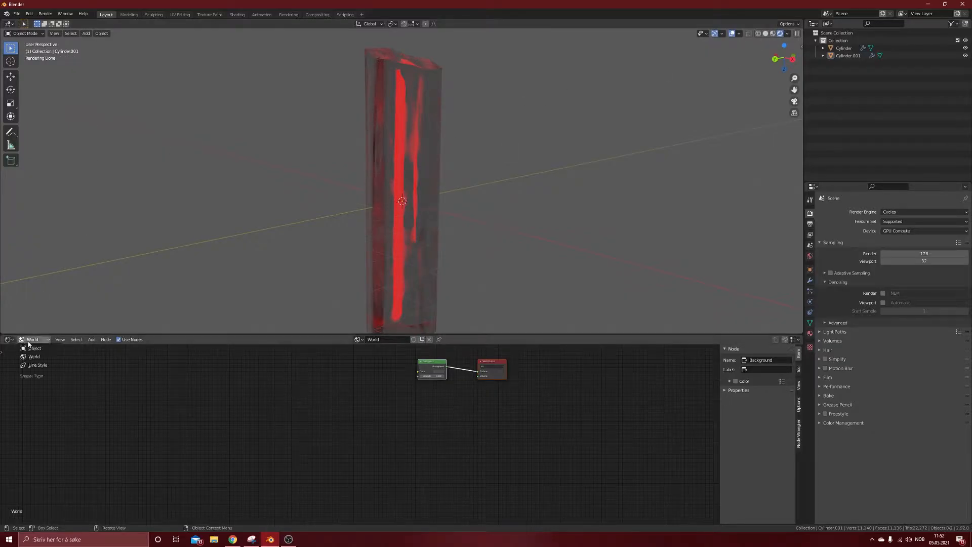
{"action": "left_click", "coordinate": [29, 349]}
{"action": "left_click", "coordinate": [413, 178]}
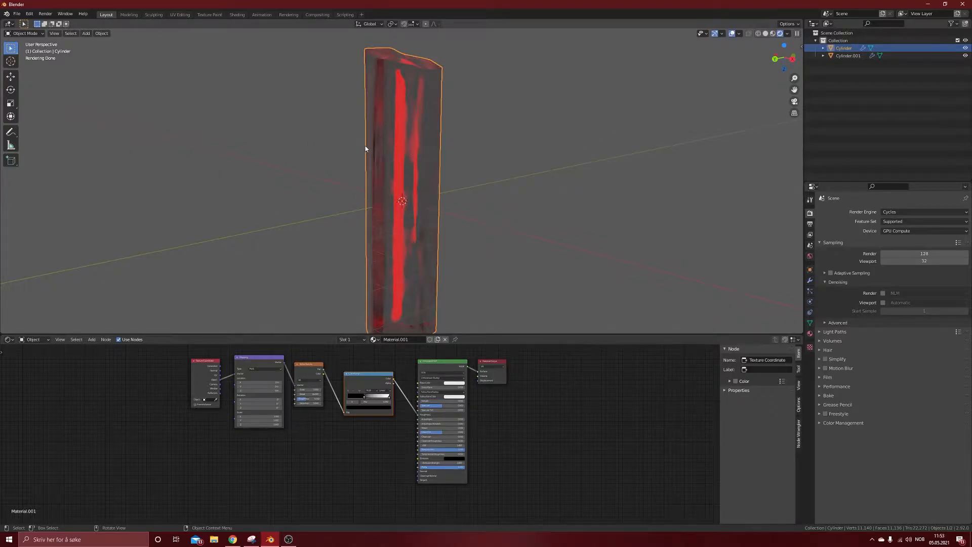
{"action": "scroll", "coordinate": [387, 160], "scroll_direction": "up", "scroll_amount": 3}
{"action": "middle_click_drag", "start_coordinate": [389, 178], "coordinate": [437, 195]}
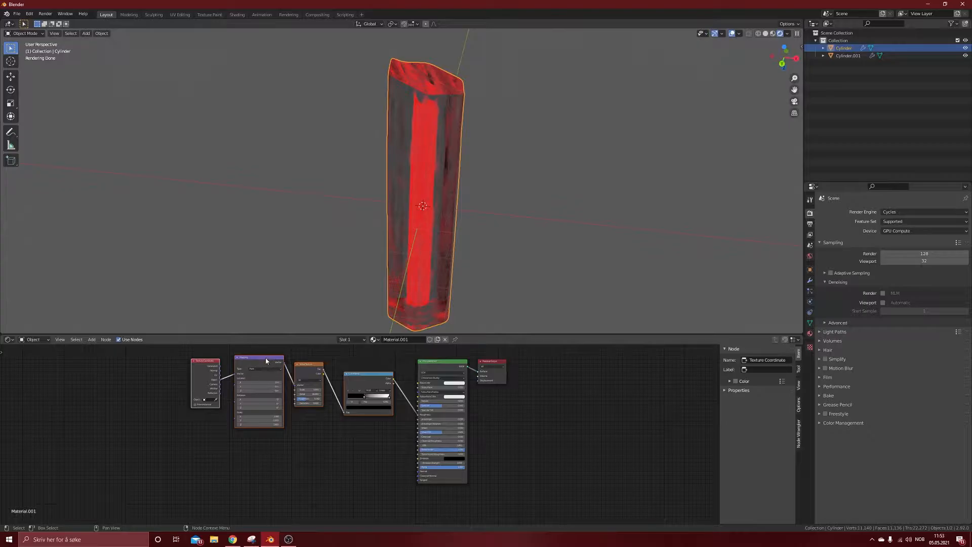
- Move the roughness texture nodes lower and add a Wave Texture node in the space above them
{"action": "left_click_drag", "start_coordinate": [266, 361], "coordinate": [243, 434]}
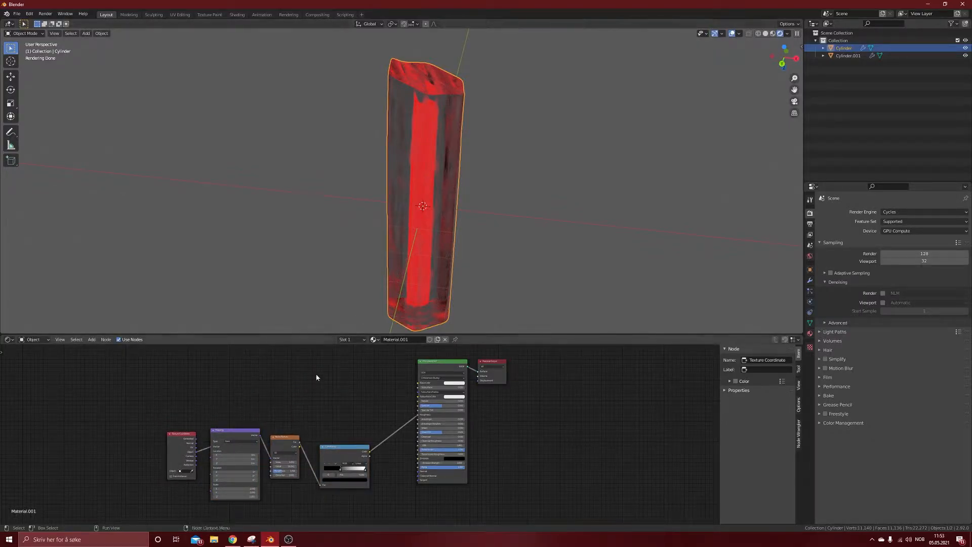
{"action": "key", "text": "shift+a"}
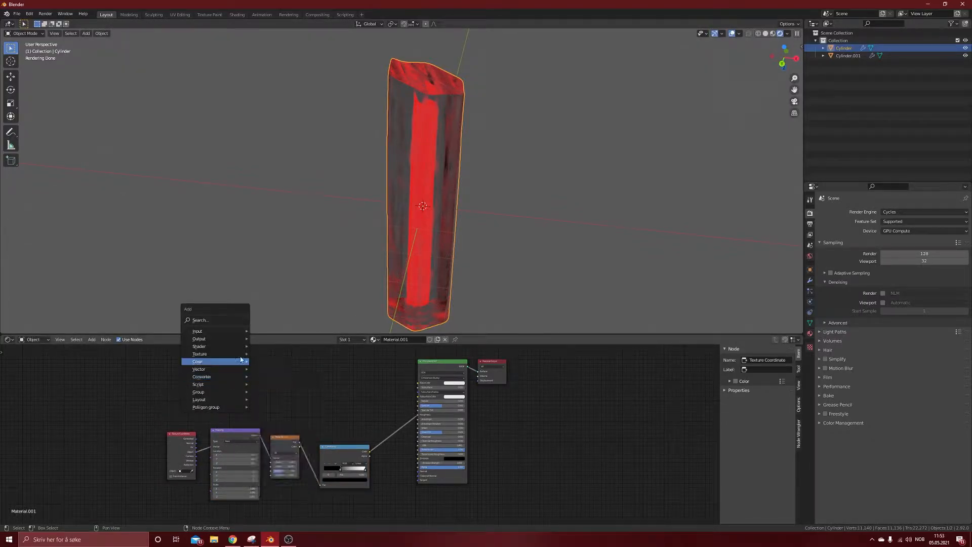
{"action": "mouse_move", "coordinate": [239, 348]}
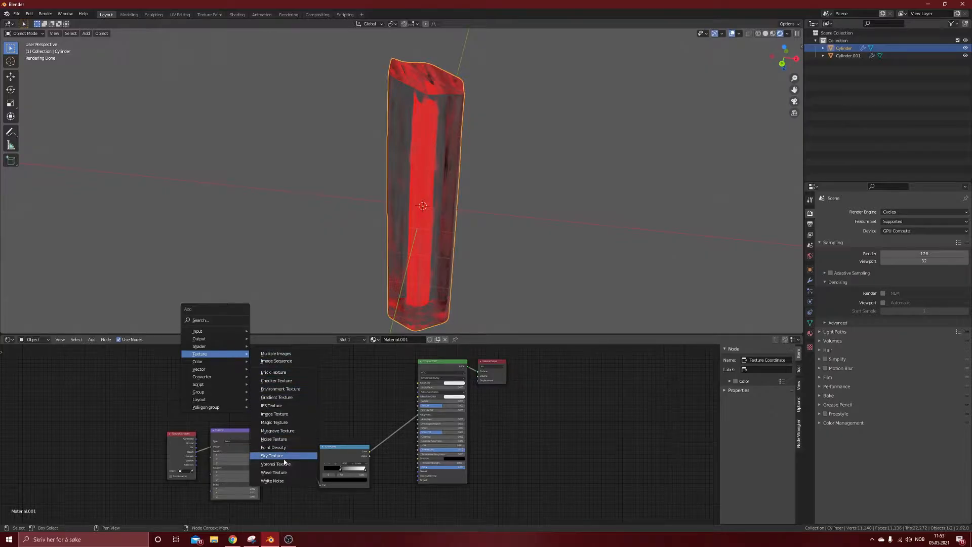
{"action": "left_click", "coordinate": [280, 472]}
{"action": "left_click", "coordinate": [317, 523]}
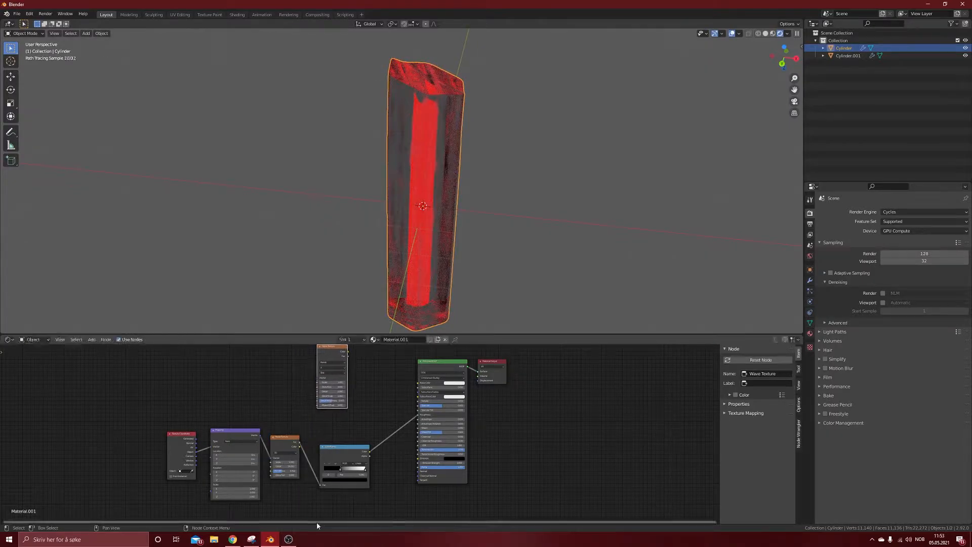
{"action": "scroll", "coordinate": [361, 373], "scroll_direction": "up", "scroll_amount": 3}
{"action": "middle_click_drag", "start_coordinate": [362, 373], "coordinate": [370, 433]}
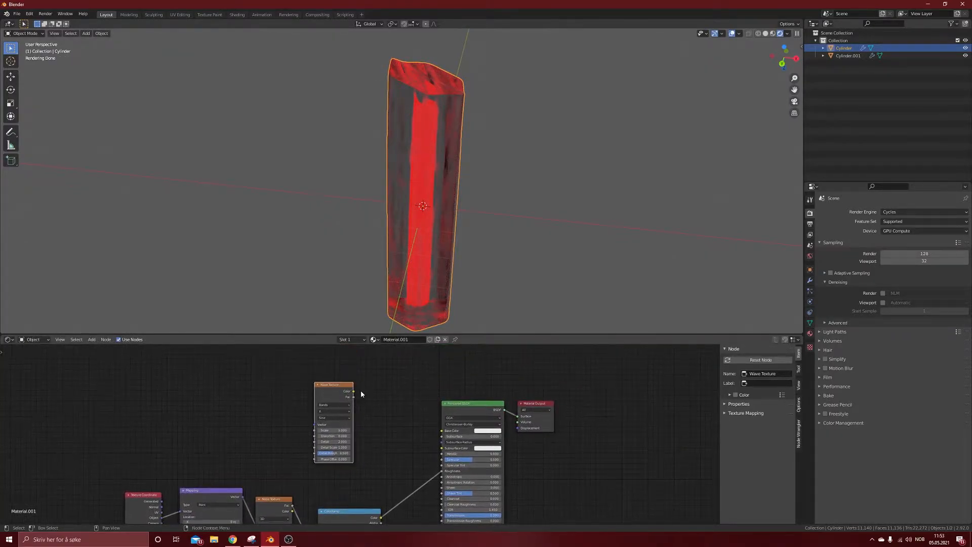
{"action": "left_click_drag", "start_coordinate": [334, 388], "coordinate": [297, 382]}
- Add a ColorRamp node beside the Wave Texture and connect the Wave Texture's Fac output to its Fac input
{"action": "key", "text": "shift+a"}
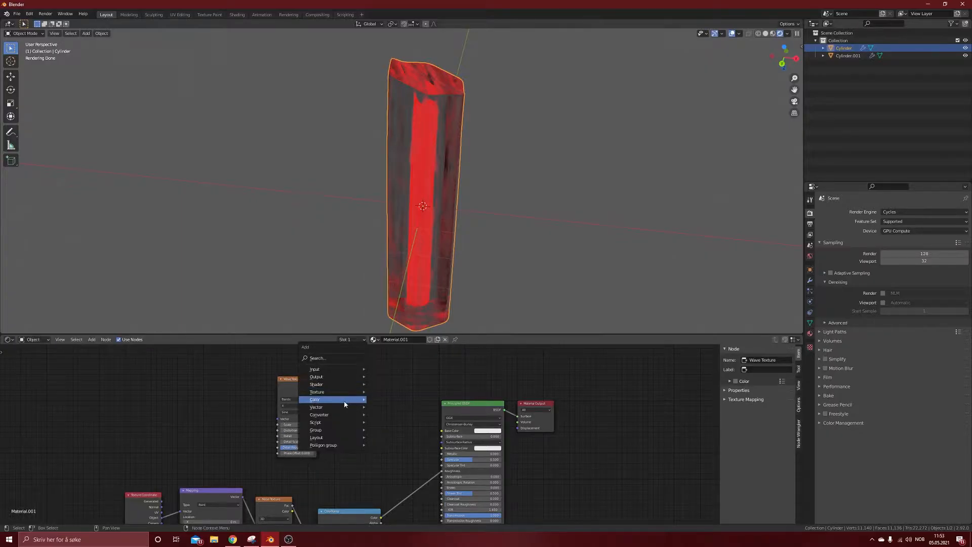
{"action": "mouse_move", "coordinate": [324, 415]}
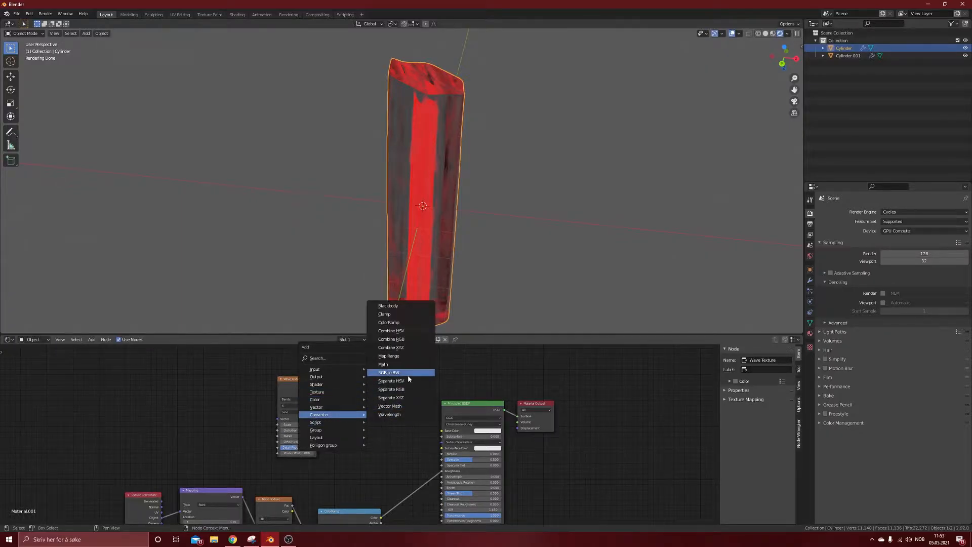
{"action": "left_click", "coordinate": [403, 322]}
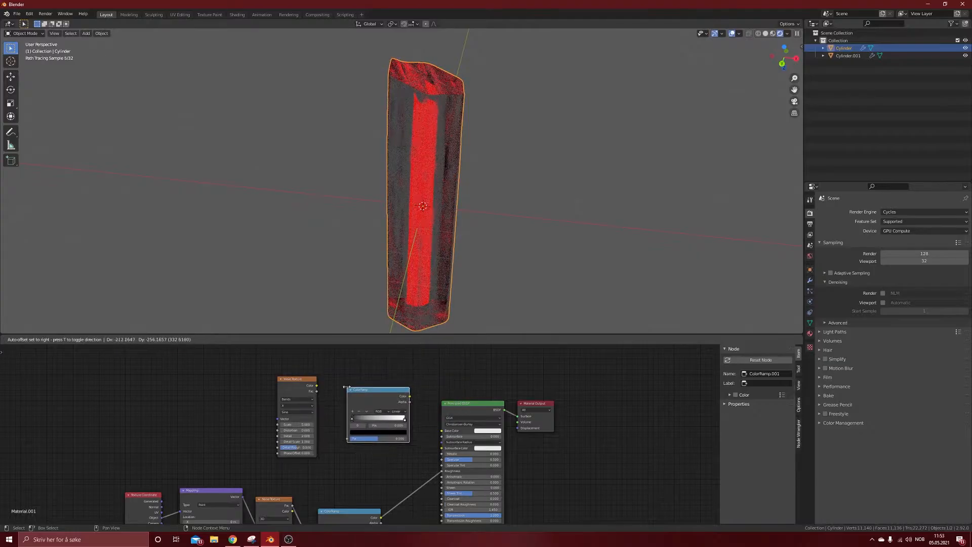
{"action": "left_click", "coordinate": [336, 439]}
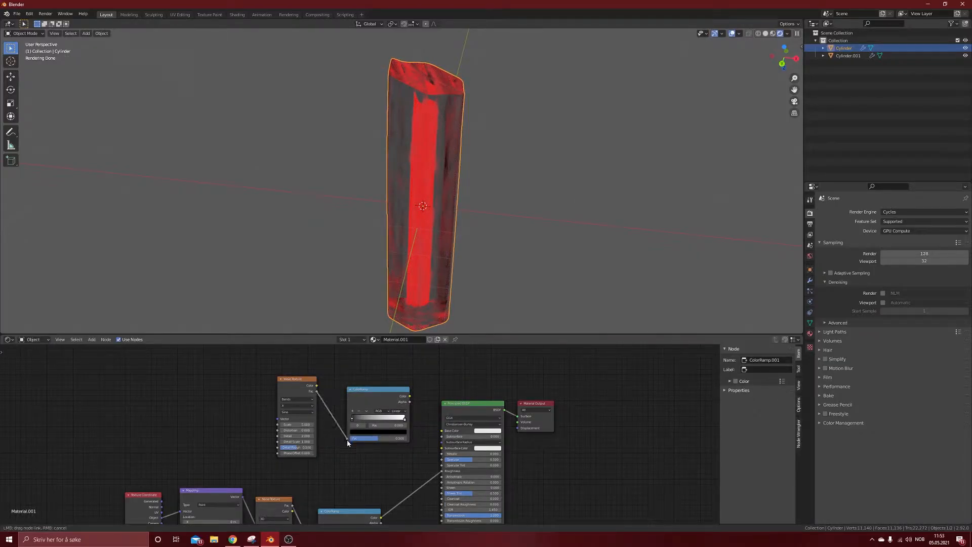
{"action": "left_click_drag", "start_coordinate": [385, 389], "coordinate": [372, 383]}
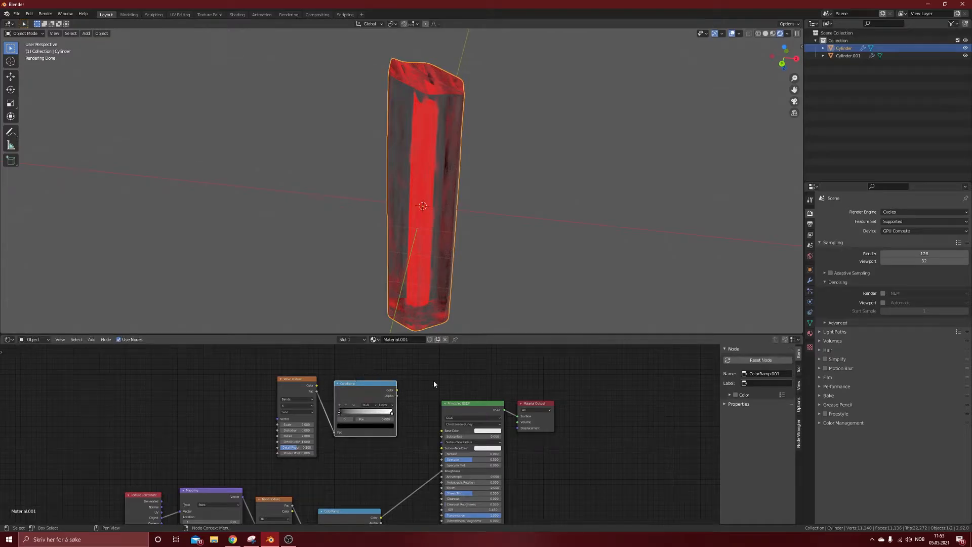
- Connect the new ColorRamp's Color output to the Principled BSDF's Base Color and check the stripes on the crystal
{"action": "key", "text": "shift+a"}
{"action": "left_click_drag", "start_coordinate": [438, 432], "coordinate": [441, 431]}
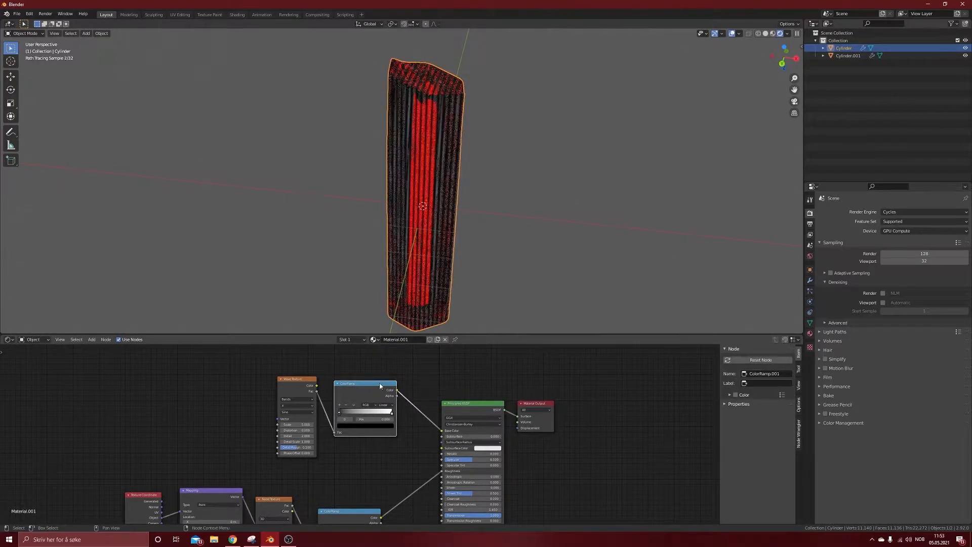
{"action": "middle_click_drag", "start_coordinate": [450, 167], "coordinate": [380, 195]}
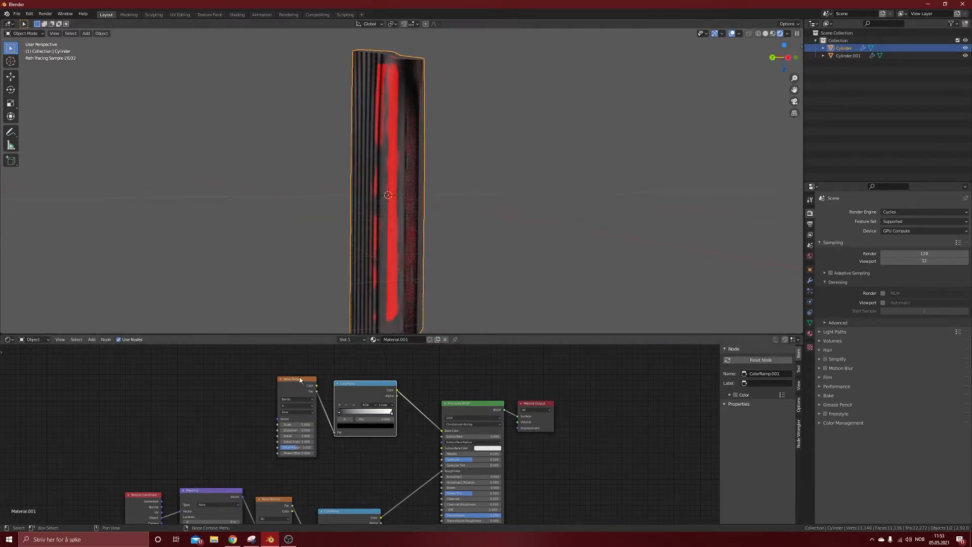
- Add Mapping and Texture Coordinate nodes to the Wave Texture and feed the Mapping node from the Object output
{"action": "key", "text": "ctrl+t"}
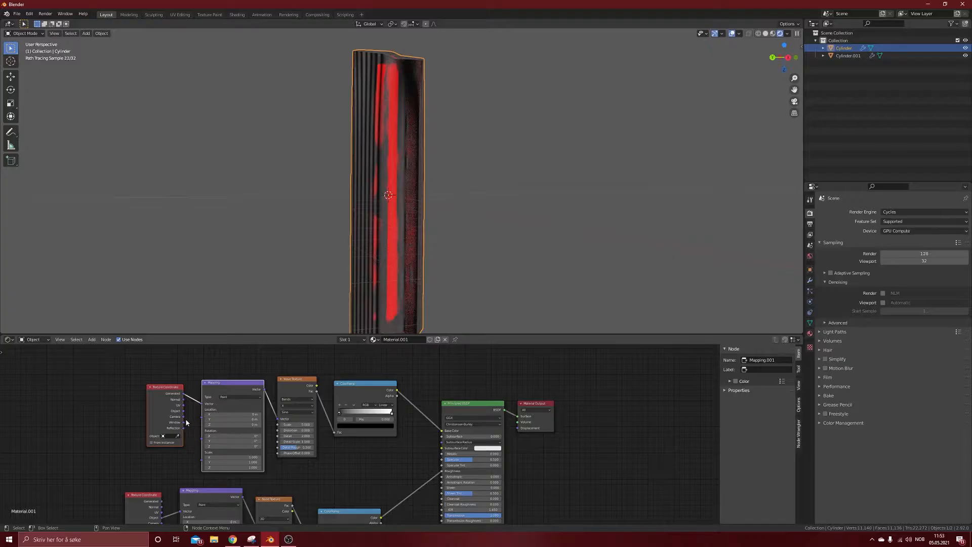
{"action": "left_click_drag", "start_coordinate": [201, 405], "coordinate": [202, 404]}
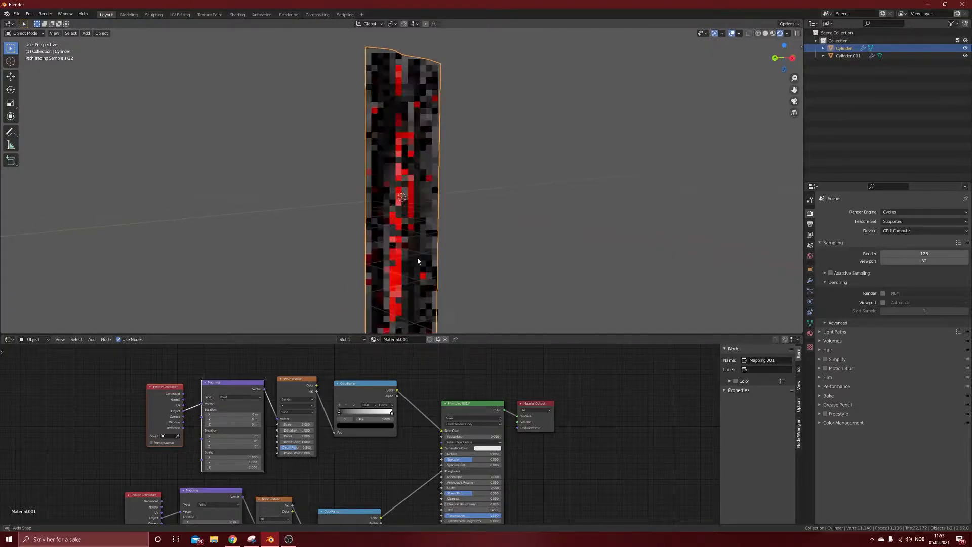
{"action": "scroll", "coordinate": [400, 243], "scroll_direction": "up", "scroll_amount": 3}
{"action": "middle_click_drag", "start_coordinate": [404, 230], "coordinate": [354, 329]}
- Move the new ColorRamp's black stop about a quarter of the way along and set the Wave Texture type to Rings
{"action": "left_click_drag", "start_coordinate": [340, 415], "coordinate": [356, 414]}
{"action": "left_click", "coordinate": [293, 400]}
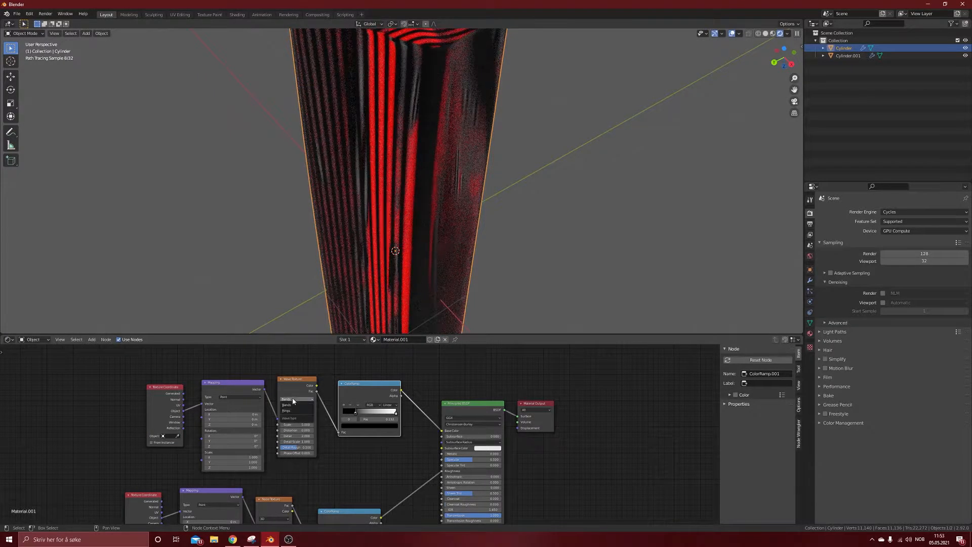
{"action": "left_click", "coordinate": [294, 411]}
{"action": "mouse_move", "coordinate": [421, 231]}
{"action": "middle_mouse_down"}
{"action": "mouse_move", "coordinate": [382, 177]}
{"action": "mouse_move", "coordinate": [373, 191]}
{"action": "mouse_move", "coordinate": [395, 199]}
{"action": "mouse_move", "coordinate": [402, 216]}
{"action": "mouse_move", "coordinate": [436, 223]}
{"action": "mouse_move", "coordinate": [404, 209]}
{"action": "mouse_move", "coordinate": [429, 220]}
{"action": "middle_mouse_up"}
{"action": "scroll", "coordinate": [429, 220], "scroll_direction": "up", "scroll_amount": 3}
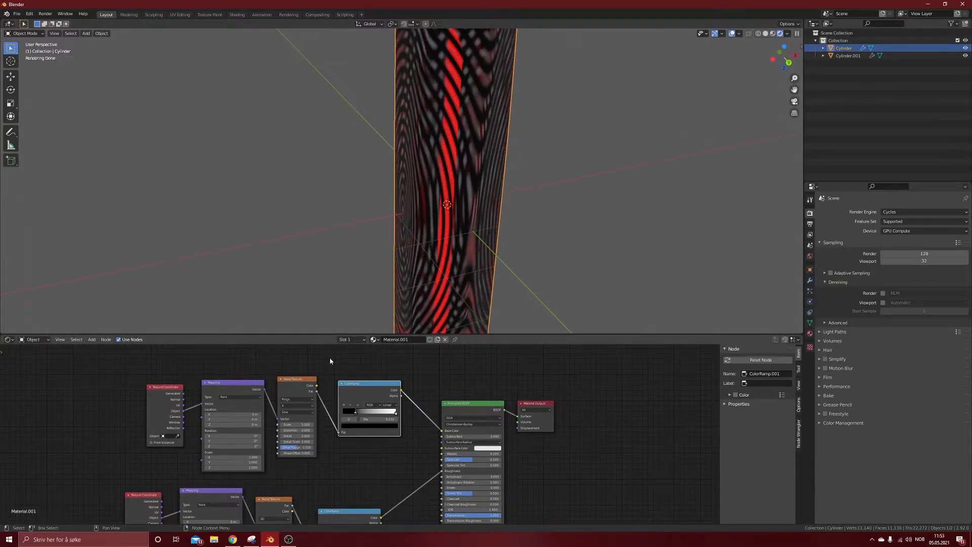
{"action": "left_click_drag", "start_coordinate": [329, 357], "coordinate": [295, 408]}
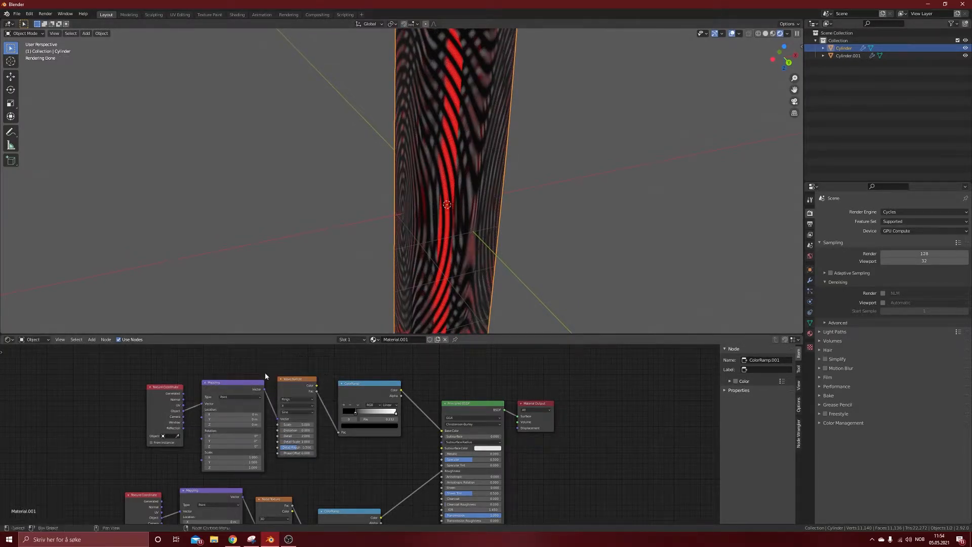
- Move the Wave Texture's Texture Coordinate and Mapping nodes farther away to leave a gap before the Wave Texture
{"action": "left_click_drag", "start_coordinate": [270, 358], "coordinate": [125, 485]}
{"action": "left_click_drag", "start_coordinate": [225, 385], "coordinate": [152, 370]}
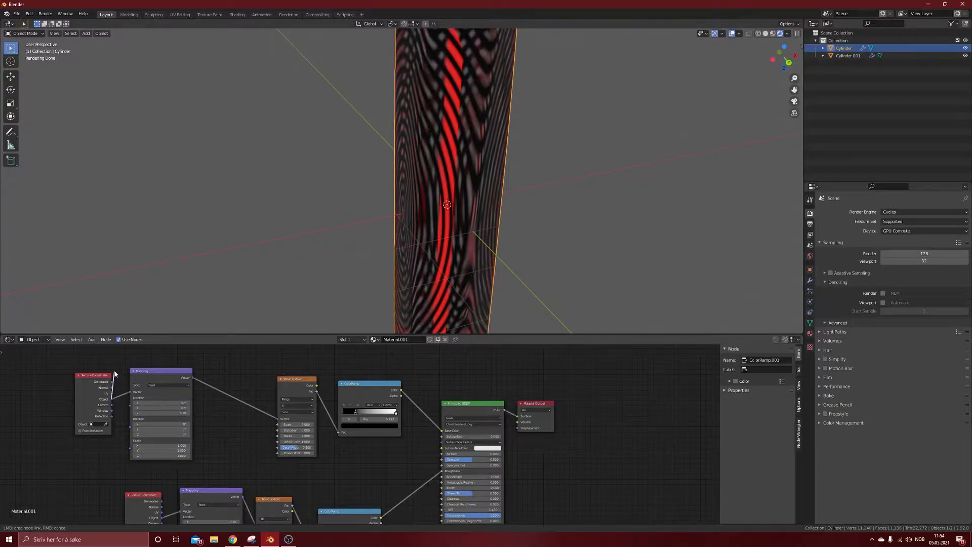
{"action": "left_click_drag", "start_coordinate": [115, 374], "coordinate": [130, 391]}
- Insert a Noise Texture between the Mapping and Wave Texture nodes and connect the Texture Coordinate's Object output to its Scale
{"action": "key", "text": "shift+a"}
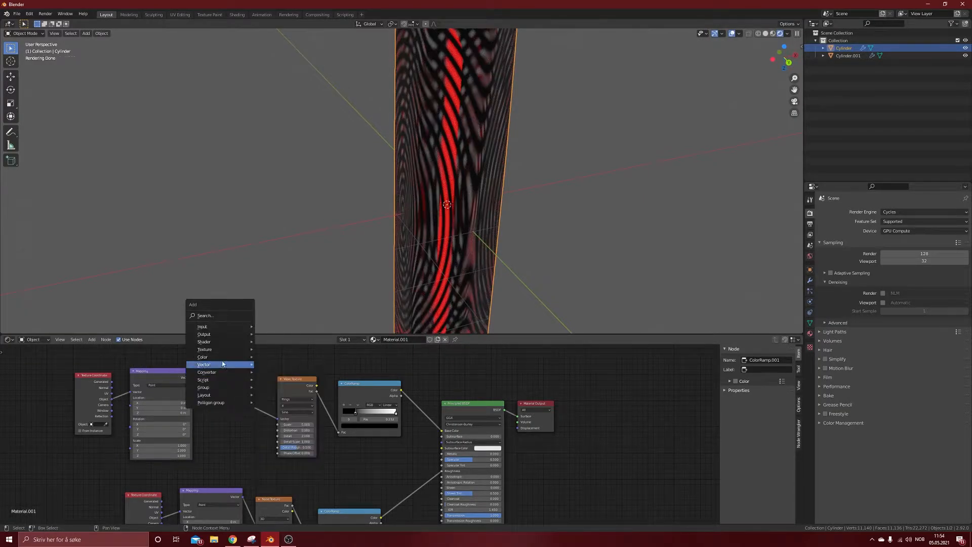
{"action": "mouse_move", "coordinate": [219, 348]}
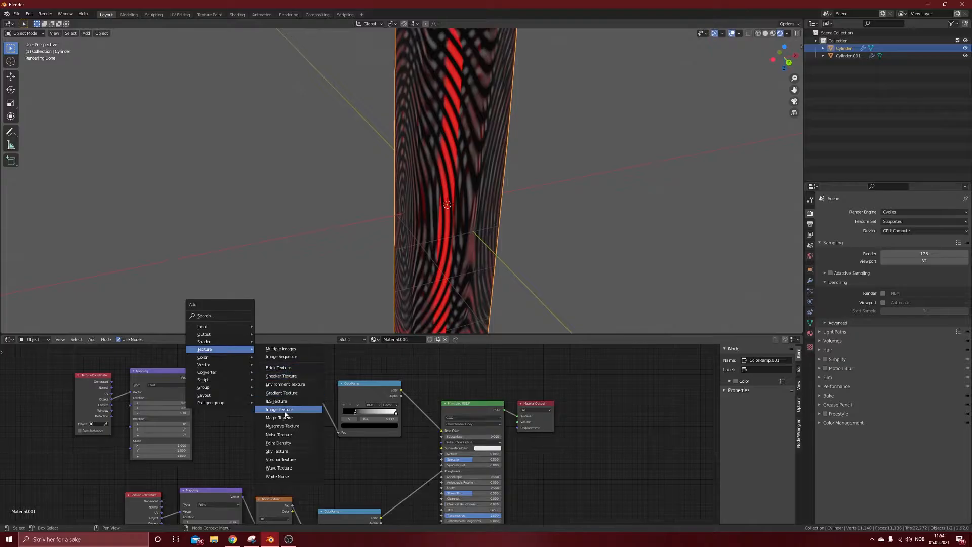
{"action": "left_click", "coordinate": [286, 436]}
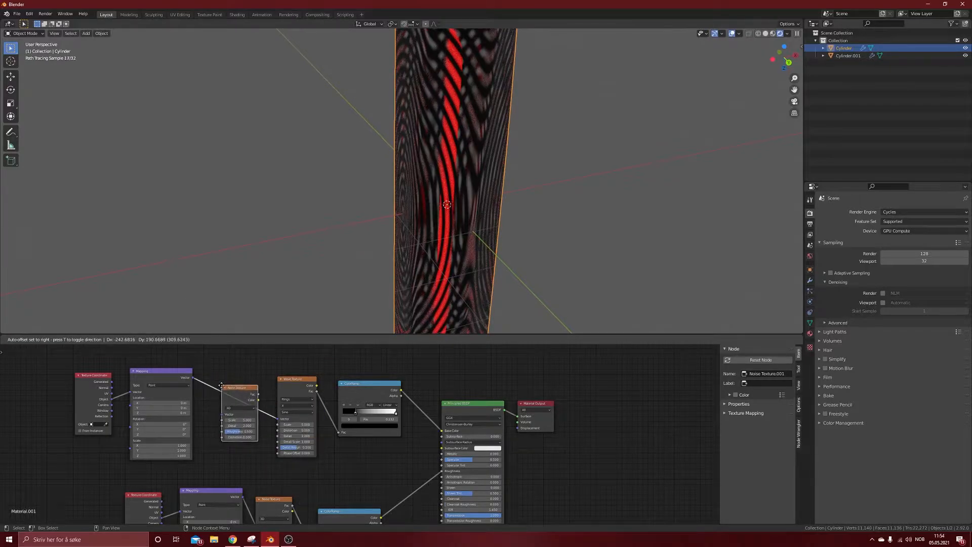
{"action": "left_click", "coordinate": [214, 379]}
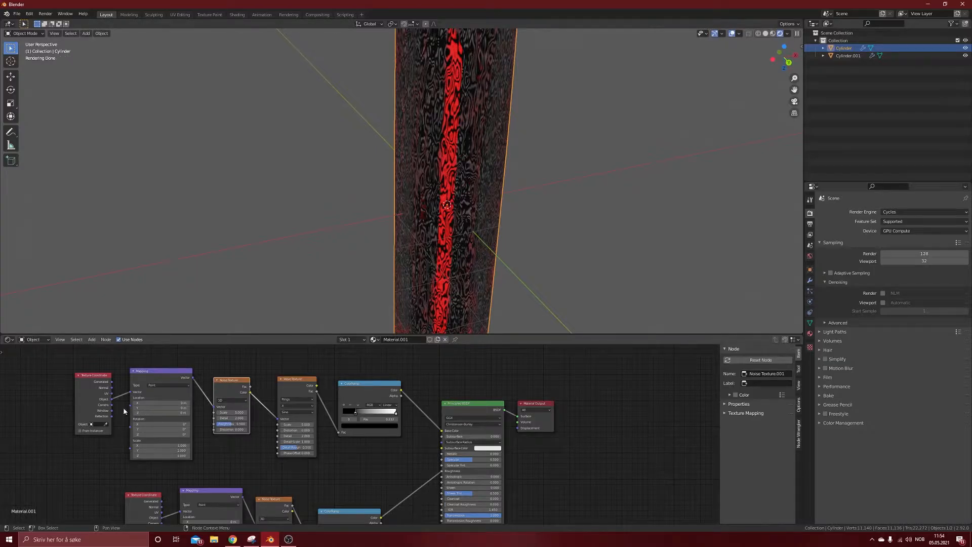
{"action": "left_click_drag", "start_coordinate": [112, 401], "coordinate": [213, 412]}
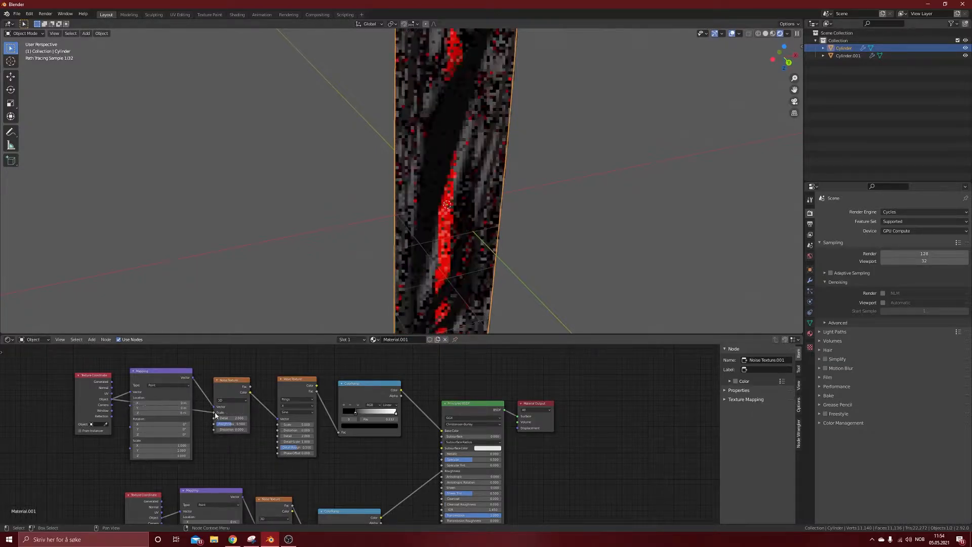
{"action": "mouse_move", "coordinate": [415, 251]}
{"action": "middle_mouse_down"}
{"action": "mouse_move", "coordinate": [399, 224]}
{"action": "mouse_move", "coordinate": [321, 184]}
{"action": "mouse_move", "coordinate": [366, 252]}
{"action": "middle_mouse_up"}
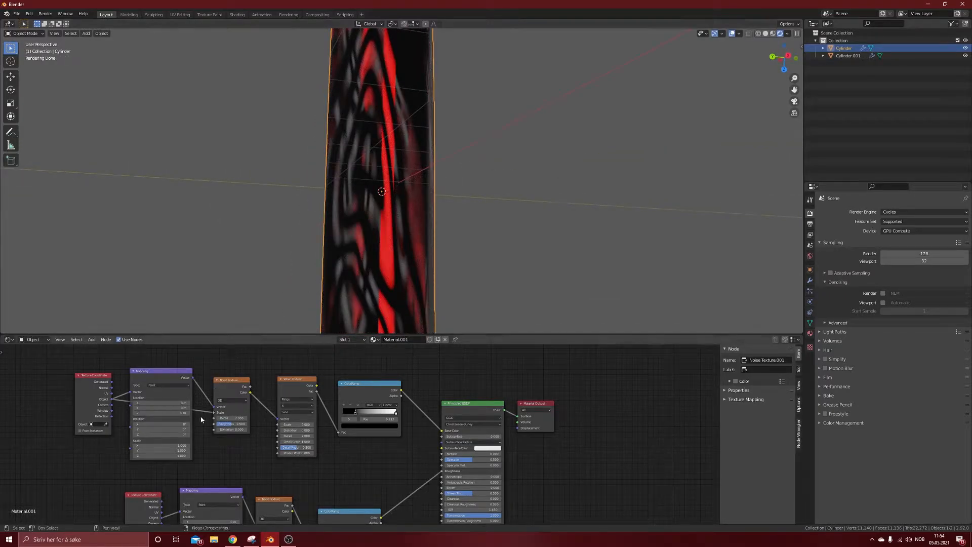
- Rotate the wave's Mapping about X, set the Noise Texture's Detail to 16 and Roughness to 0, and the Wave Texture's Scale to 24
{"action": "mouse_move", "coordinate": [160, 425]}
{"action": "left_mouse_down"}
{"action": "mouse_move", "coordinate": [273, 417]}
{"action": "mouse_move", "coordinate": [337, 425]}
{"action": "left_mouse_up"}
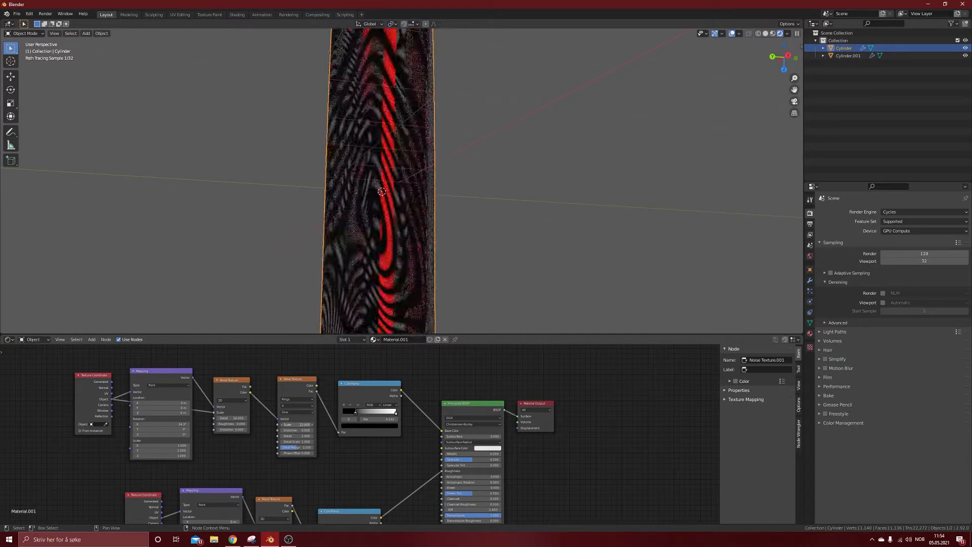
{"action": "mouse_move", "coordinate": [253, 216]}
{"action": "middle_mouse_down"}
{"action": "mouse_move", "coordinate": [327, 233]}
{"action": "mouse_move", "coordinate": [403, 223]}
{"action": "mouse_move", "coordinate": [330, 221]}
{"action": "mouse_move", "coordinate": [371, 223]}
{"action": "mouse_move", "coordinate": [364, 233]}
{"action": "mouse_move", "coordinate": [358, 241]}
{"action": "mouse_move", "coordinate": [428, 97]}
{"action": "middle_mouse_up"}
{"action": "scroll", "coordinate": [403, 224], "scroll_direction": "down", "scroll_amount": 5}
{"action": "scroll", "coordinate": [334, 220], "scroll_direction": "up", "scroll_amount": 5}
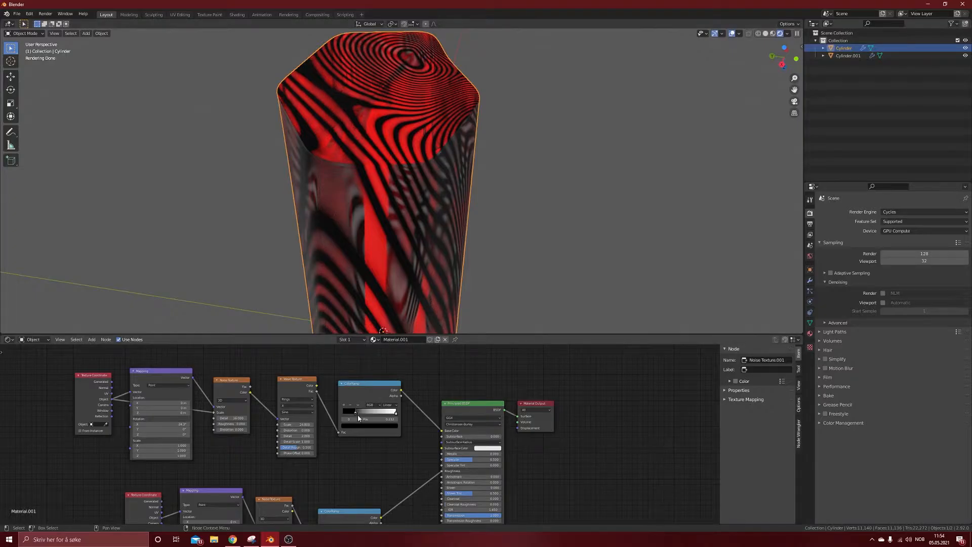
- Bring the wave ColorRamp's black and white stops close together near the middle to give hard-edged stripes
{"action": "mouse_move", "coordinate": [357, 413]}
{"action": "left_mouse_down"}
{"action": "mouse_move", "coordinate": [381, 413]}
{"action": "mouse_move", "coordinate": [367, 413]}
{"action": "left_mouse_up"}
{"action": "mouse_move", "coordinate": [344, 242]}
{"action": "middle_mouse_down"}
{"action": "mouse_move", "coordinate": [310, 200]}
{"action": "mouse_move", "coordinate": [334, 208]}
{"action": "middle_mouse_up"}
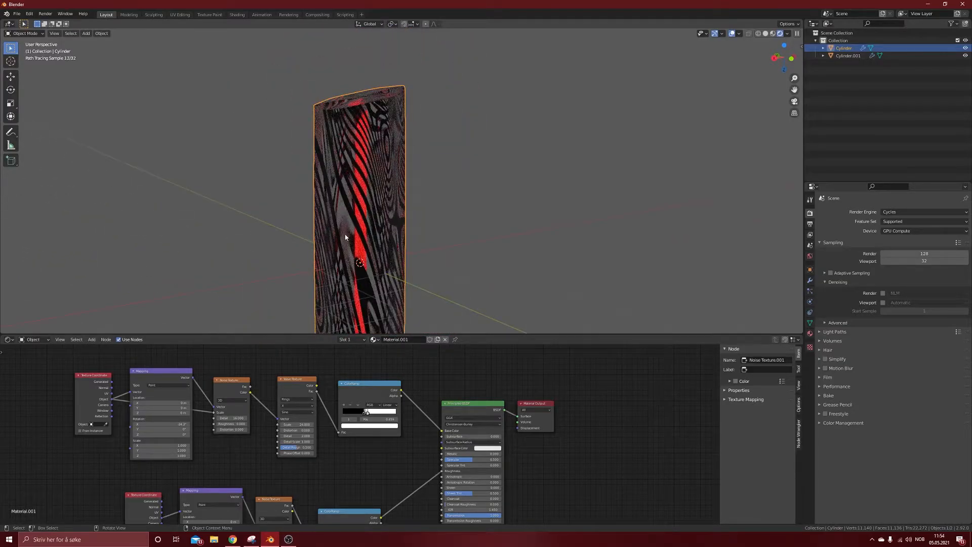
{"action": "scroll", "coordinate": [342, 238], "scroll_direction": "up", "scroll_amount": 5}
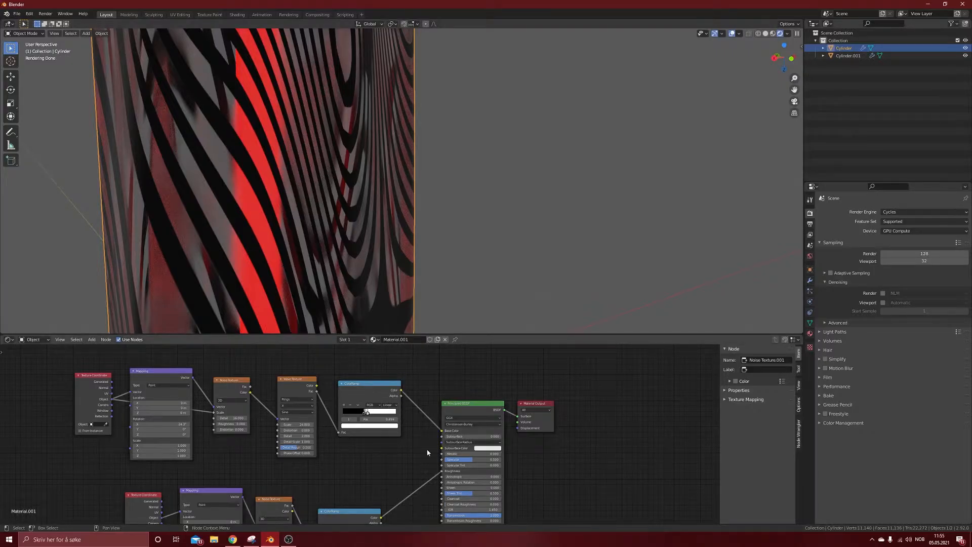
- Move the whole roughness noise chain, from Texture Coordinate through ColorRamp, farther from the Principled BSDF
{"action": "scroll", "coordinate": [355, 454], "scroll_direction": "down", "scroll_amount": 2}
{"action": "middle_click_drag", "start_coordinate": [380, 462], "coordinate": [439, 373]}
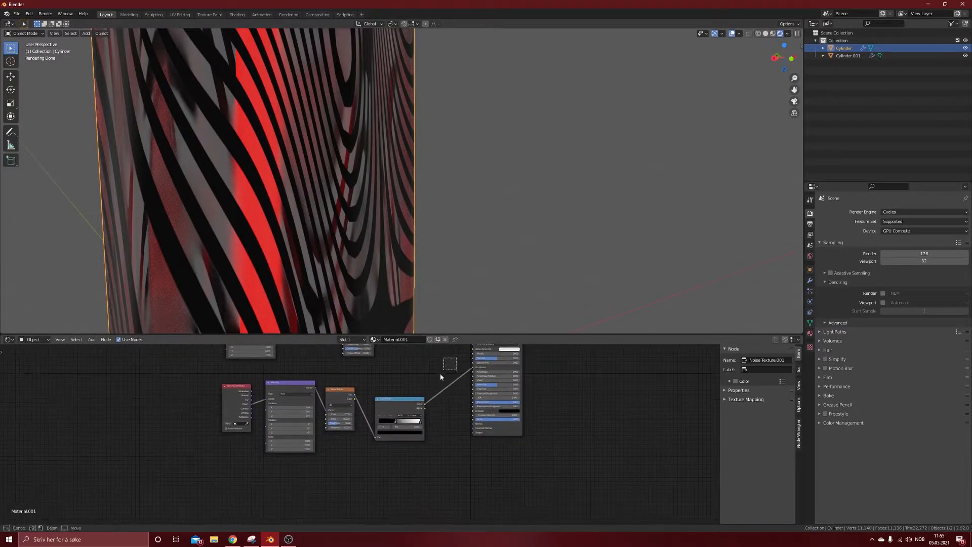
{"action": "left_click_drag", "start_coordinate": [457, 358], "coordinate": [203, 470]}
{"action": "left_click_drag", "start_coordinate": [452, 359], "coordinate": [172, 513]}
{"action": "left_click_drag", "start_coordinate": [444, 374], "coordinate": [157, 493]}
{"action": "left_click_drag", "start_coordinate": [290, 384], "coordinate": [205, 385]}
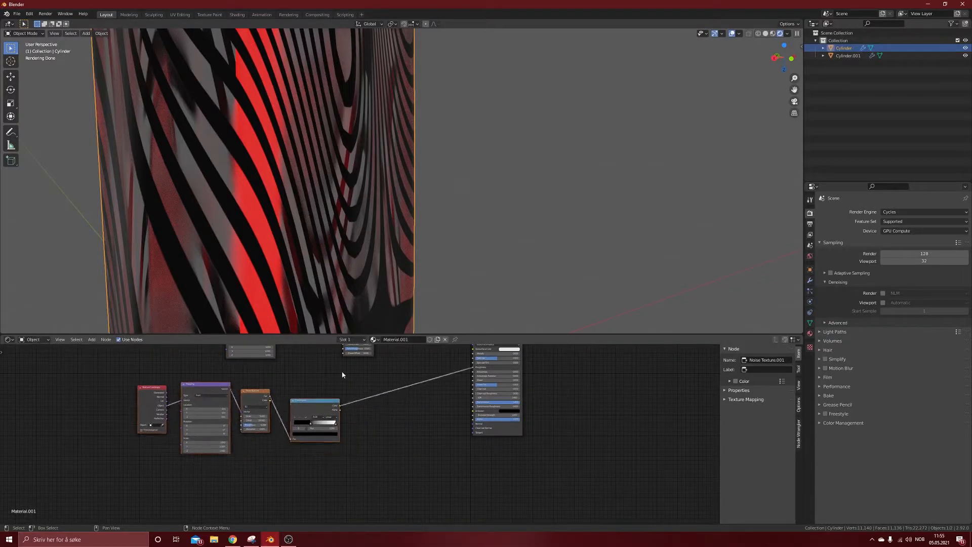
- Add a MixRGB node on the link between the noise ColorRamp and the Principled BSDF's Roughness input
{"action": "key", "text": "shift+a"}
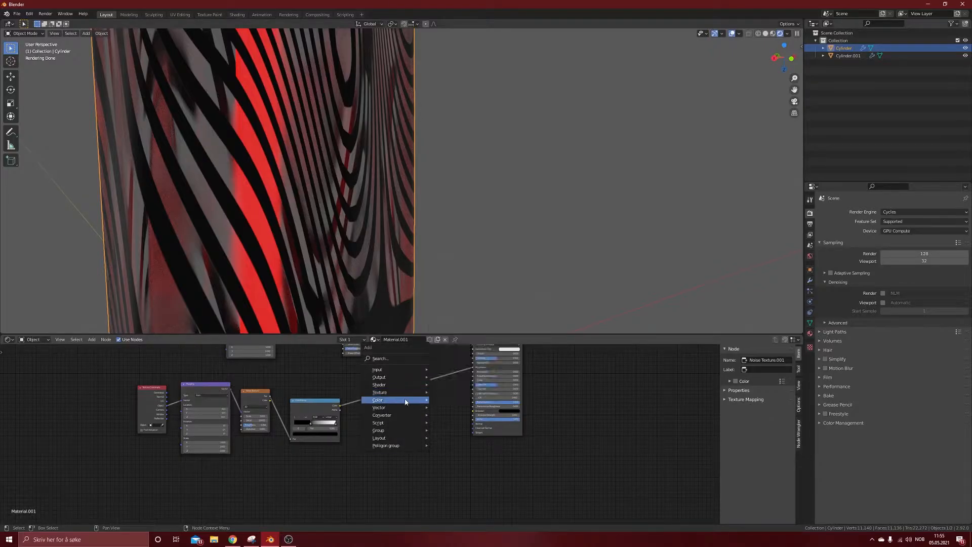
{"action": "mouse_move", "coordinate": [396, 405]}
{"action": "left_click", "coordinate": [452, 445]}
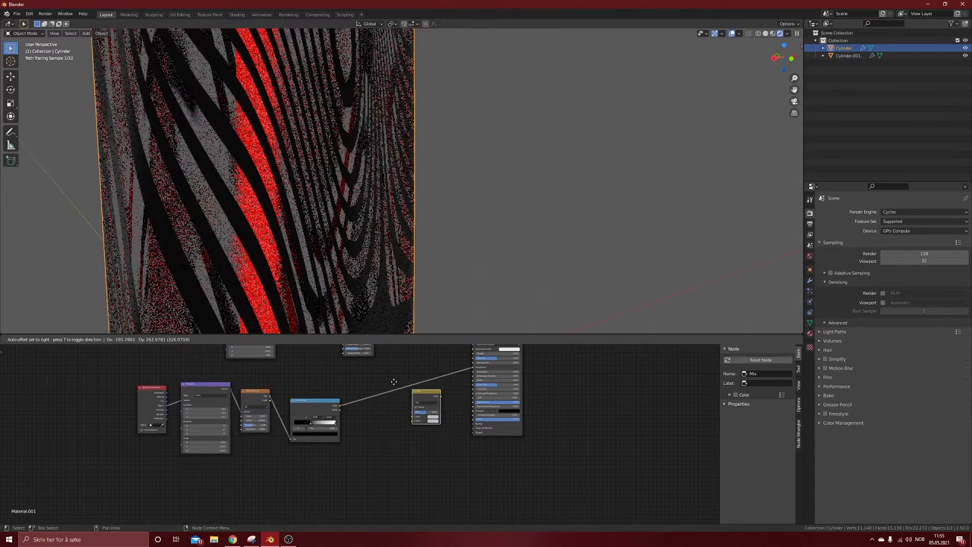
{"action": "left_click", "coordinate": [403, 406]}
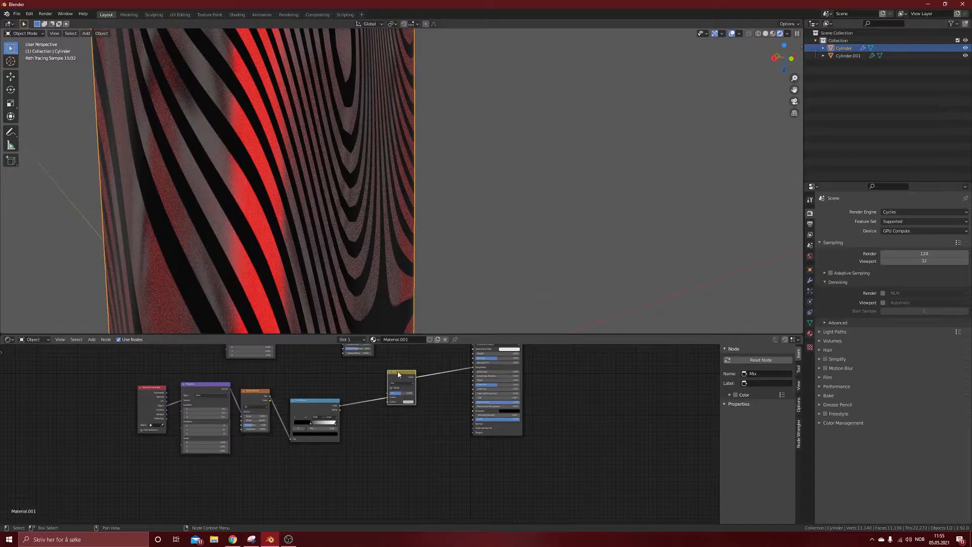
- Connect the wave ColorRamp's Color output to the Mix node's Color2 input
{"action": "middle_click_drag", "start_coordinate": [389, 369], "coordinate": [332, 419]}
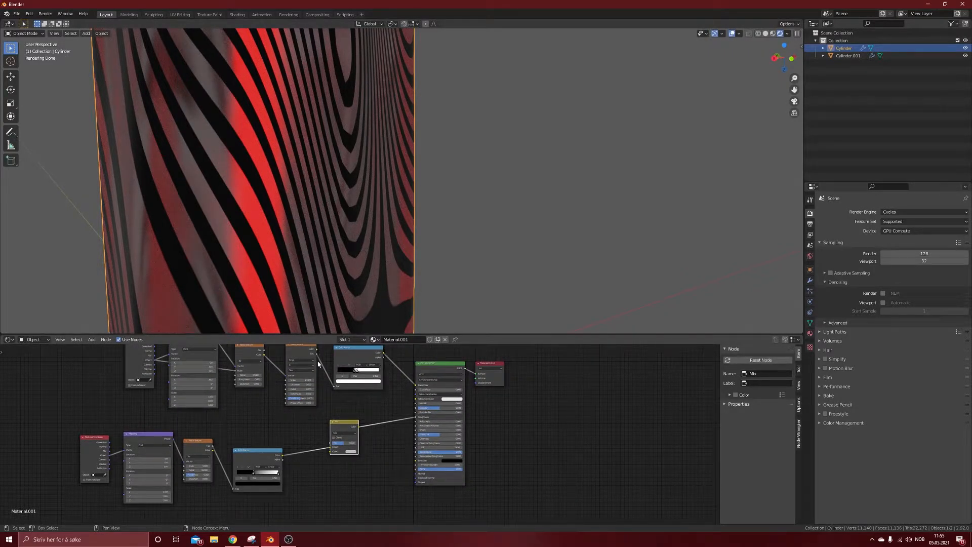
{"action": "middle_click_drag", "start_coordinate": [318, 363], "coordinate": [268, 381]}
{"action": "left_click_drag", "start_coordinate": [334, 370], "coordinate": [281, 469]}
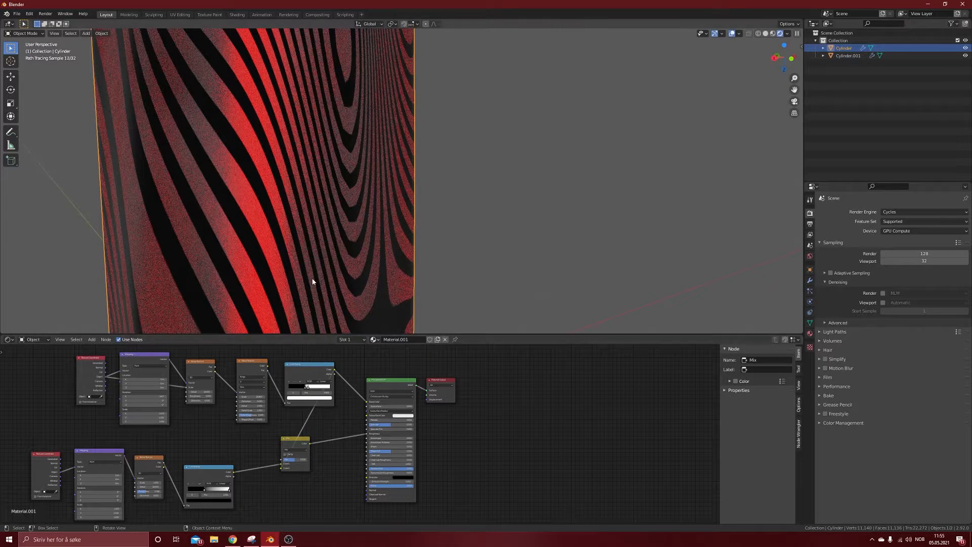
- Set the Mix node's blend mode to Multiply and check the stripes on the crystal from several angles
{"action": "left_click", "coordinate": [296, 451]}
{"action": "left_click", "coordinate": [296, 438]}
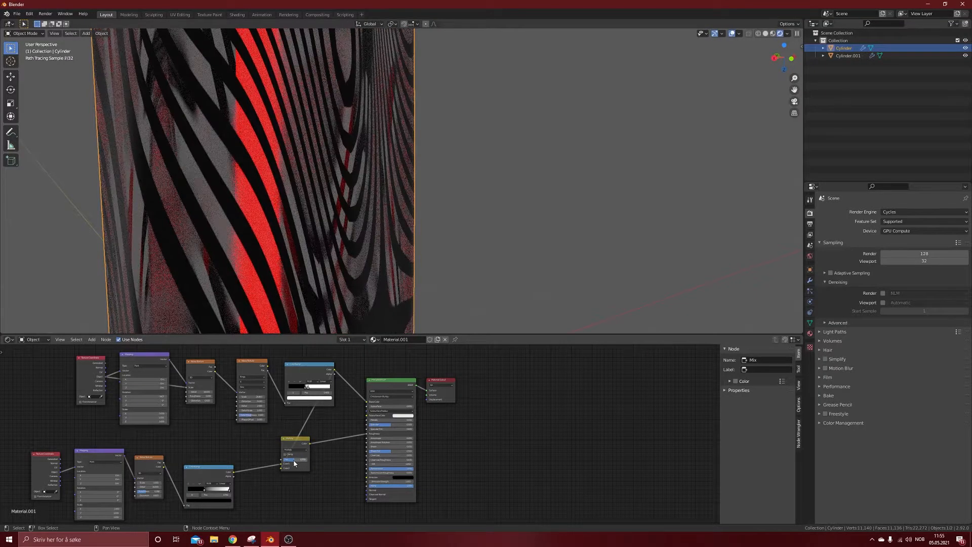
{"action": "mouse_move", "coordinate": [296, 460]}
{"action": "left_mouse_down"}
{"action": "mouse_move", "coordinate": [320, 460]}
{"action": "mouse_move", "coordinate": [296, 460]}
{"action": "left_mouse_up"}
{"action": "middle_click_drag", "start_coordinate": [191, 214], "coordinate": [339, 176]}
{"action": "scroll", "coordinate": [276, 189], "scroll_direction": "up", "scroll_amount": 5}
{"action": "scroll", "coordinate": [332, 164], "scroll_direction": "down", "scroll_amount": 5}
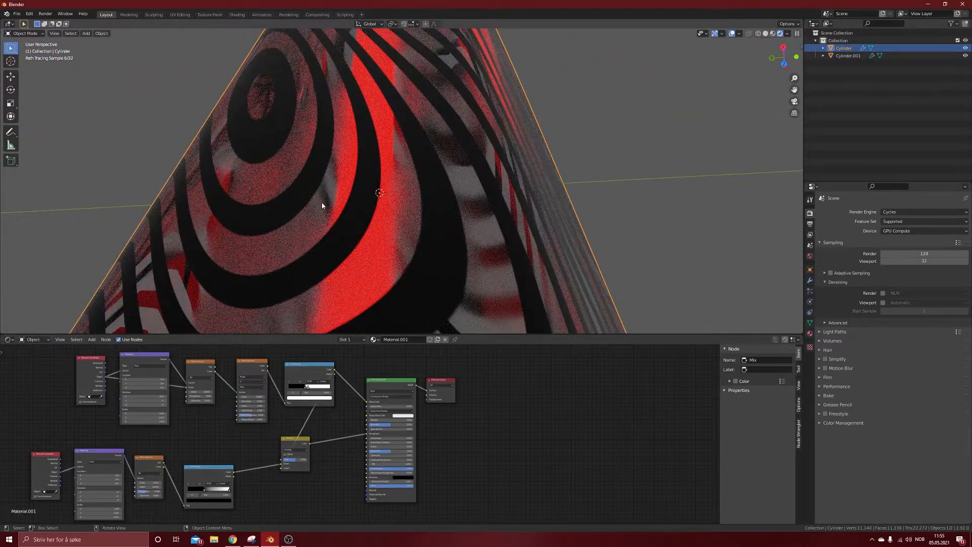
{"action": "scroll", "coordinate": [349, 228], "scroll_direction": "up", "scroll_amount": 2}
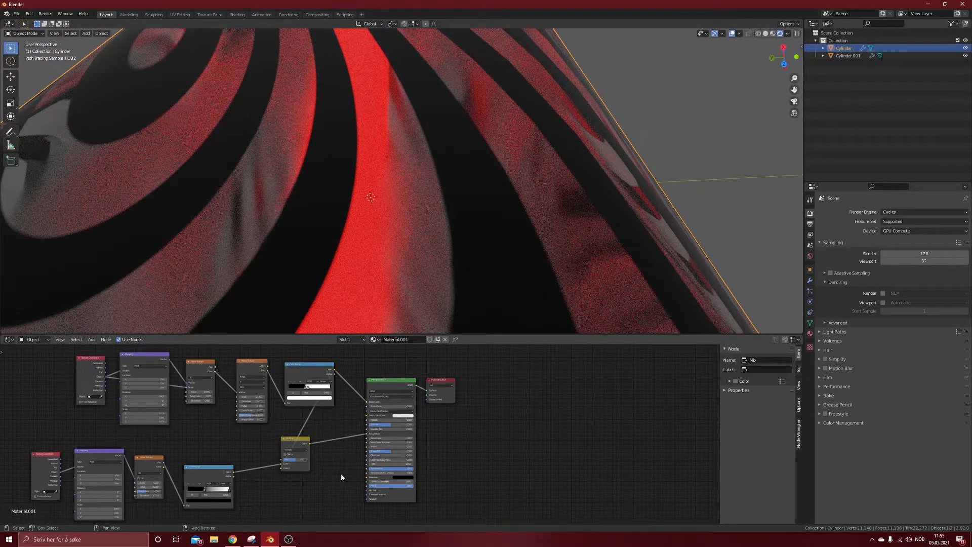
{"action": "key", "text": "shift+a"}
{"action": "mouse_move", "coordinate": [338, 476]}
{"action": "mouse_move", "coordinate": [320, 491]}
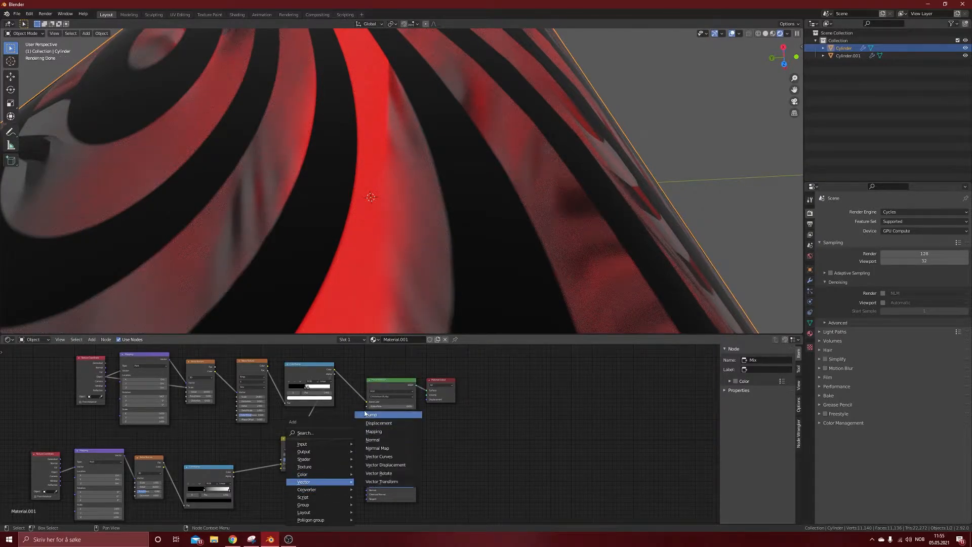
{"action": "left_click", "coordinate": [371, 415]}
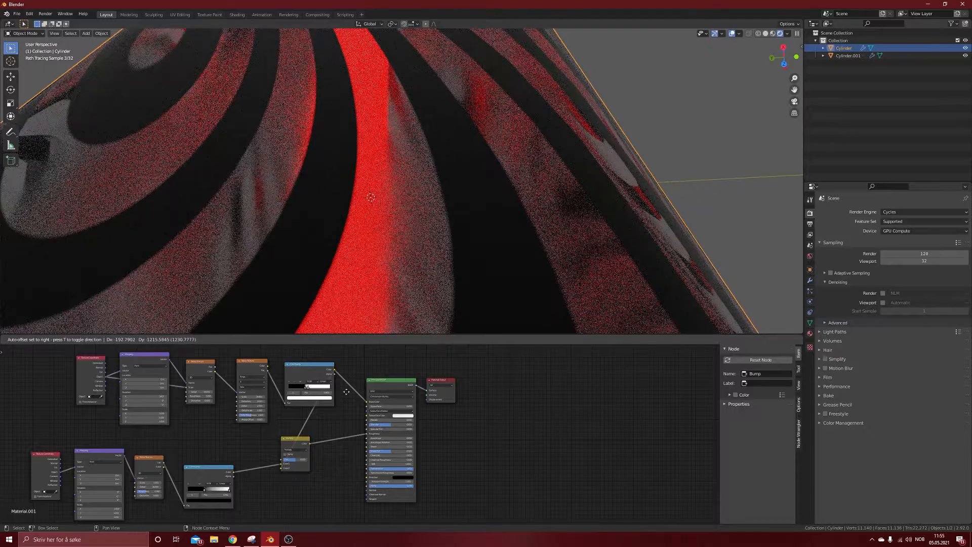
{"action": "right_click", "coordinate": [342, 430]}
- Add a Bump node in the free space below the Multiply node
{"action": "scroll", "coordinate": [353, 432], "scroll_direction": "down", "scroll_amount": 6}
{"action": "middle_click_drag", "start_coordinate": [349, 436], "coordinate": [355, 400]}
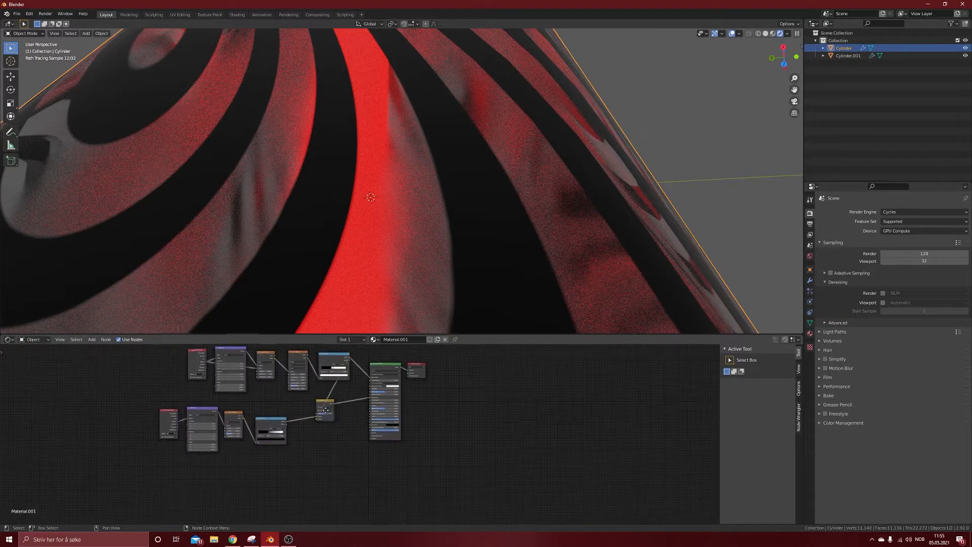
{"action": "key", "text": "shift+a"}
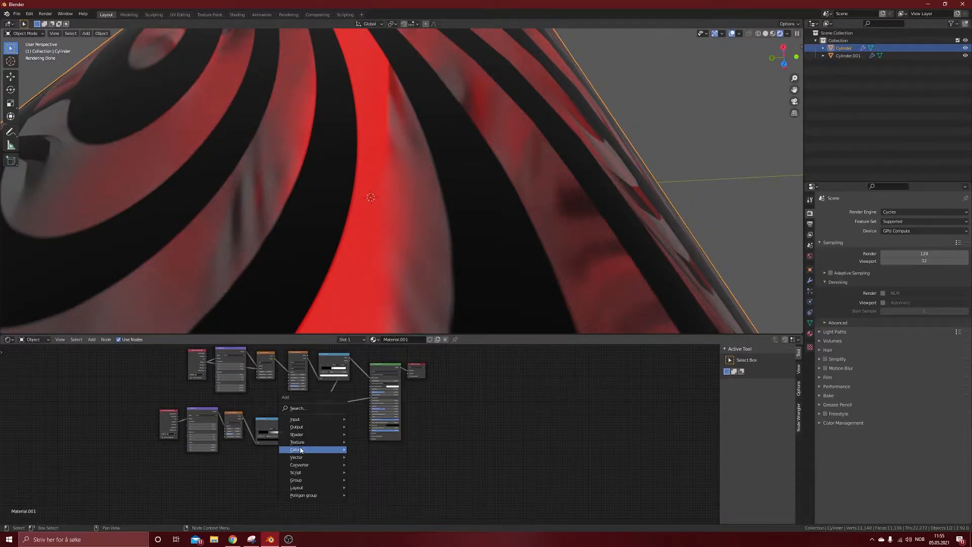
{"action": "left_click", "coordinate": [370, 391]}
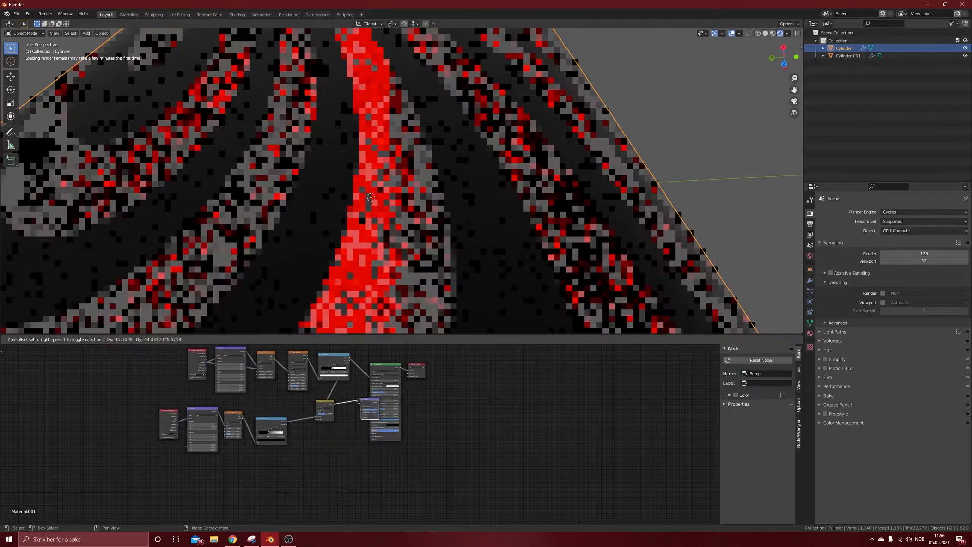
{"action": "left_click", "coordinate": [328, 447]}
{"action": "scroll", "coordinate": [282, 422], "scroll_direction": "up", "scroll_amount": 2}
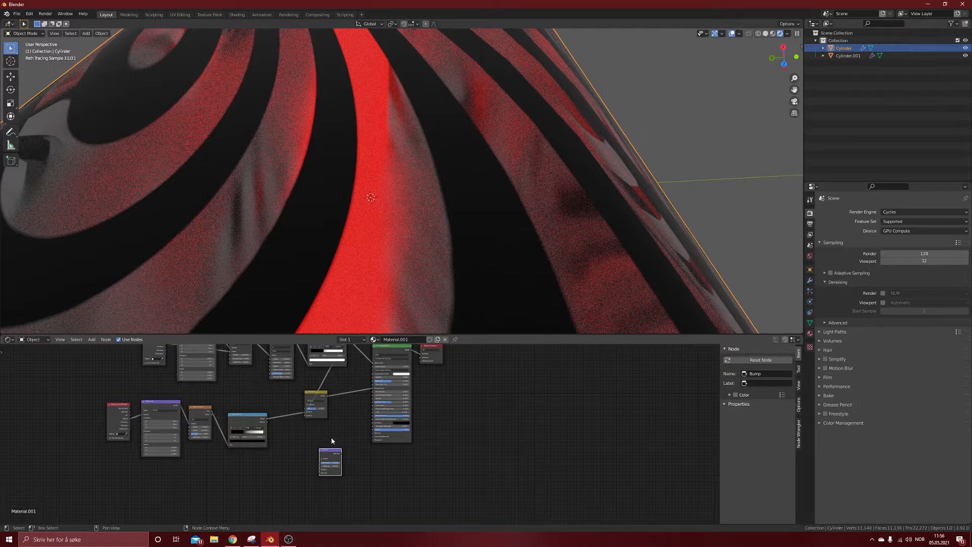
{"action": "middle_click_drag", "start_coordinate": [331, 441], "coordinate": [295, 482]}
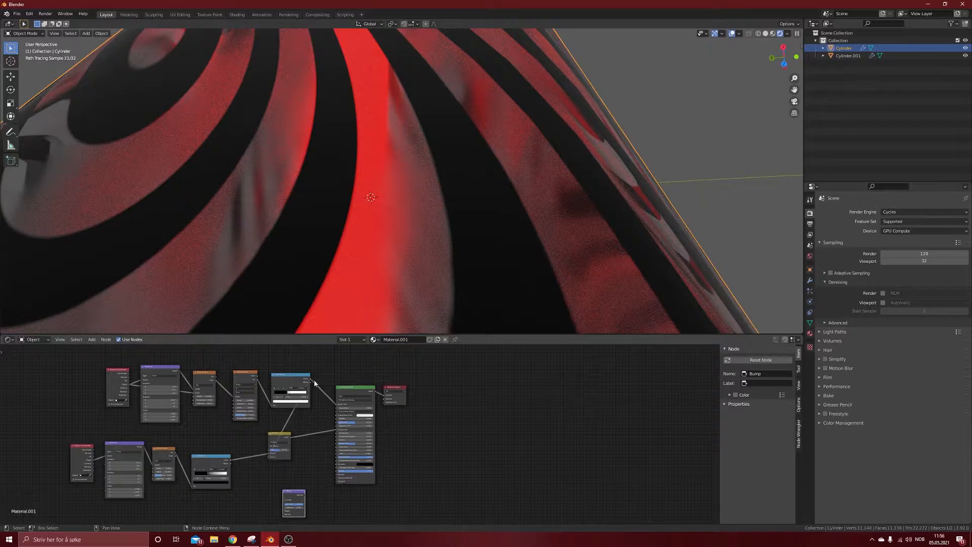
- Connect the wave ColorRamp's Color output to the Bump's Height and the Bump's Normal output to the Principled BSDF's Normal
{"action": "left_click_drag", "start_coordinate": [309, 378], "coordinate": [294, 494]}
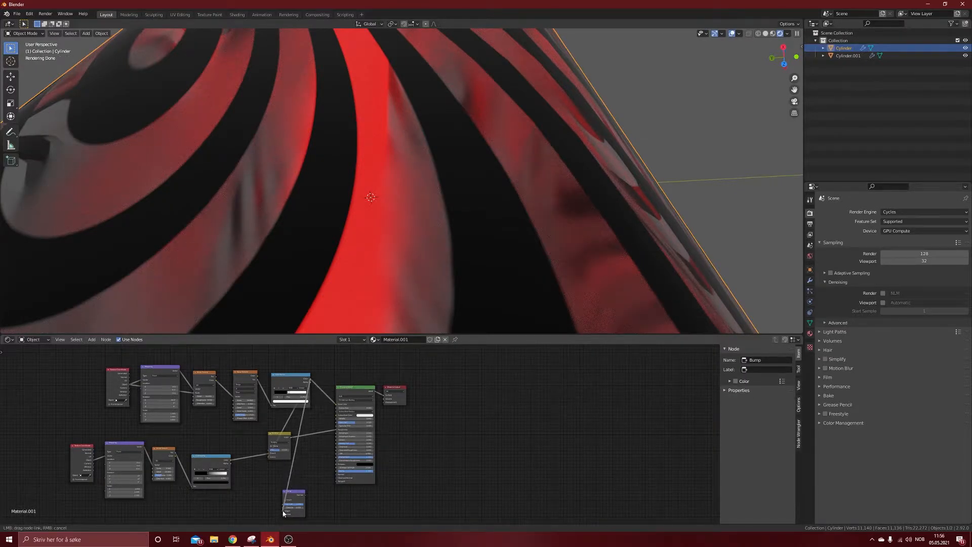
{"action": "left_click_drag", "start_coordinate": [283, 513], "coordinate": [284, 511]}
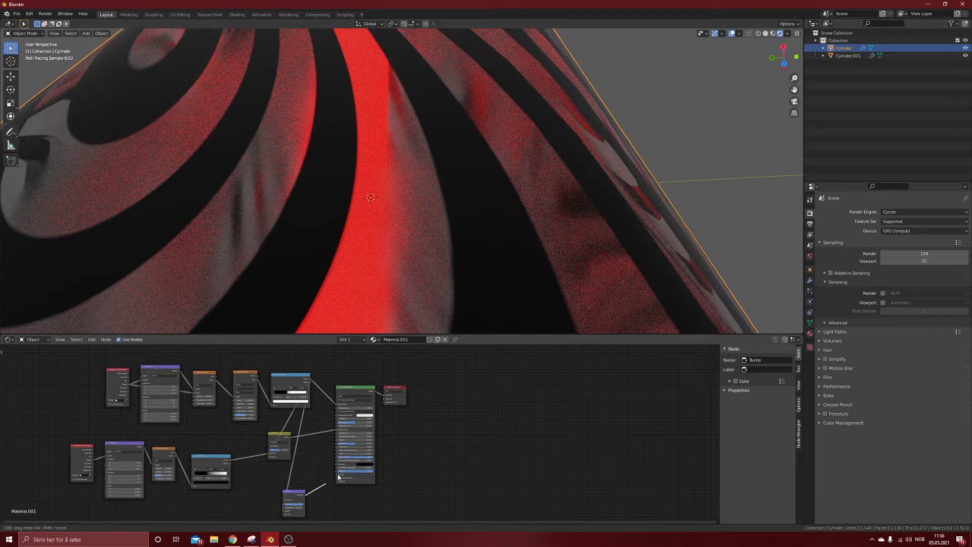
{"action": "left_click_drag", "start_coordinate": [335, 475], "coordinate": [337, 473]}
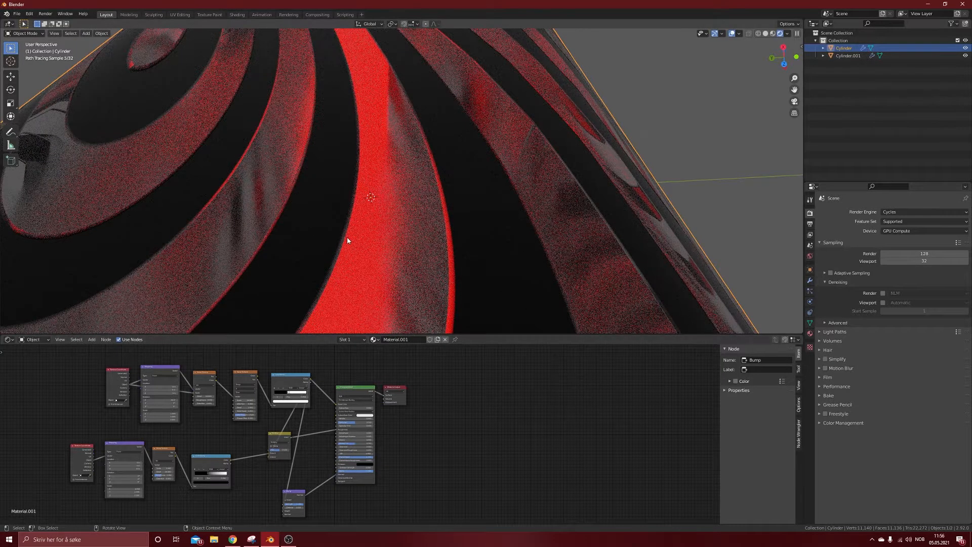
{"action": "scroll", "coordinate": [347, 237], "scroll_direction": "down", "scroll_amount": 4}
{"action": "middle_click_drag", "start_coordinate": [345, 239], "coordinate": [314, 242]}
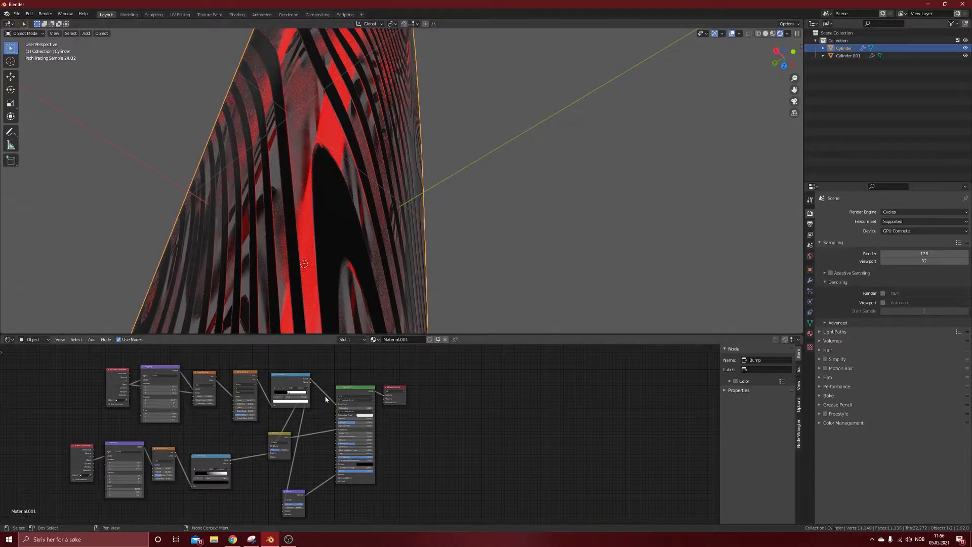
- Move the Bump node closer to the Principled BSDF, lower its Strength, and check the whole crystal deselected
{"action": "left_click", "coordinate": [298, 495]}
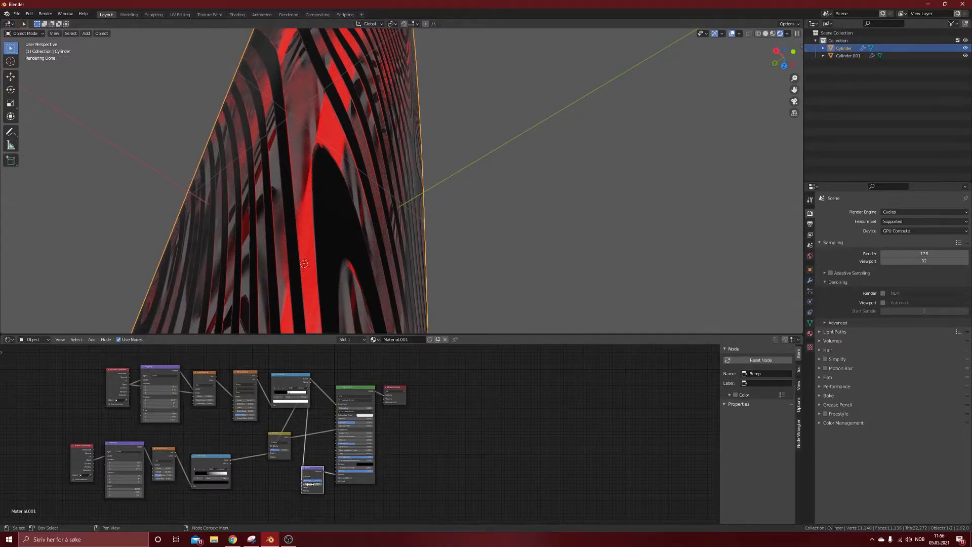
{"action": "scroll", "coordinate": [299, 498], "scroll_direction": "up", "scroll_amount": 2}
{"action": "left_click_drag", "start_coordinate": [292, 509], "coordinate": [282, 510]}
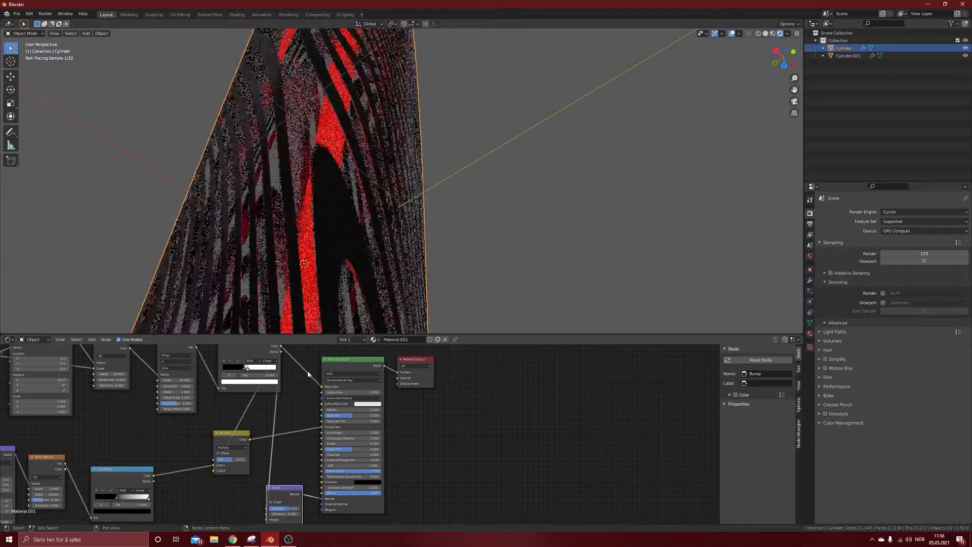
{"action": "middle_click_drag", "start_coordinate": [326, 212], "coordinate": [526, 247]}
{"action": "scroll", "coordinate": [357, 247], "scroll_direction": "down", "scroll_amount": 4}
{"action": "left_click", "coordinate": [525, 277]}
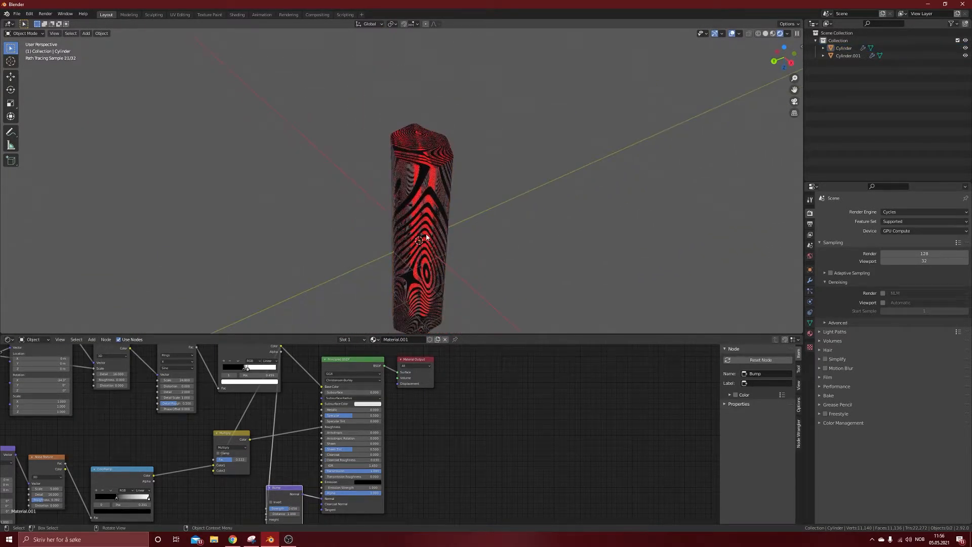
- Lower the Emission Strength of the inner core's material and check the glow through the crystal from several angles
{"action": "left_click", "coordinate": [422, 140]}
{"action": "middle_click_drag", "start_coordinate": [423, 142], "coordinate": [332, 202]}
{"action": "scroll", "coordinate": [475, 211], "scroll_direction": "up", "scroll_amount": 5}
{"action": "left_click", "coordinate": [342, 172]}
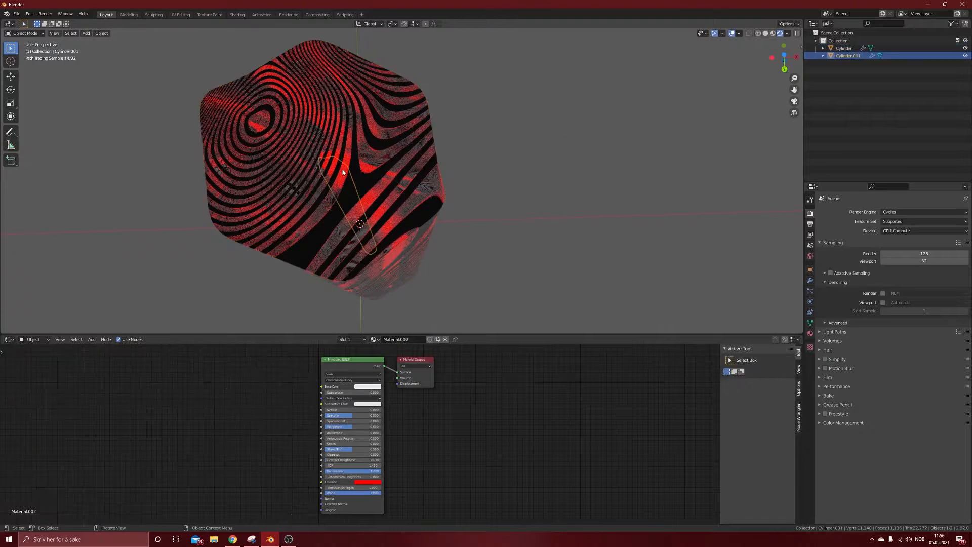
{"action": "left_click_drag", "start_coordinate": [367, 487], "coordinate": [351, 487]}
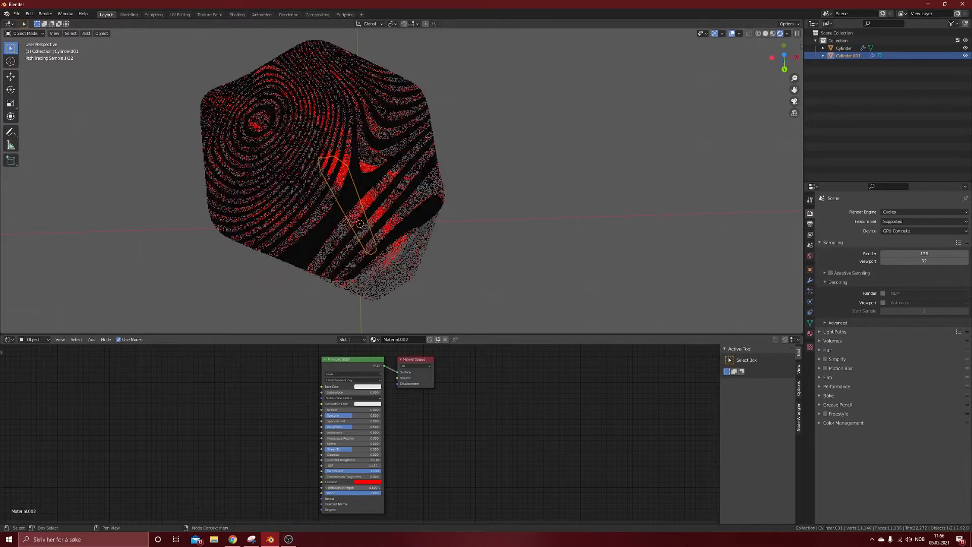
{"action": "middle_click_drag", "start_coordinate": [366, 288], "coordinate": [355, 222]}
{"action": "scroll", "coordinate": [356, 222], "scroll_direction": "down", "scroll_amount": 3}
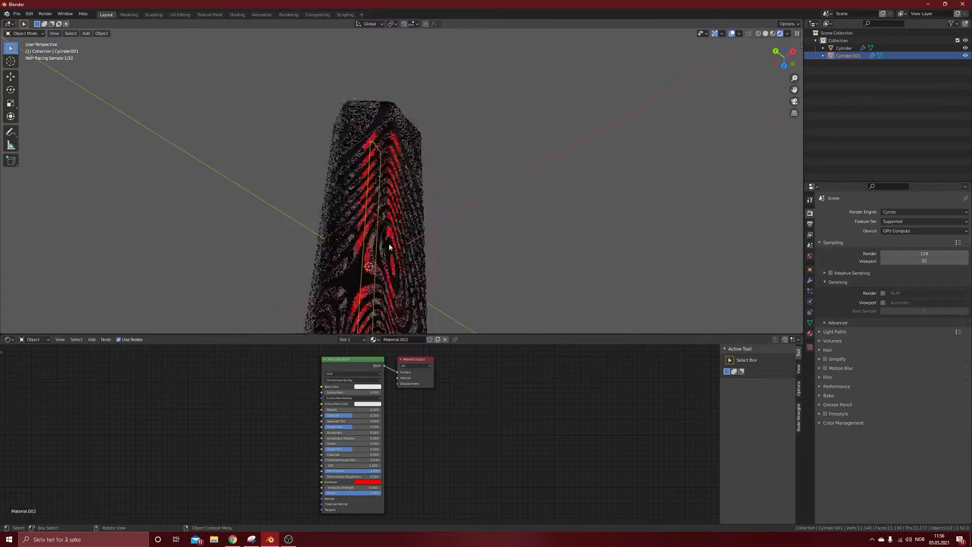
{"action": "left_click", "coordinate": [475, 243]}
{"action": "middle_click_drag", "start_coordinate": [475, 244], "coordinate": [492, 276]}
{"action": "scroll", "coordinate": [444, 272], "scroll_direction": "down", "scroll_amount": 4}
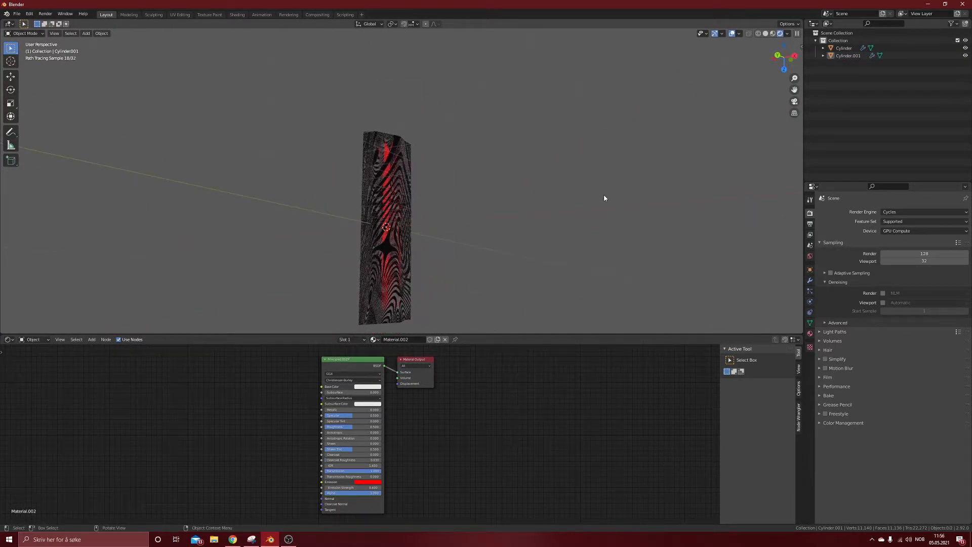
- Select the crystal and its inner core and rotate both 90° about the Y axis so they lie flat
{"action": "left_click", "coordinate": [408, 209]}
{"action": "left_click_drag", "start_coordinate": [458, 135], "coordinate": [266, 324]}
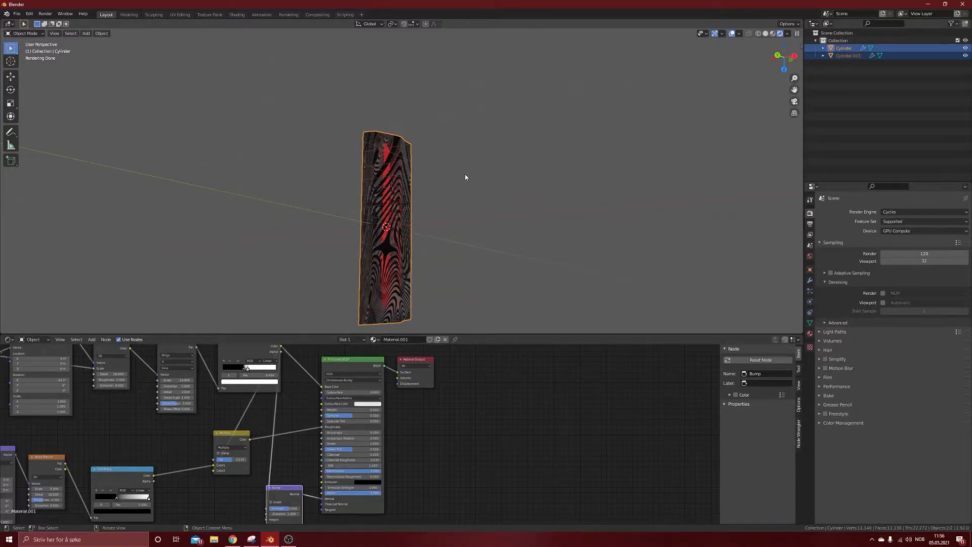
{"action": "key", "text": "r"}
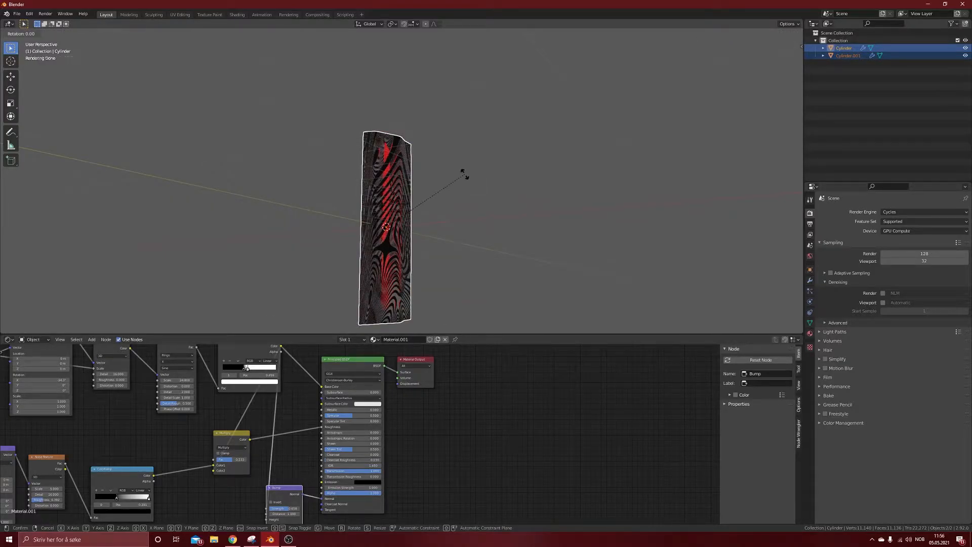
{"action": "key", "text": "y"}
{"action": "key", "text": "9"}
{"action": "key", "text": "0"}
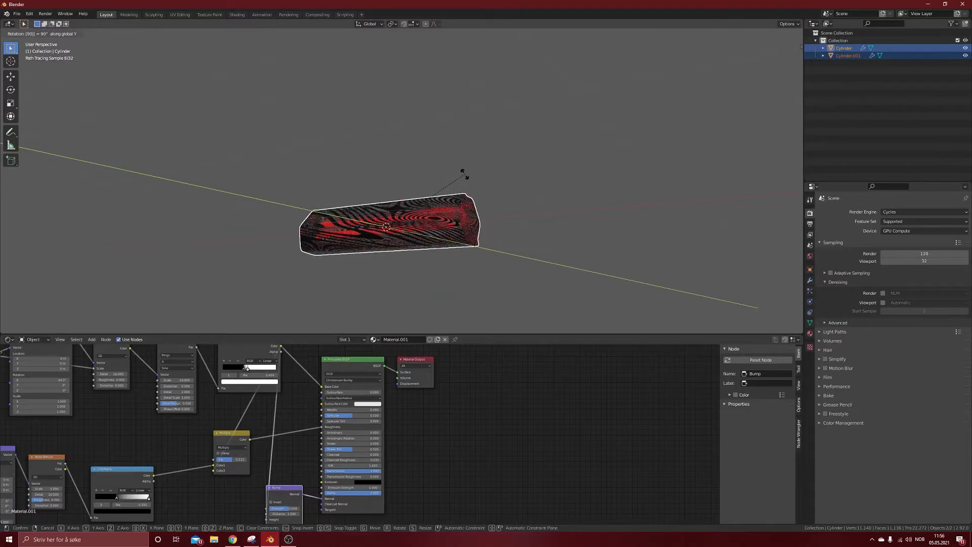
{"action": "key", "text": "Return"}
- Raise the crystal and core about 0.97 m along Z in the back view, then deselect them
{"action": "key", "text": "ctrl+KP_1"}
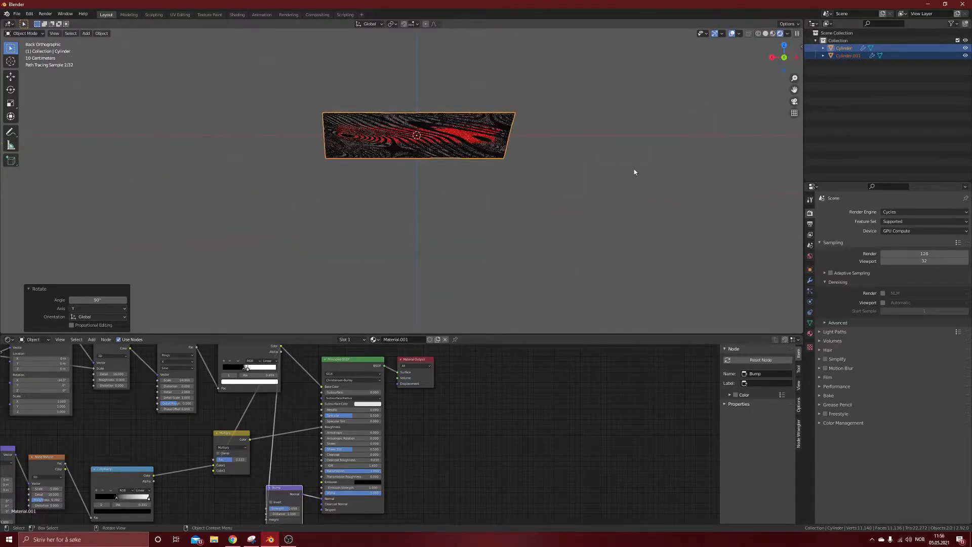
{"action": "key", "text": "g"}
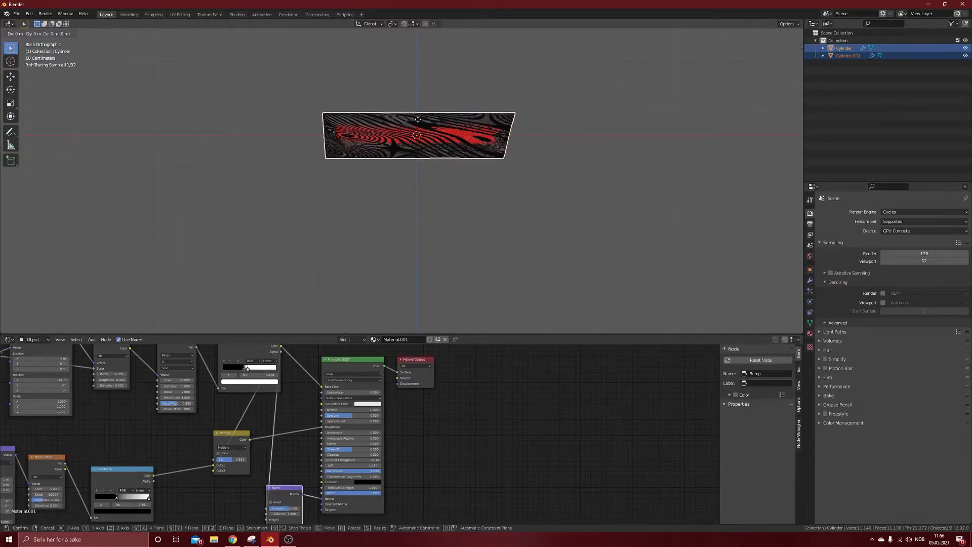
{"action": "key", "text": "z"}
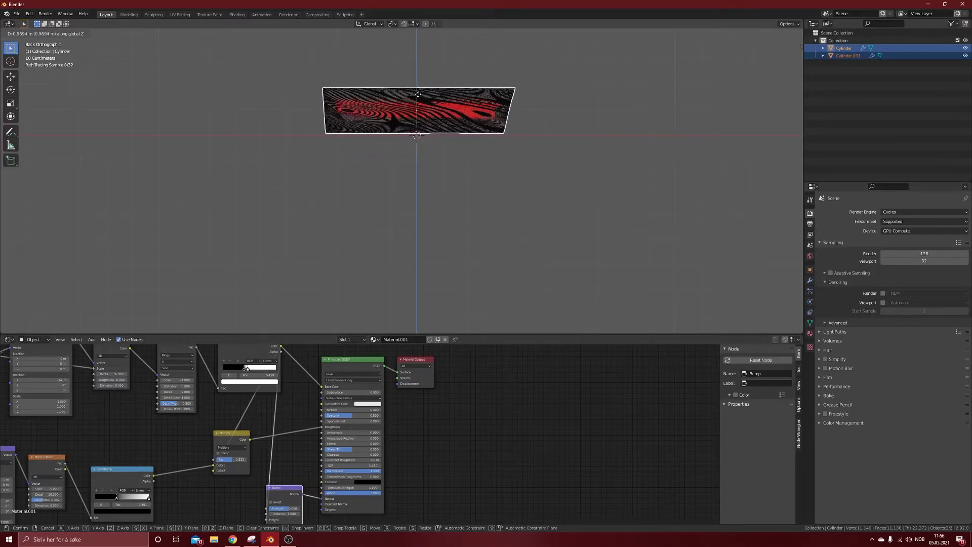
{"action": "left_click", "coordinate": [420, 94]}
{"action": "left_click", "coordinate": [430, 193]}
- Add a plane under the crystal and scale it up about 13.5 times as a ground surface
{"action": "mouse_move", "coordinate": [429, 193]}
{"action": "middle_mouse_down"}
{"action": "mouse_move", "coordinate": [415, 188]}
{"action": "mouse_move", "coordinate": [422, 183]}
{"action": "middle_mouse_up"}
{"action": "key", "text": "shift+a"}
{"action": "mouse_move", "coordinate": [428, 184]}
{"action": "left_click", "coordinate": [465, 184]}
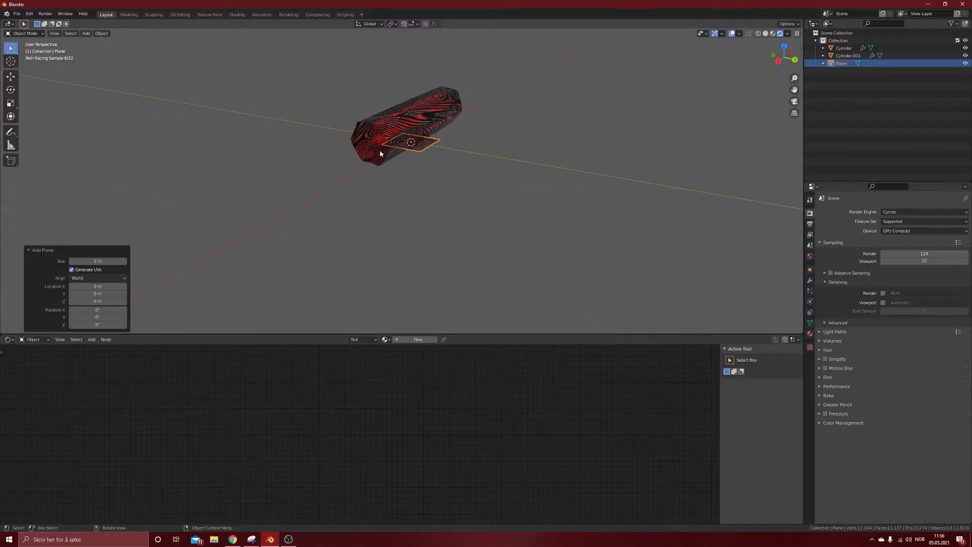
{"action": "key", "text": "s"}
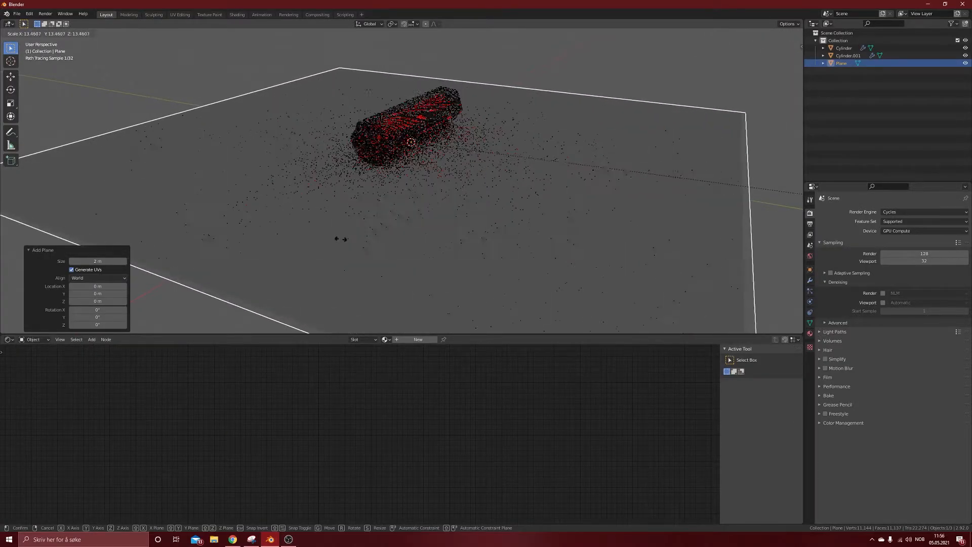
{"action": "left_click", "coordinate": [247, 178]}
- Create a new material for the ground plane and darken its Base Color to dark grey
{"action": "left_click", "coordinate": [418, 340]}
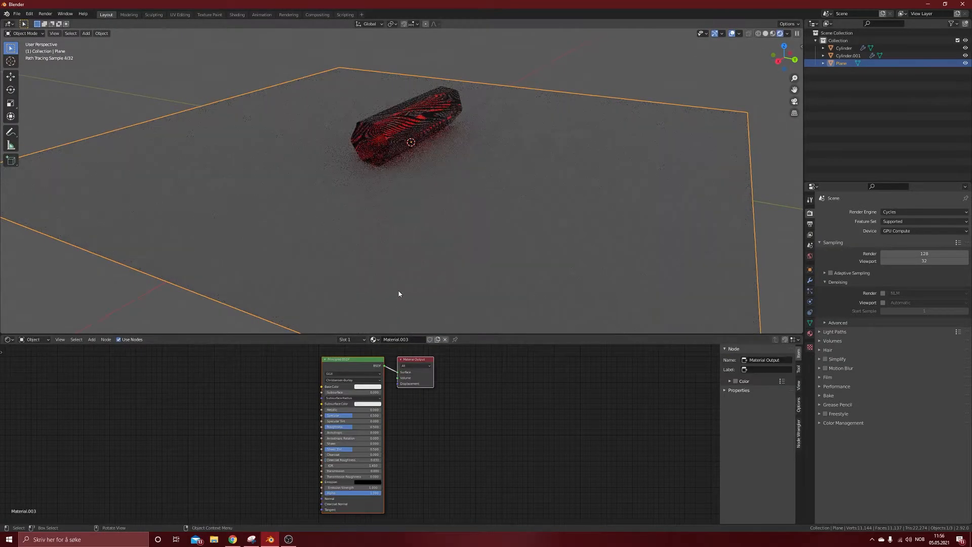
{"action": "left_click", "coordinate": [369, 387]}
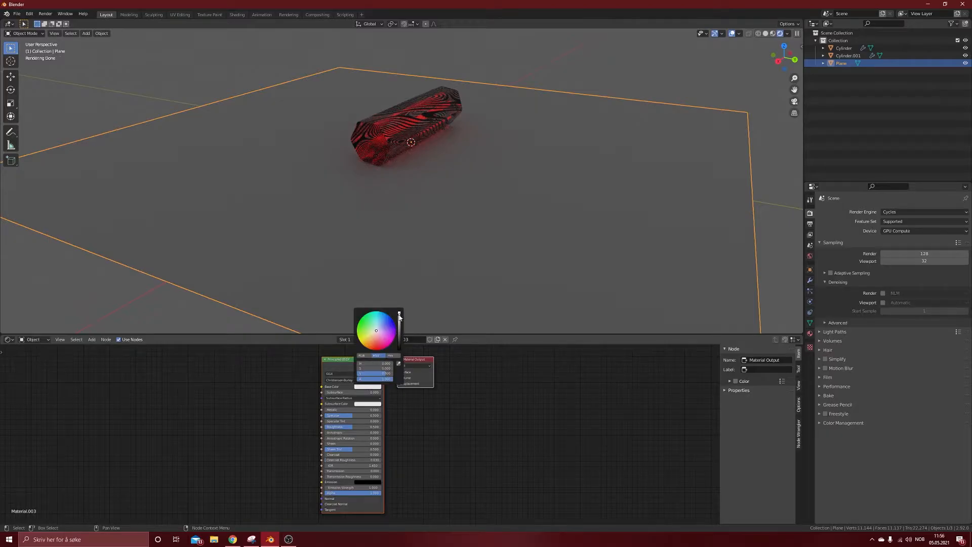
{"action": "left_click_drag", "start_coordinate": [399, 317], "coordinate": [399, 348]}
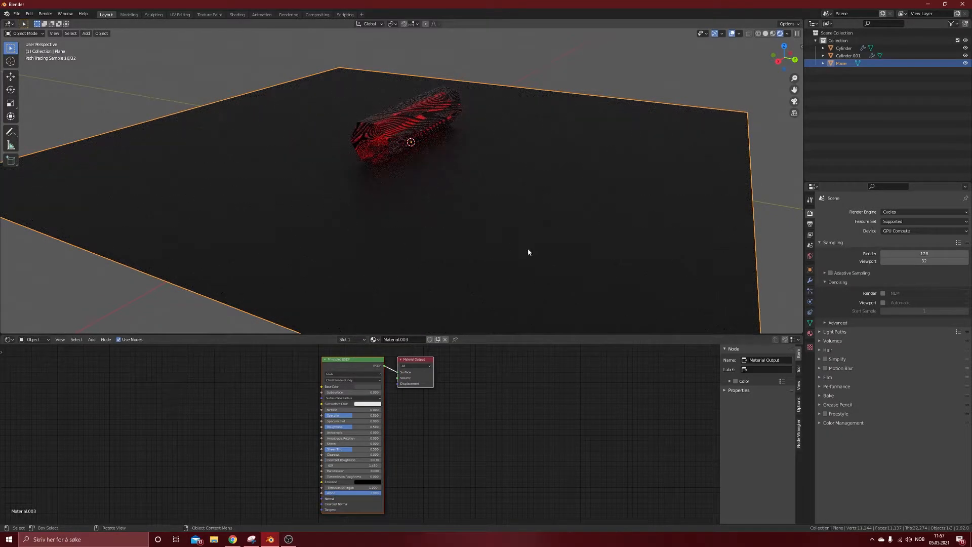
- Add a Noise Texture and a ColorRamp node before the ground material's Principled BSDF
{"action": "key", "text": "shift+a"}
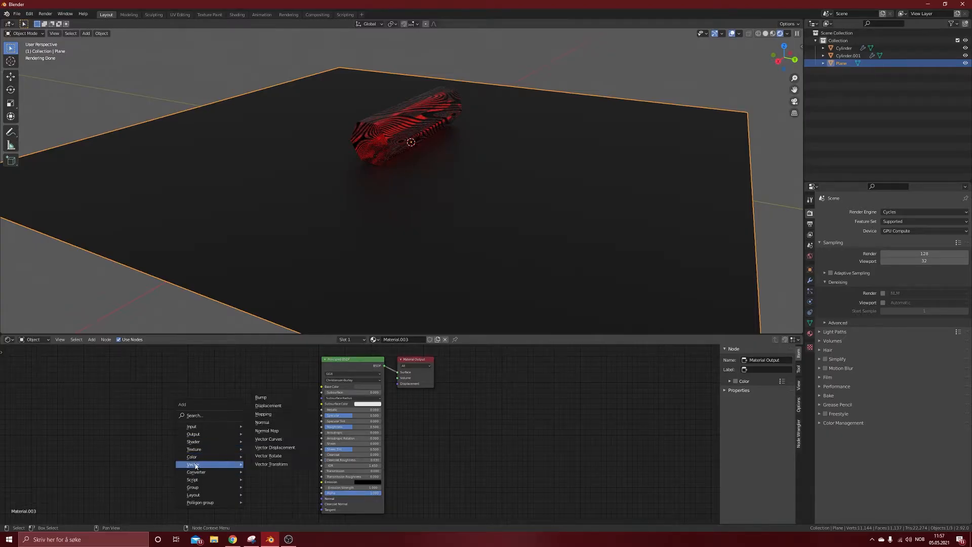
{"action": "mouse_move", "coordinate": [202, 453]}
{"action": "left_click", "coordinate": [268, 407]}
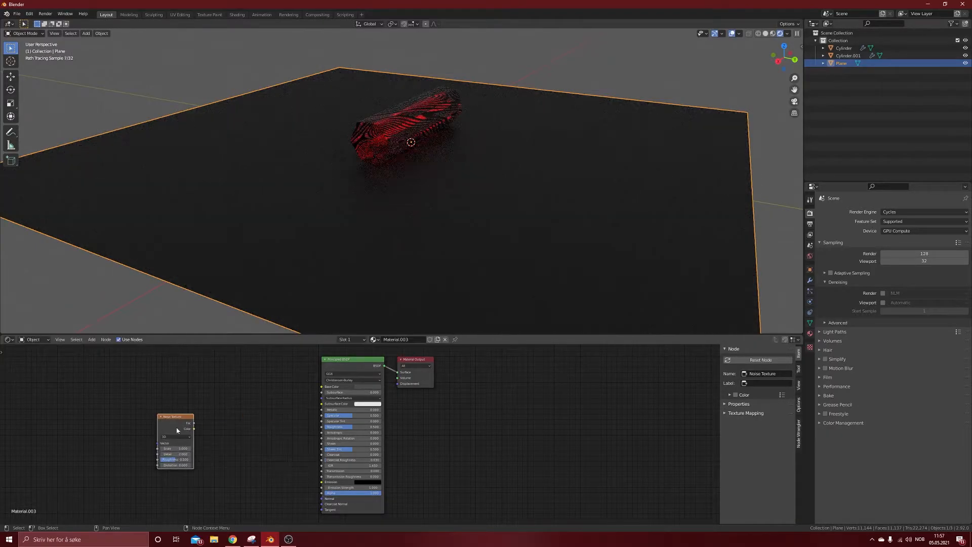
{"action": "left_click_drag", "start_coordinate": [193, 424], "coordinate": [224, 427]}
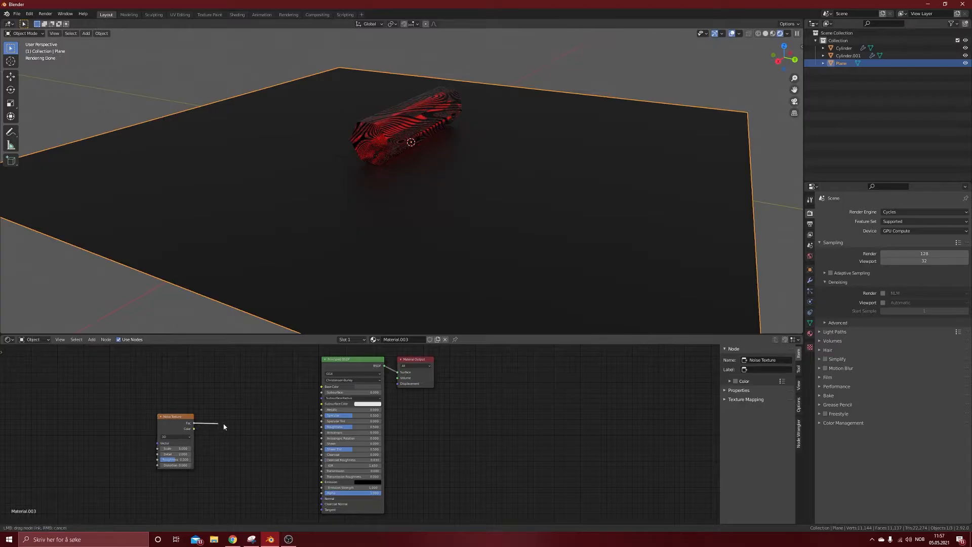
{"action": "key", "text": "shift+a"}
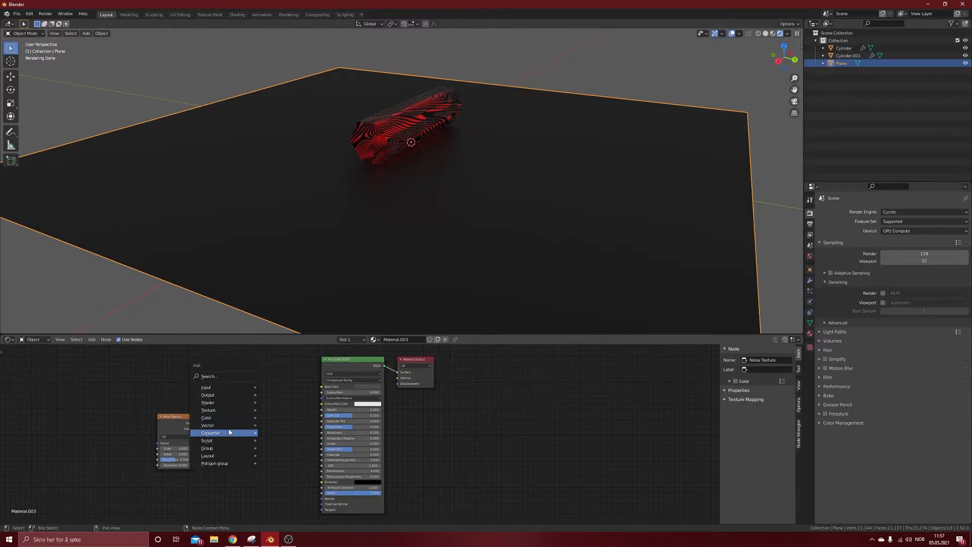
{"action": "mouse_move", "coordinate": [228, 433]}
{"action": "left_click", "coordinate": [280, 340]}
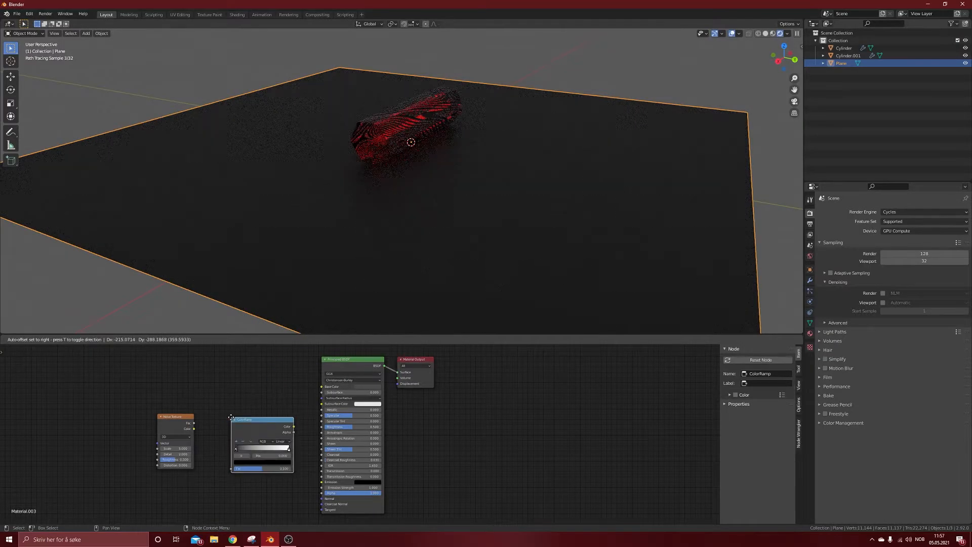
{"action": "left_click", "coordinate": [226, 398]}
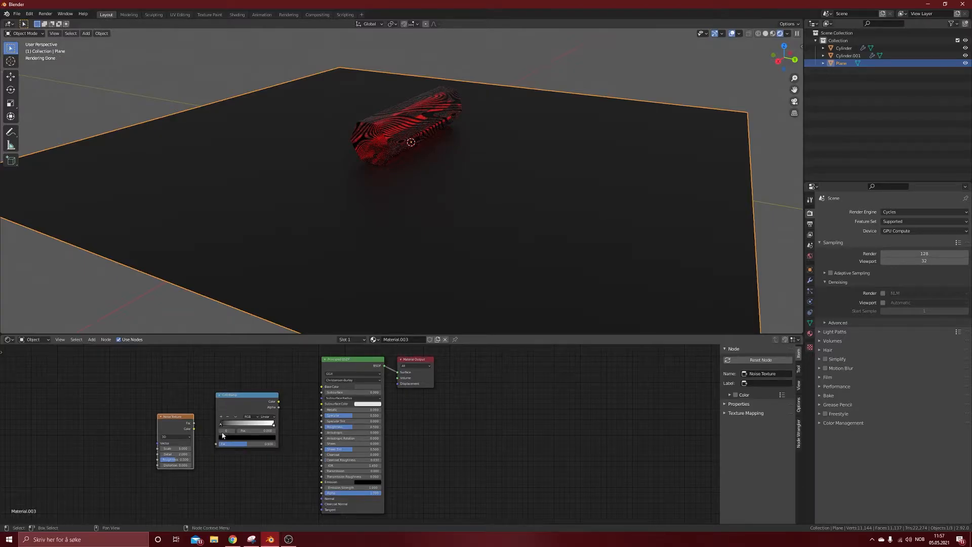
- Connect the Noise Texture's Fac to the ColorRamp's Fac and the ColorRamp's Color to the Principled BSDF's Roughness
{"action": "left_click_drag", "start_coordinate": [209, 445], "coordinate": [213, 444]}
{"action": "left_click_drag", "start_coordinate": [279, 401], "coordinate": [322, 426]}
{"action": "middle_click_drag", "start_coordinate": [404, 175], "coordinate": [446, 258]}
{"action": "scroll", "coordinate": [434, 189], "scroll_direction": "up", "scroll_amount": 5}
{"action": "middle_click_drag", "start_coordinate": [414, 217], "coordinate": [448, 259]}
{"action": "scroll", "coordinate": [446, 263], "scroll_direction": "up", "scroll_amount": 3}
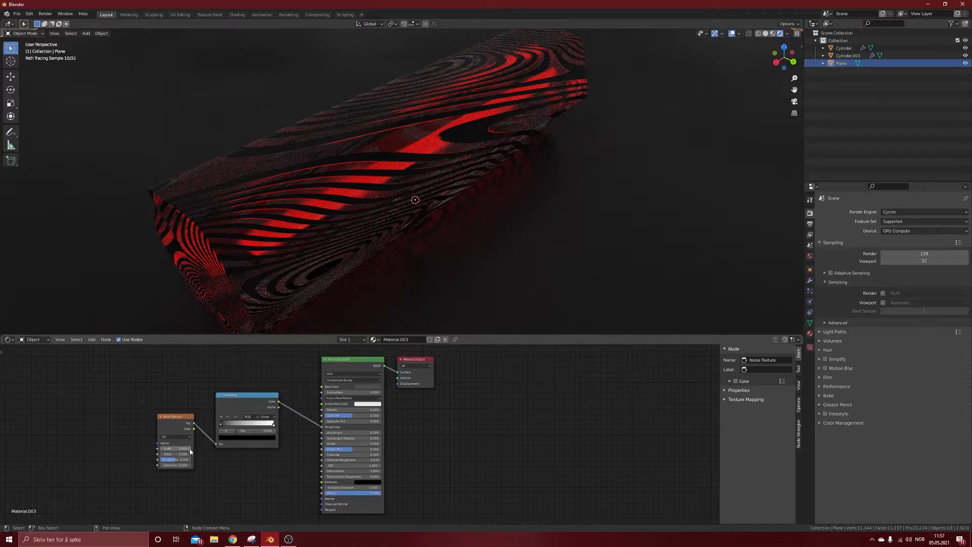
- Set the ground's Noise Texture Detail to 16, raise its Scale, and check the reflections around the crystal up close
{"action": "left_click_drag", "start_coordinate": [175, 454], "coordinate": [243, 454]}
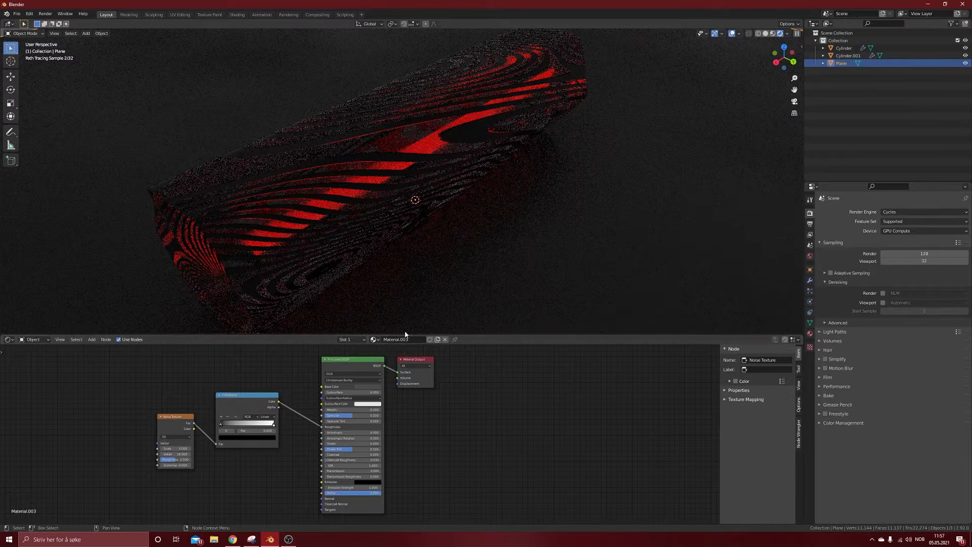
{"action": "scroll", "coordinate": [405, 271], "scroll_direction": "down", "scroll_amount": 3}
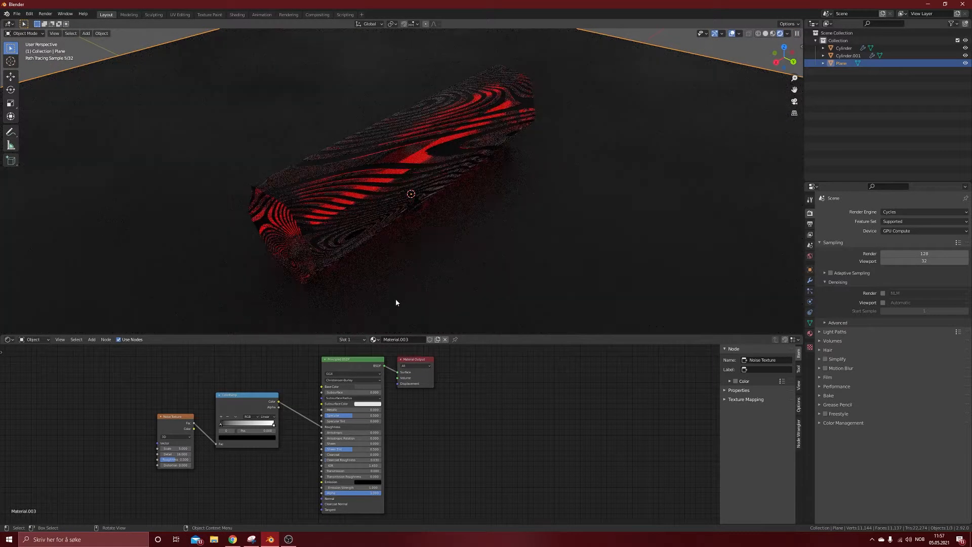
{"action": "left_click_drag", "start_coordinate": [171, 448], "coordinate": [209, 448]}
{"action": "scroll", "coordinate": [346, 255], "scroll_direction": "up", "scroll_amount": 2}
{"action": "middle_click_drag", "start_coordinate": [334, 221], "coordinate": [357, 221], "text": "shift"}
{"action": "scroll", "coordinate": [339, 192], "scroll_direction": "up", "scroll_amount": 2}
{"action": "scroll", "coordinate": [311, 233], "scroll_direction": "up", "scroll_amount": 2}
{"action": "scroll", "coordinate": [315, 227], "scroll_direction": "down", "scroll_amount": 2}
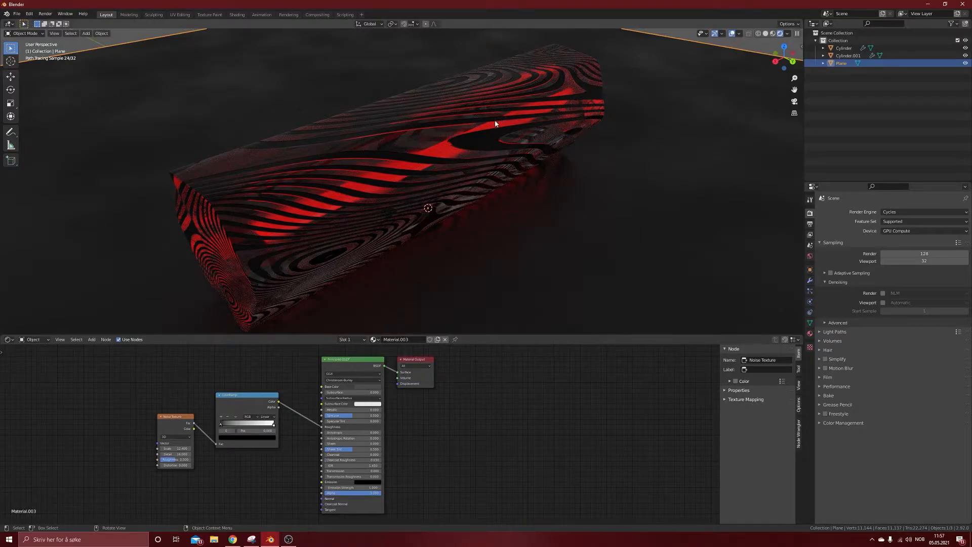
- Add a camera and align it to the current view of the crystal
{"action": "key", "text": "shift+a"}
{"action": "left_click", "coordinate": [464, 235]}
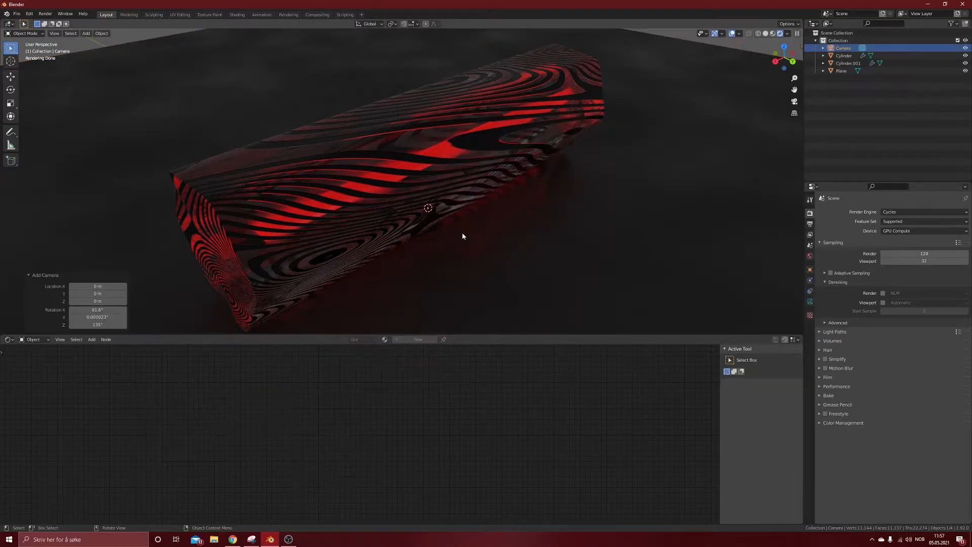
{"action": "left_click", "coordinate": [54, 33]}
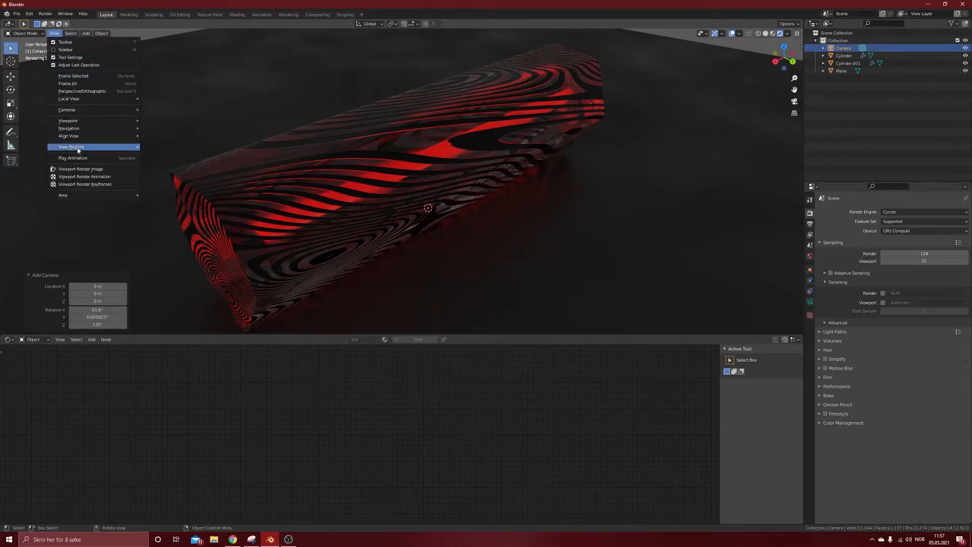
{"action": "mouse_move", "coordinate": [82, 120]}
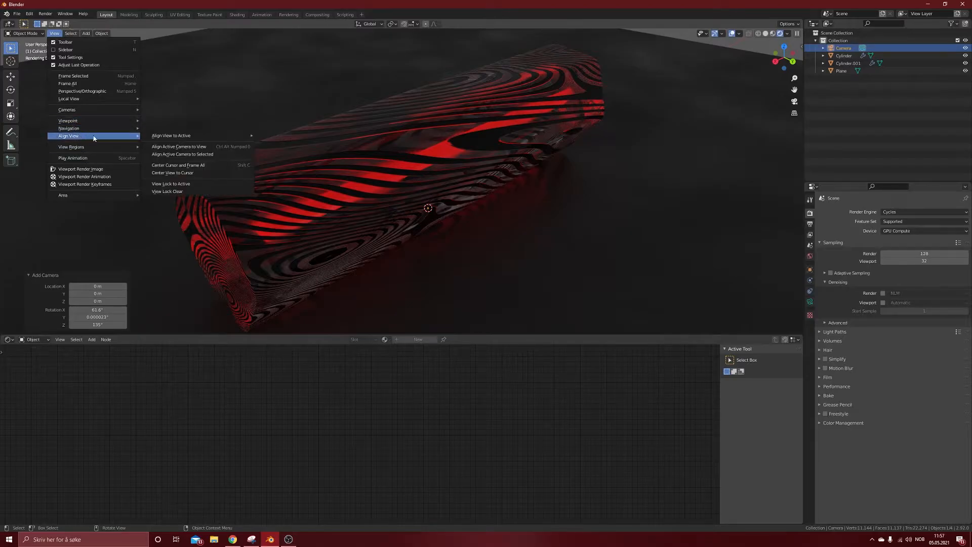
{"action": "left_click", "coordinate": [191, 148]}
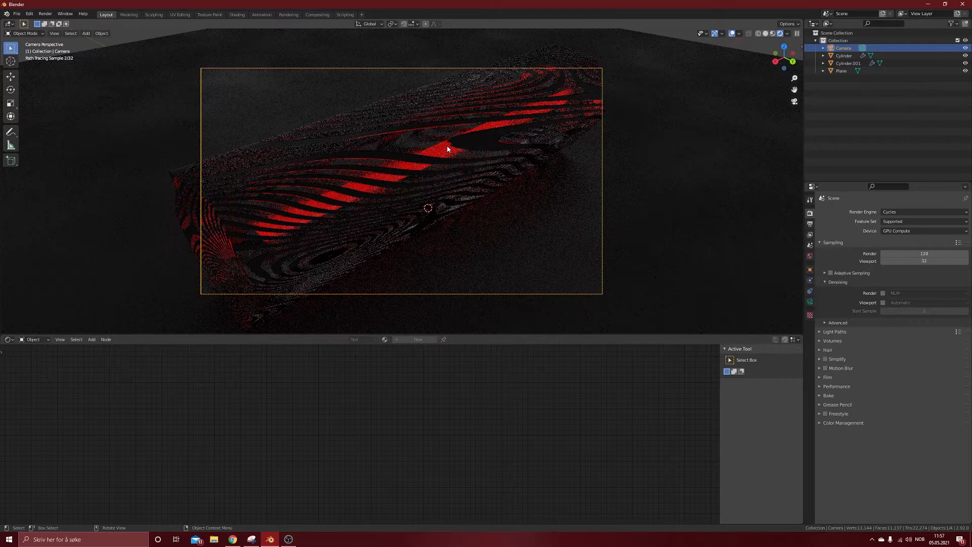
- Move the camera back about 3.65 m along its local Z axis so the whole crystal fits in frame
{"action": "left_click", "coordinate": [503, 66]}
{"action": "left_click", "coordinate": [842, 48]}
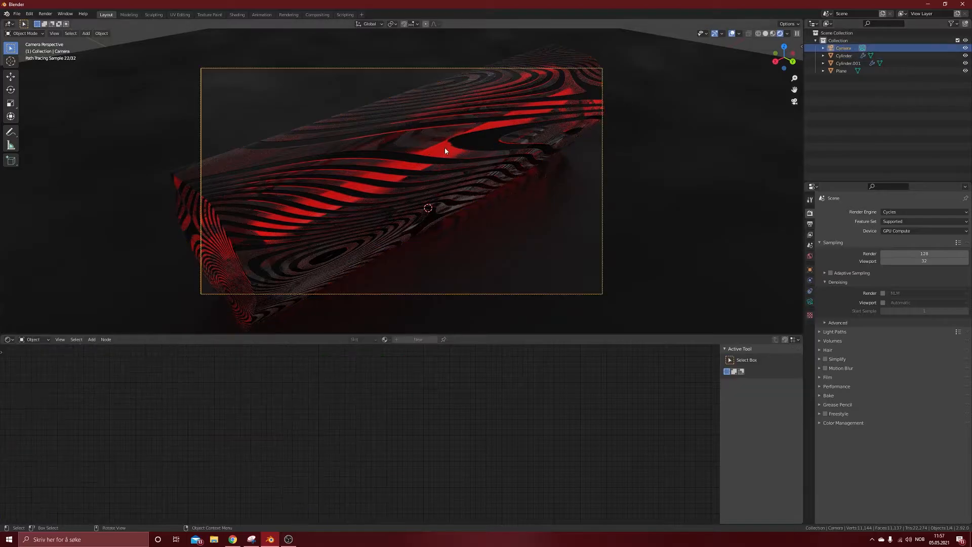
{"action": "key", "text": "g"}
{"action": "key", "text": "z"}
{"action": "key", "text": "z"}
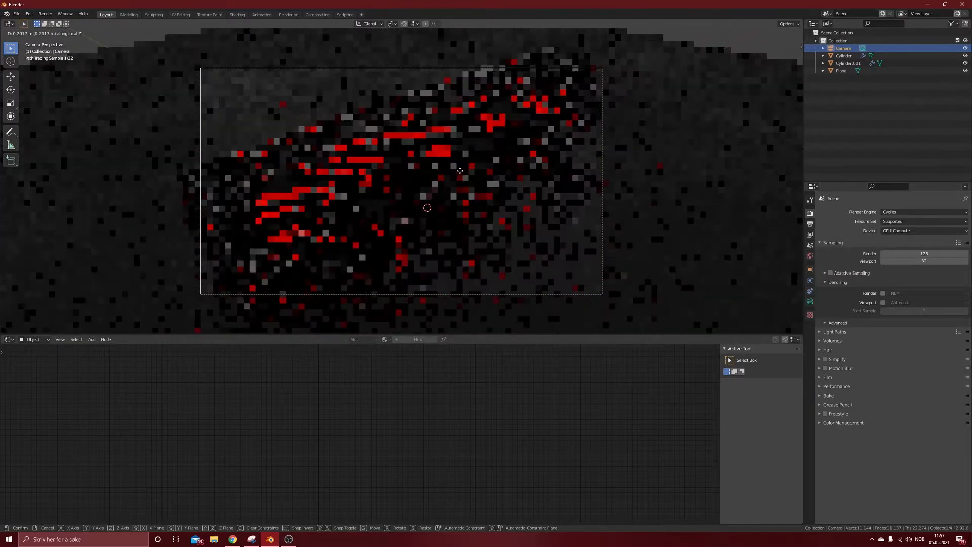
{"action": "left_click", "coordinate": [451, 237]}
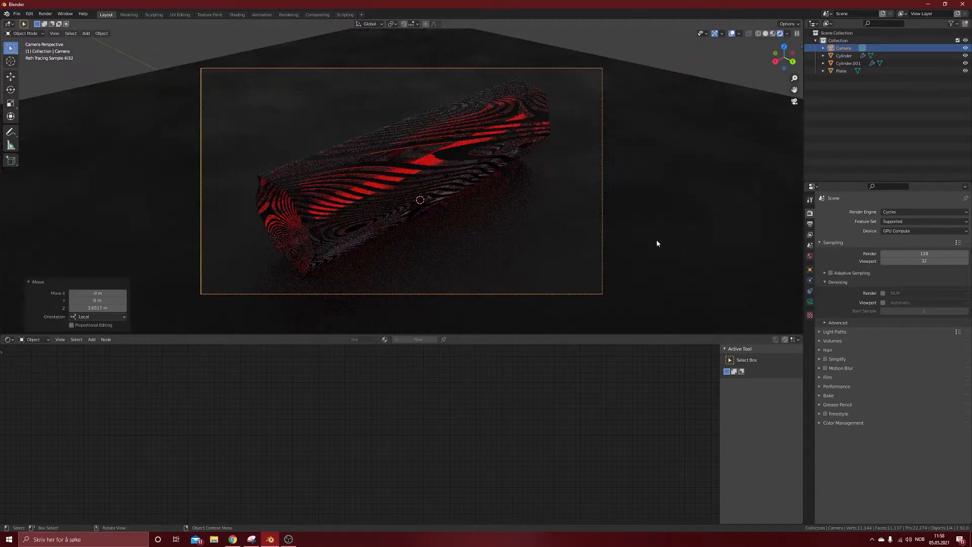
- Enable the camera's Depth of Field and set the outer crystal (Cylinder) as its focus object
{"action": "left_click", "coordinate": [810, 302]}
{"action": "left_click", "coordinate": [828, 343]}
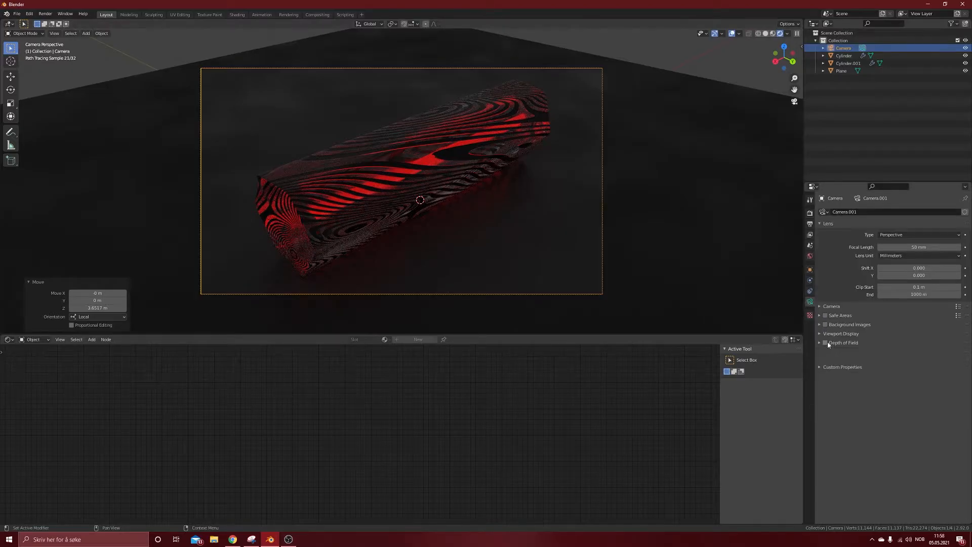
{"action": "left_click", "coordinate": [826, 343]}
{"action": "left_click", "coordinate": [842, 343]}
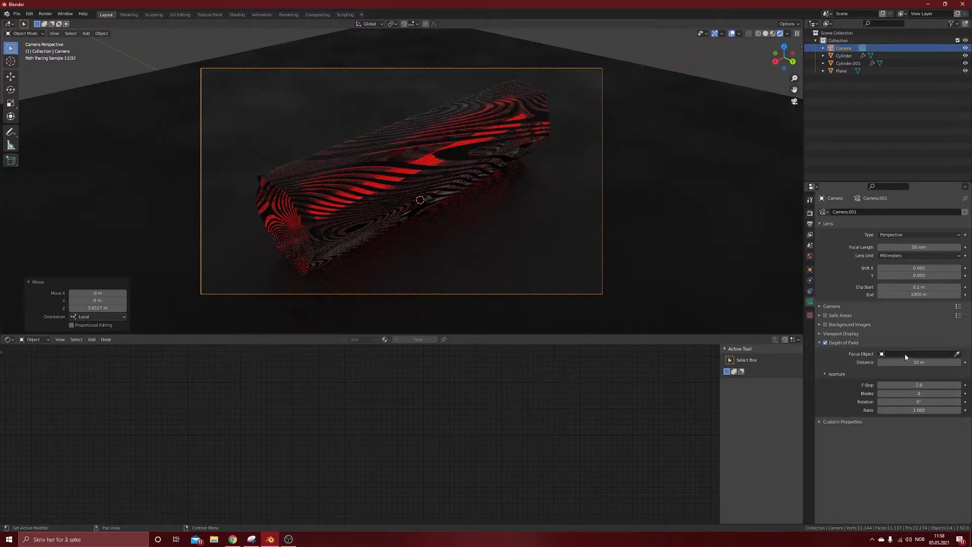
{"action": "left_click", "coordinate": [307, 221]}
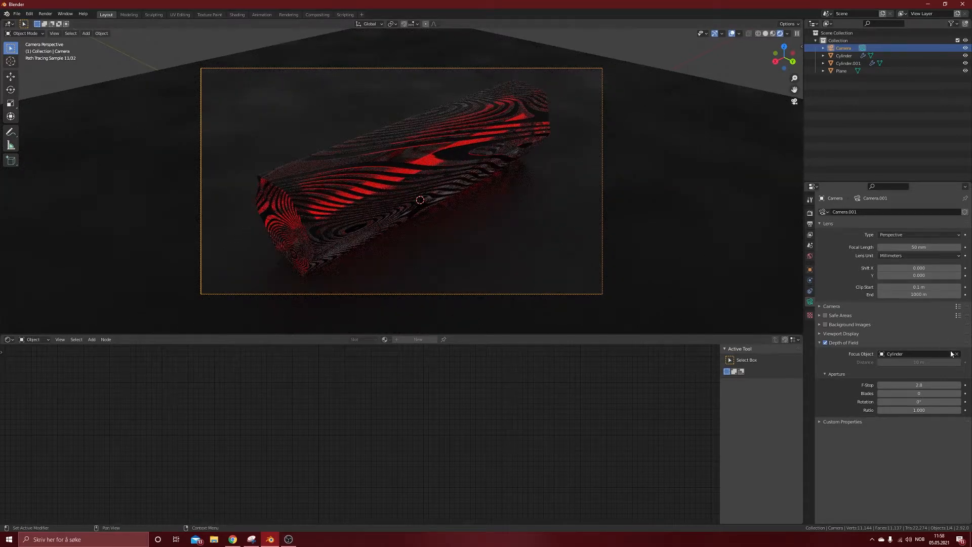
- Set the camera's depth-of-field F-Stop to 1.4
{"action": "left_click", "coordinate": [927, 384]}
{"action": "type", "text": "1.4"}
{"action": "key", "text": "Return"}
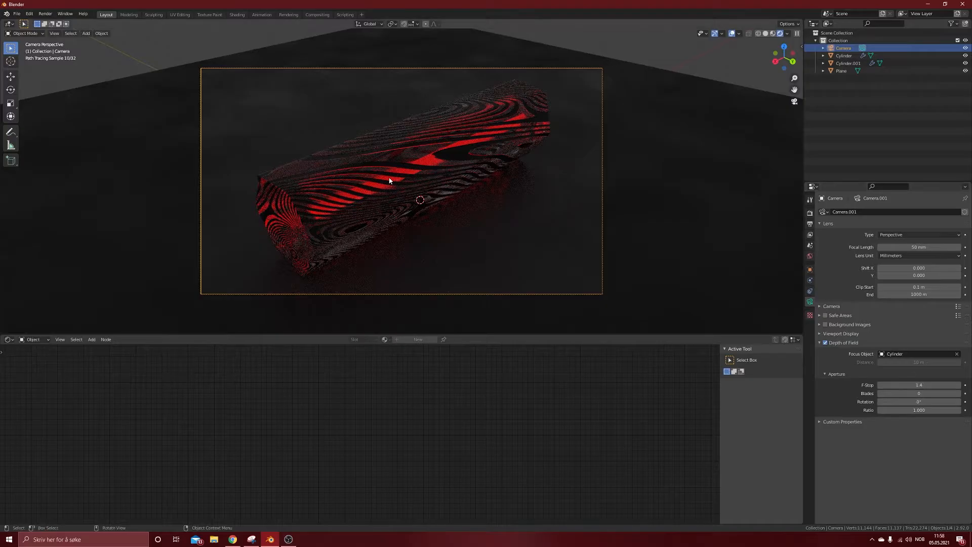
- Orbit to a closer, end-on view of the crystal and align the active camera to that view
{"action": "middle_click_drag", "start_coordinate": [403, 200], "coordinate": [399, 187]}
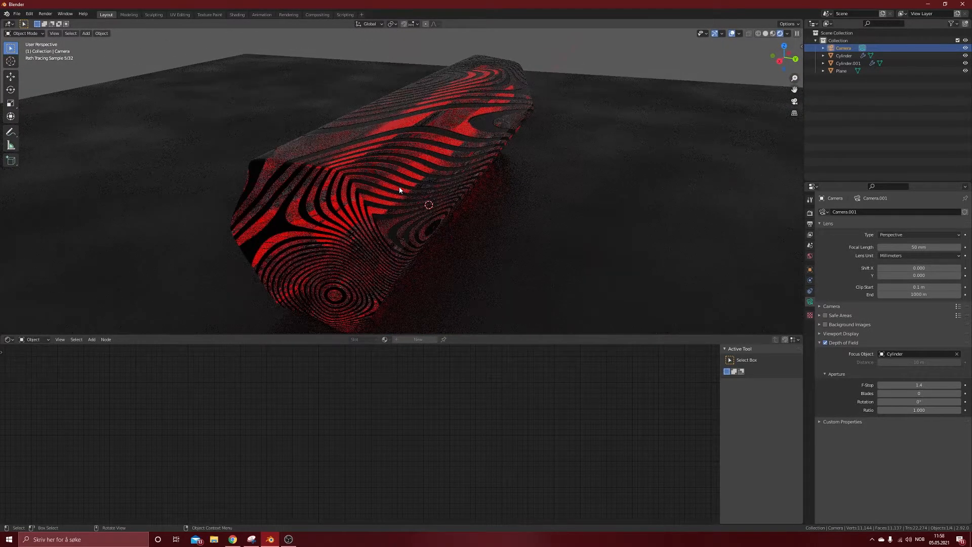
{"action": "left_click", "coordinate": [54, 33]}
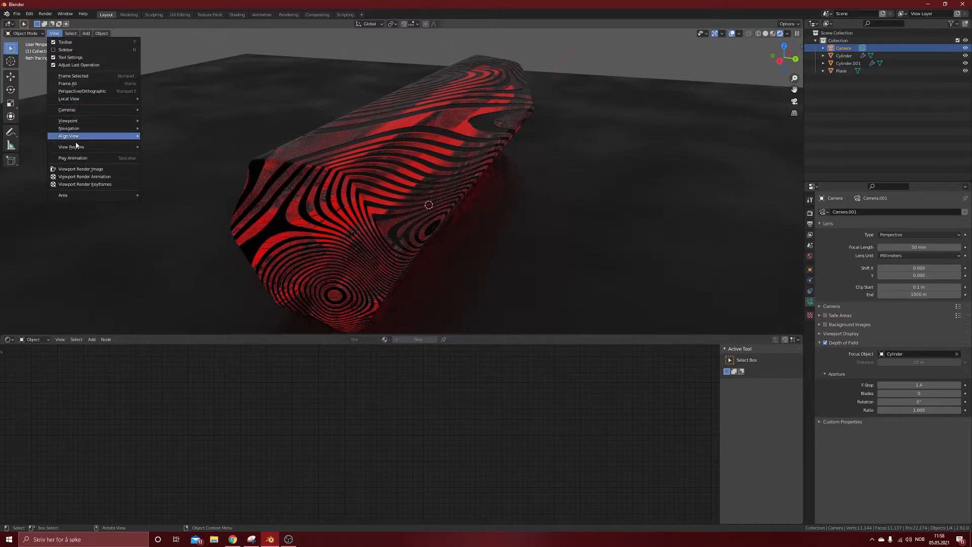
{"action": "key", "text": "Escape"}
{"action": "left_click", "coordinate": [56, 34]}
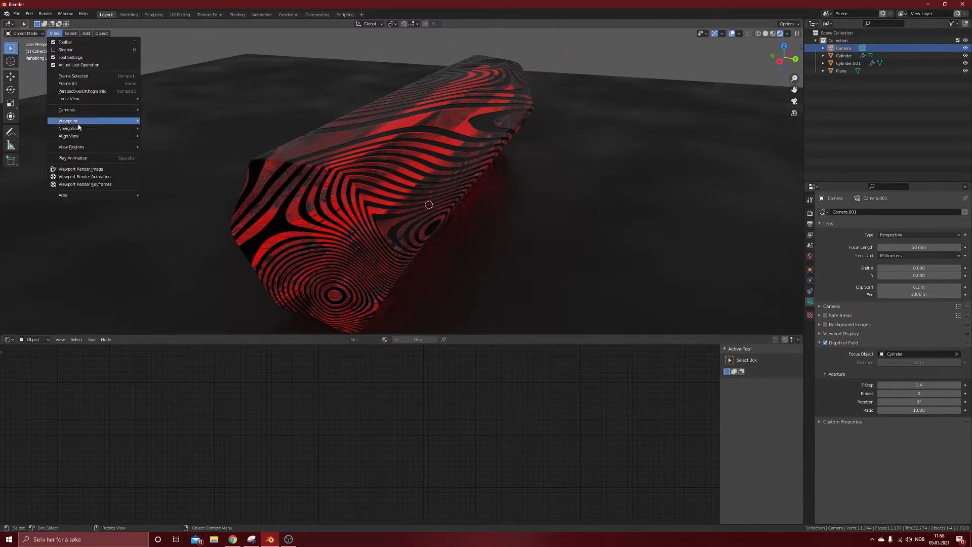
{"action": "mouse_move", "coordinate": [92, 138]}
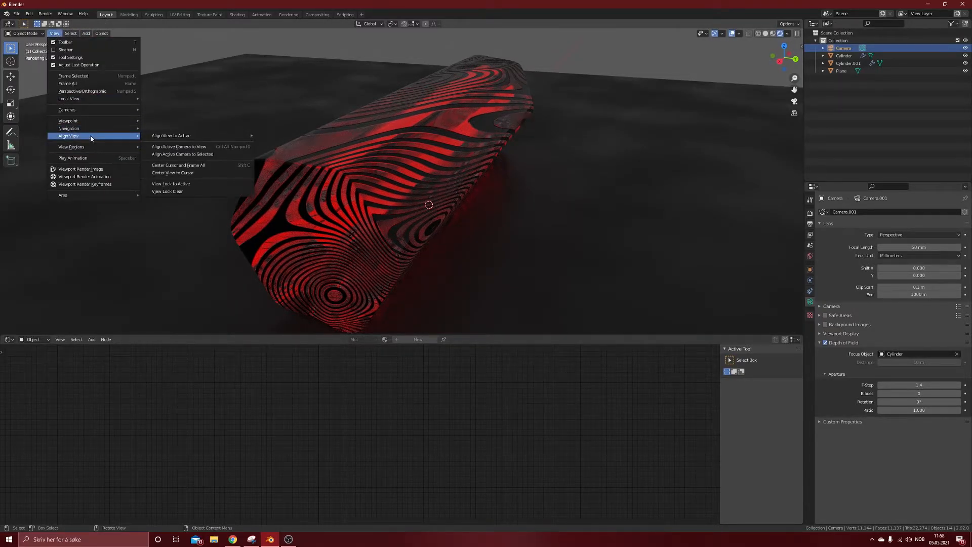
{"action": "left_click", "coordinate": [182, 146]}
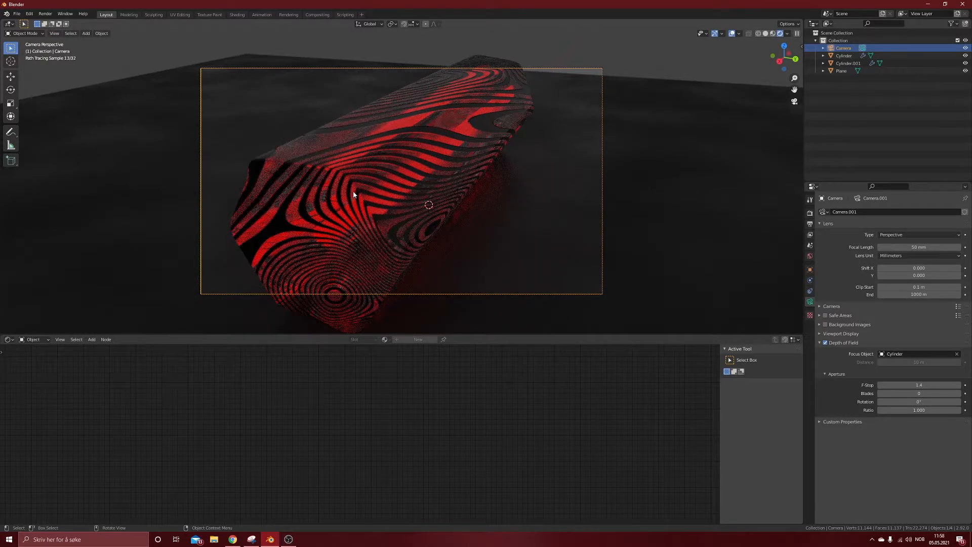
- Clear the camera's focus object and set its focus Distance to 4.2 m
{"action": "left_click", "coordinate": [956, 354]}
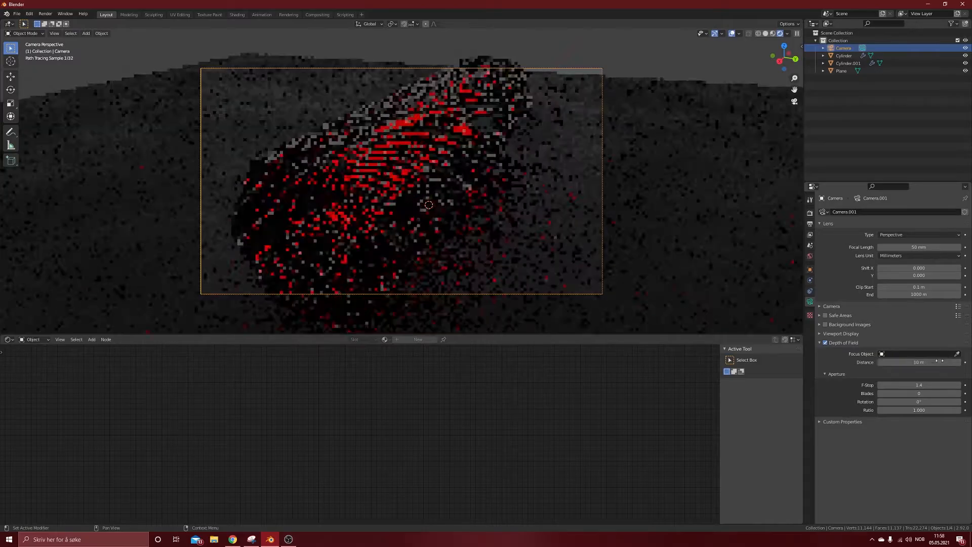
{"action": "left_click_drag", "start_coordinate": [919, 362], "coordinate": [900, 369]}
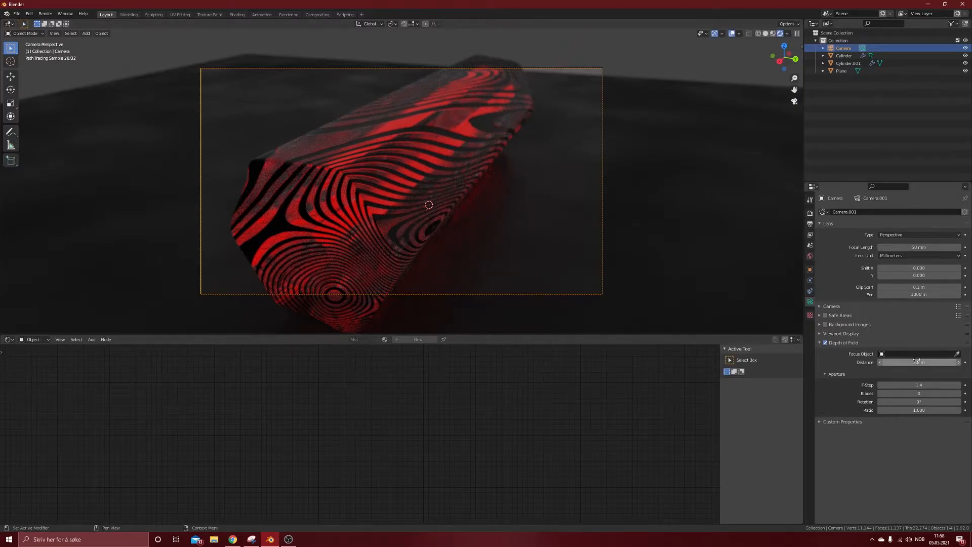
{"action": "left_click_drag", "start_coordinate": [916, 362], "coordinate": [919, 363]}
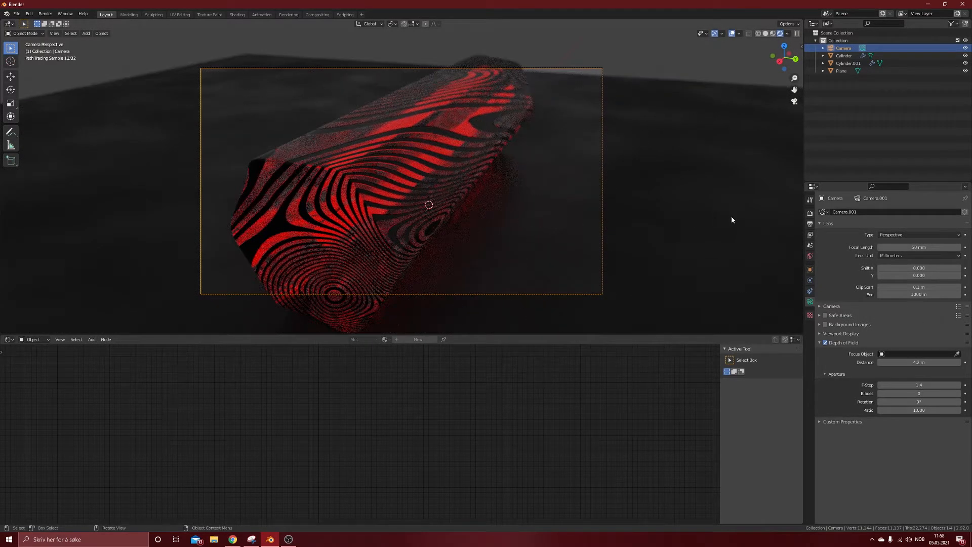
- Set the Cycles Render samples to 300
{"action": "left_click", "coordinate": [810, 213]}
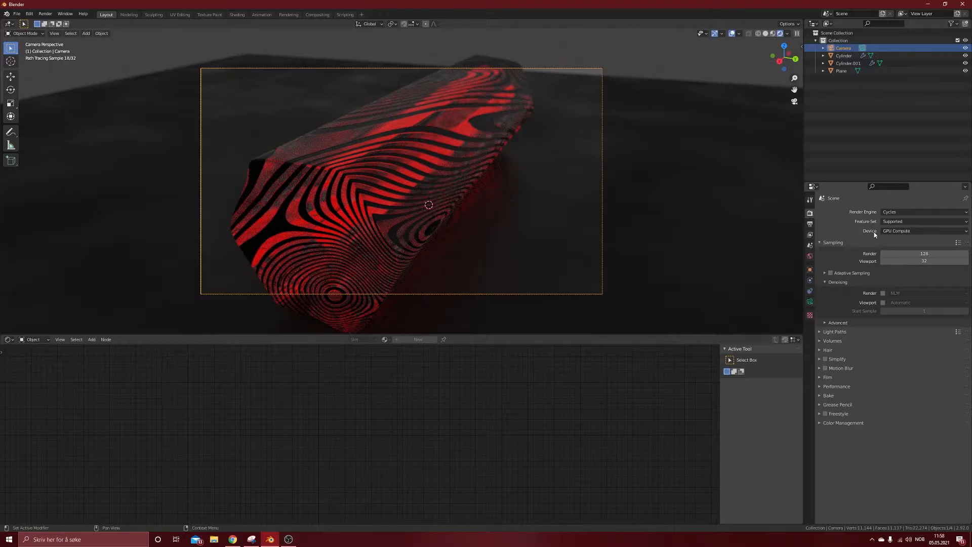
{"action": "left_click", "coordinate": [927, 254]}
{"action": "type", "text": "300"}
{"action": "key", "text": "Return"}
- Set the Color Management Look to High Contrast
{"action": "left_click", "coordinate": [819, 423]}
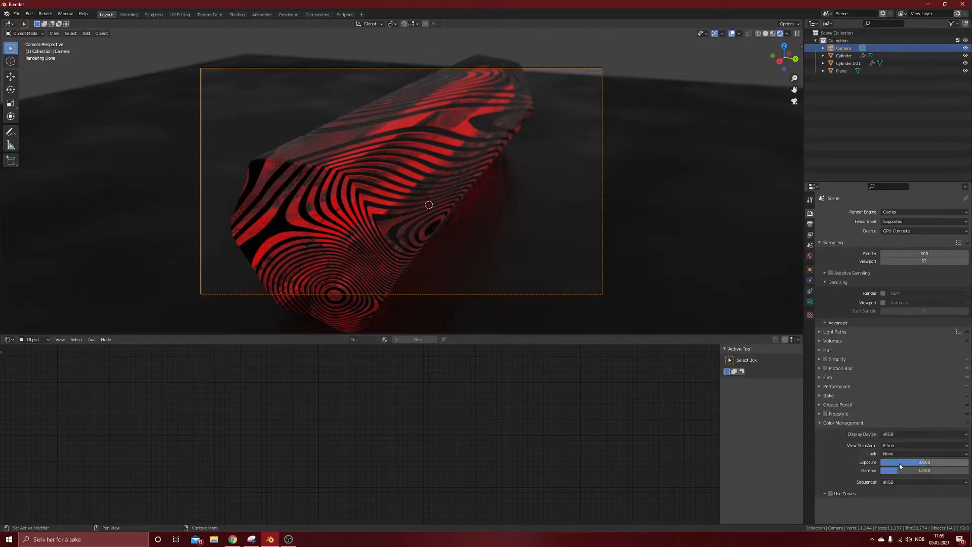
{"action": "left_click", "coordinate": [906, 453]}
{"action": "left_click", "coordinate": [903, 428]}
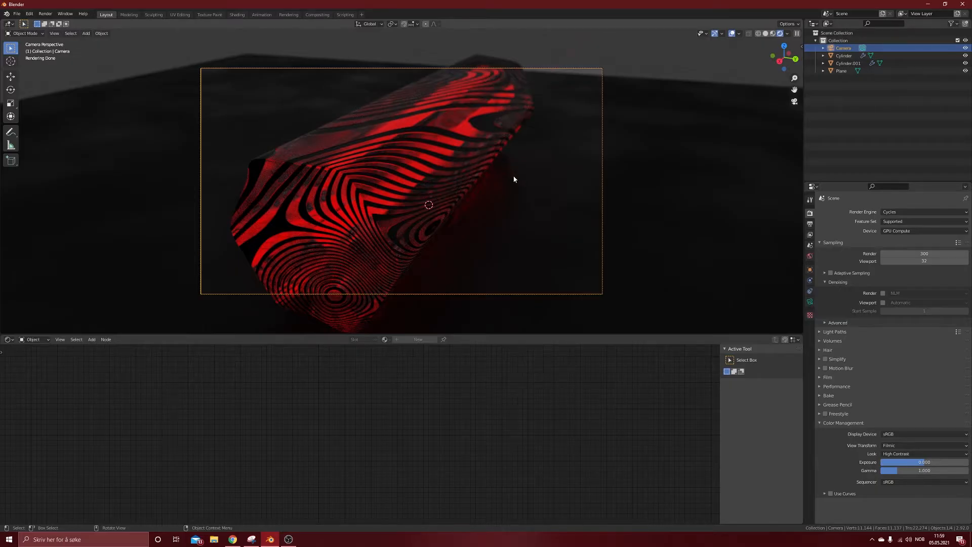
- Scale the ground plane up by about 1.5 so it fills the background of the camera frame
{"action": "left_click", "coordinate": [668, 136]}
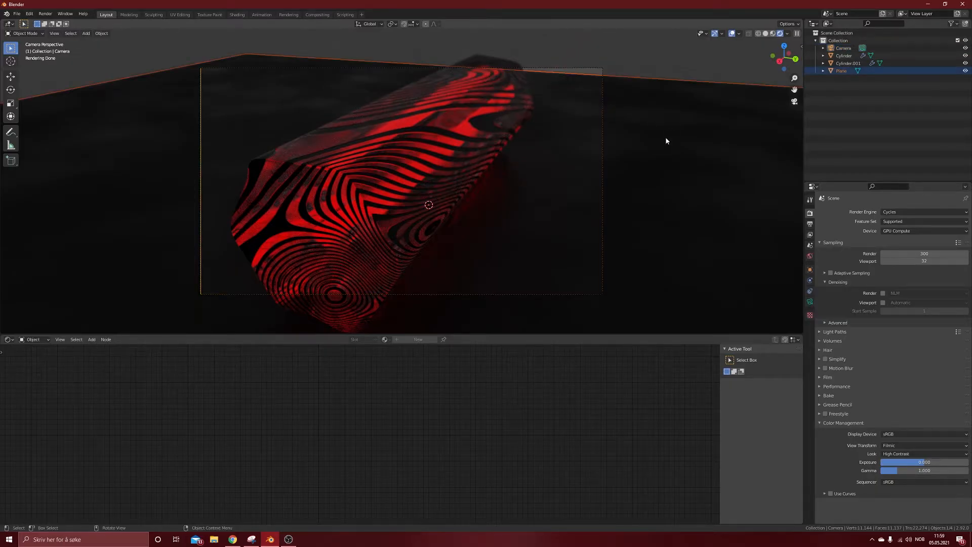
{"action": "key", "text": "s"}
{"action": "left_click", "coordinate": [649, 85]}
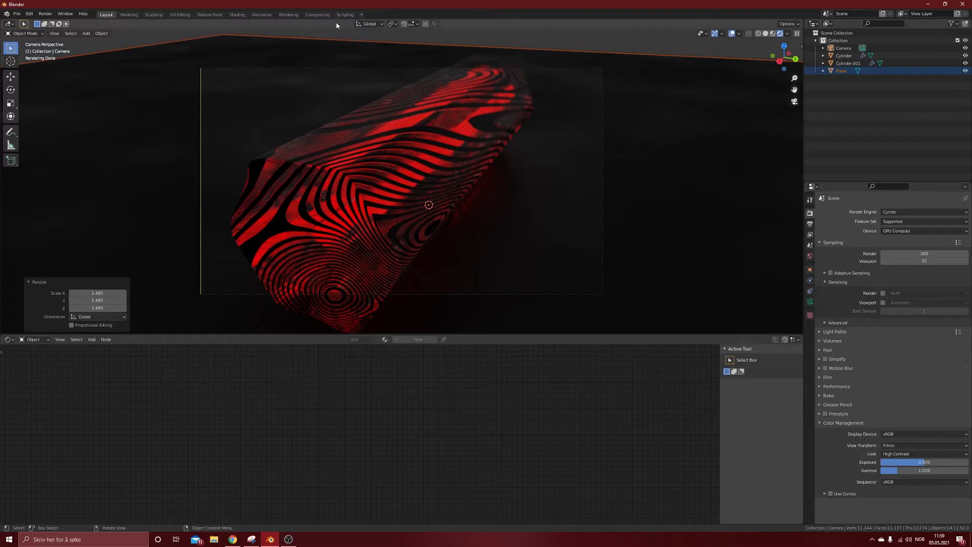
- Enable compositing nodes in the Compositing workspace and move the Render Layers node away from the Composite node
{"action": "left_click", "coordinate": [319, 14]}
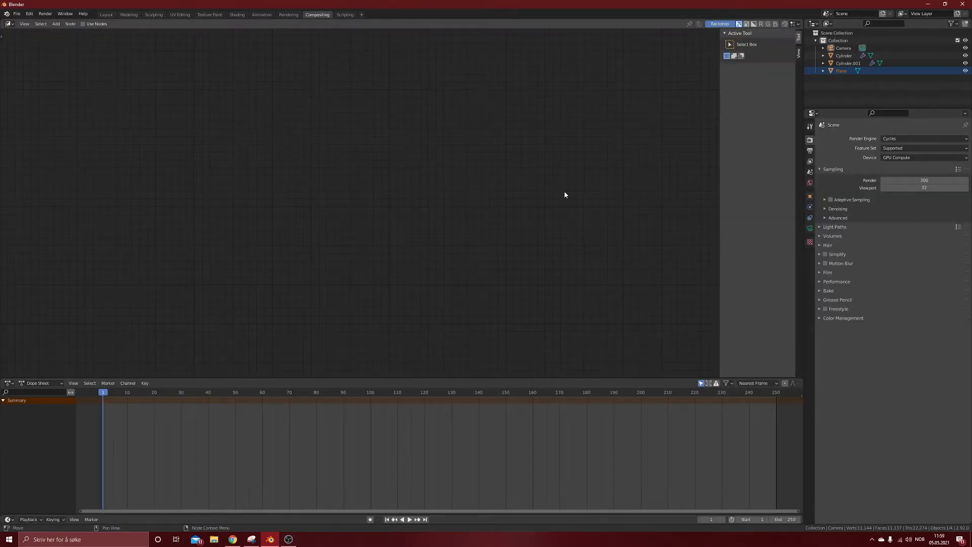
{"action": "left_click", "coordinate": [83, 24]}
{"action": "left_click_drag", "start_coordinate": [304, 138], "coordinate": [66, 152]}
- Insert a Glare filter node on the link between the Render Layers and Composite nodes
{"action": "key", "text": "shift+a"}
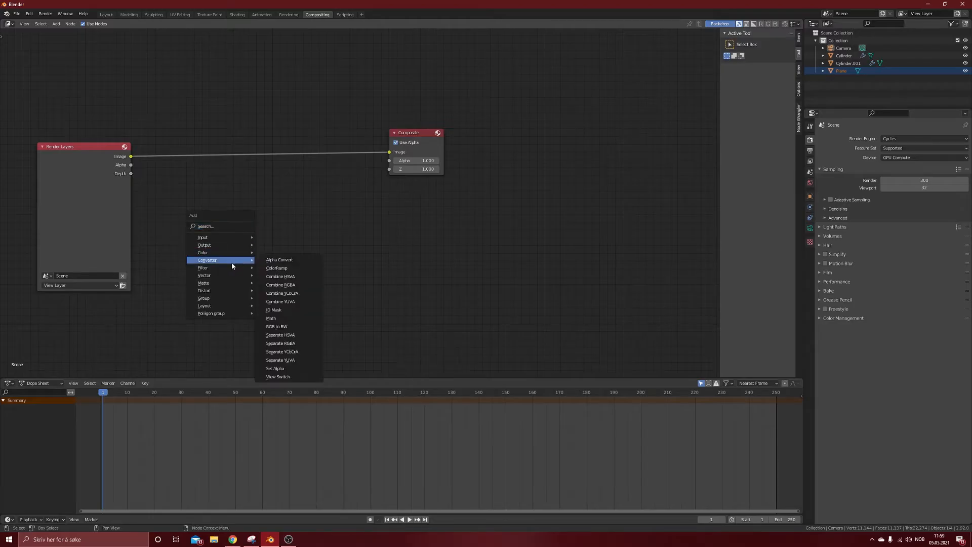
{"action": "mouse_move", "coordinate": [243, 267]}
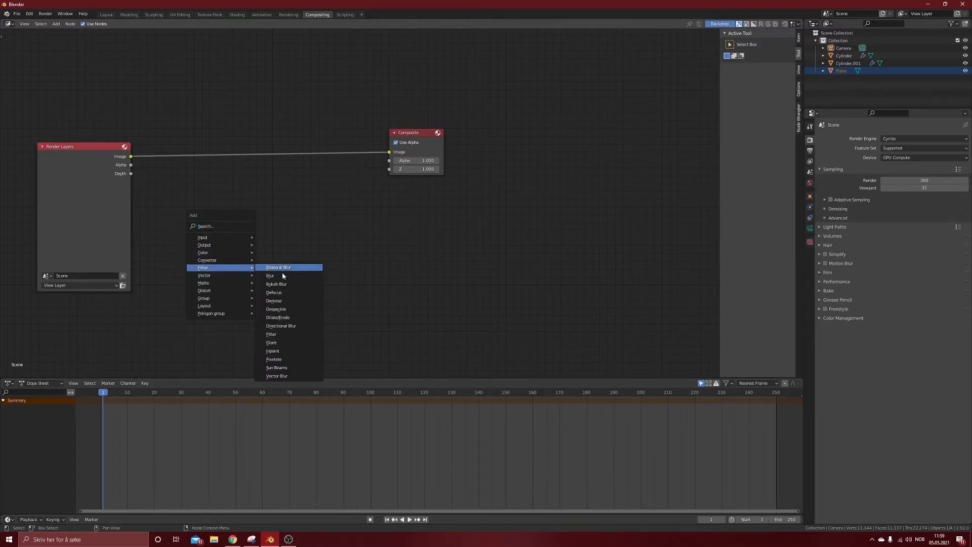
{"action": "left_click", "coordinate": [273, 342]}
{"action": "left_click", "coordinate": [229, 119]}
- Configure the Glare node with Fog Glow type, High quality and a Mix of -0.400
{"action": "left_click", "coordinate": [256, 145]}
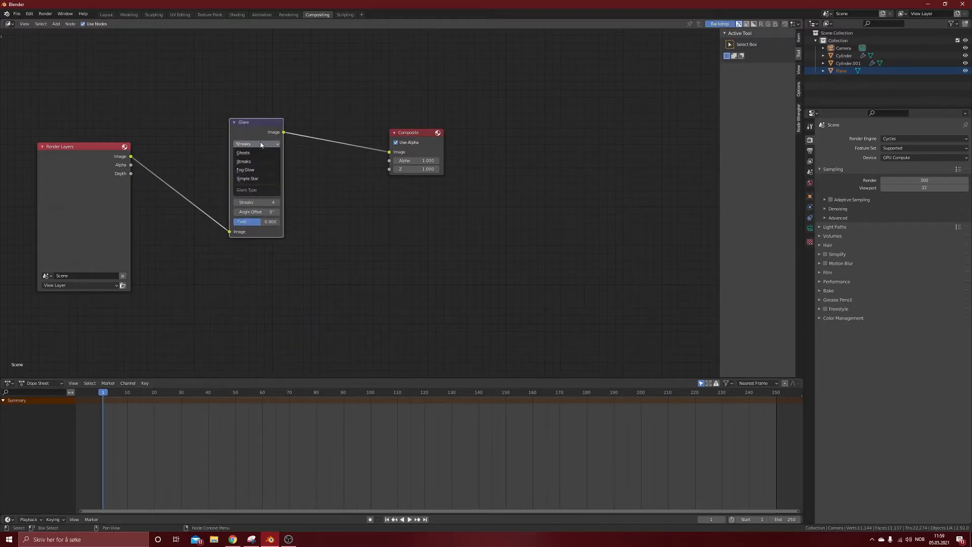
{"action": "left_click", "coordinate": [258, 152]}
{"action": "left_click", "coordinate": [258, 153]}
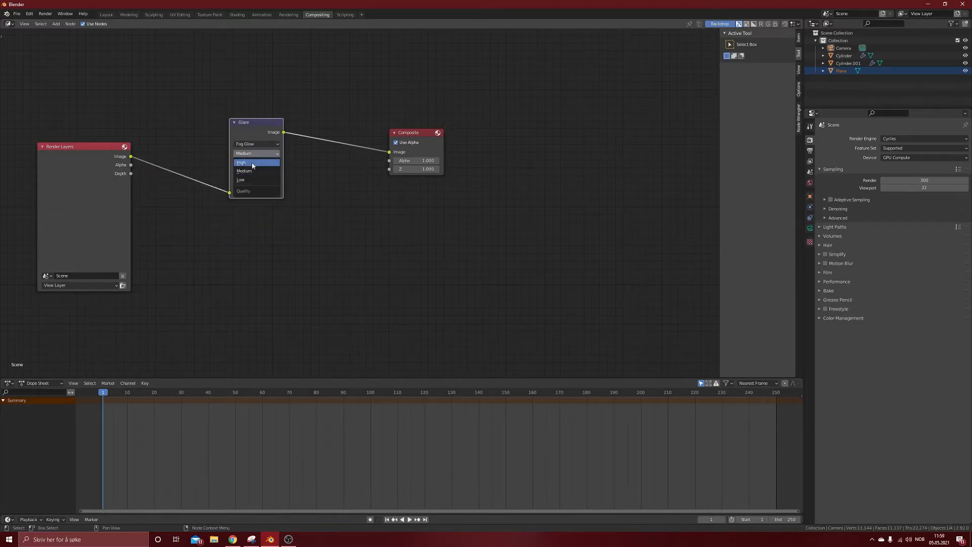
{"action": "left_click", "coordinate": [257, 159]}
{"action": "mouse_move", "coordinate": [257, 163]}
{"action": "left_mouse_down"}
{"action": "mouse_move", "coordinate": [207, 163]}
{"action": "mouse_move", "coordinate": [256, 163]}
{"action": "left_mouse_up"}
{"action": "key", "text": "ctrl+s"}
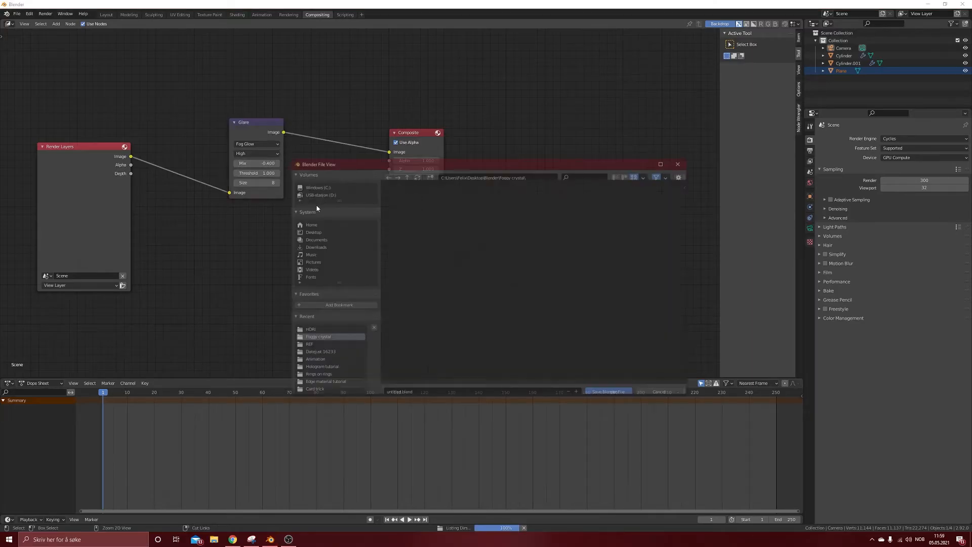
{"action": "left_click", "coordinate": [659, 389]}
{"action": "right_click", "coordinate": [332, 245]}
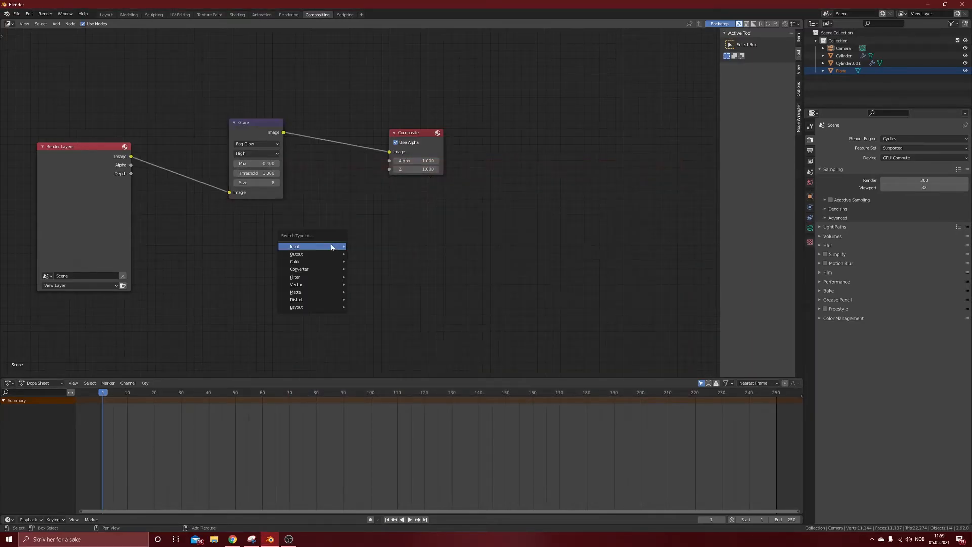
- Return to the Layout workspace and start rendering the image from the camera
{"action": "left_click", "coordinate": [106, 14]}
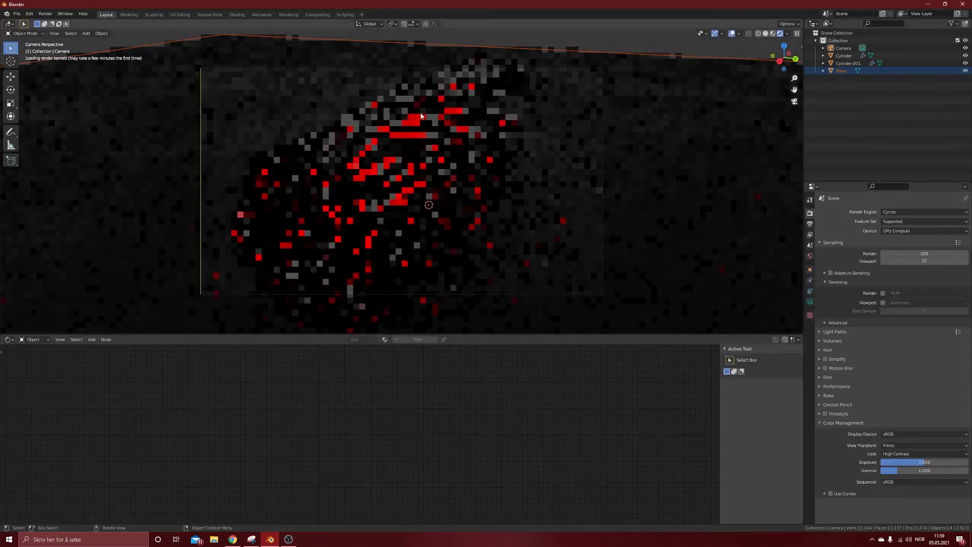
{"action": "left_click", "coordinate": [43, 13]}
{"action": "left_click", "coordinate": [51, 22]}
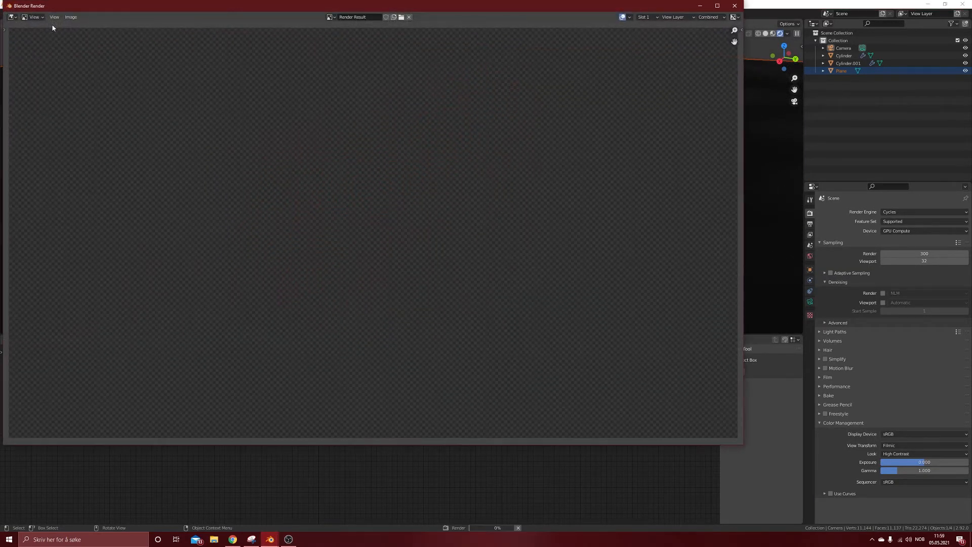